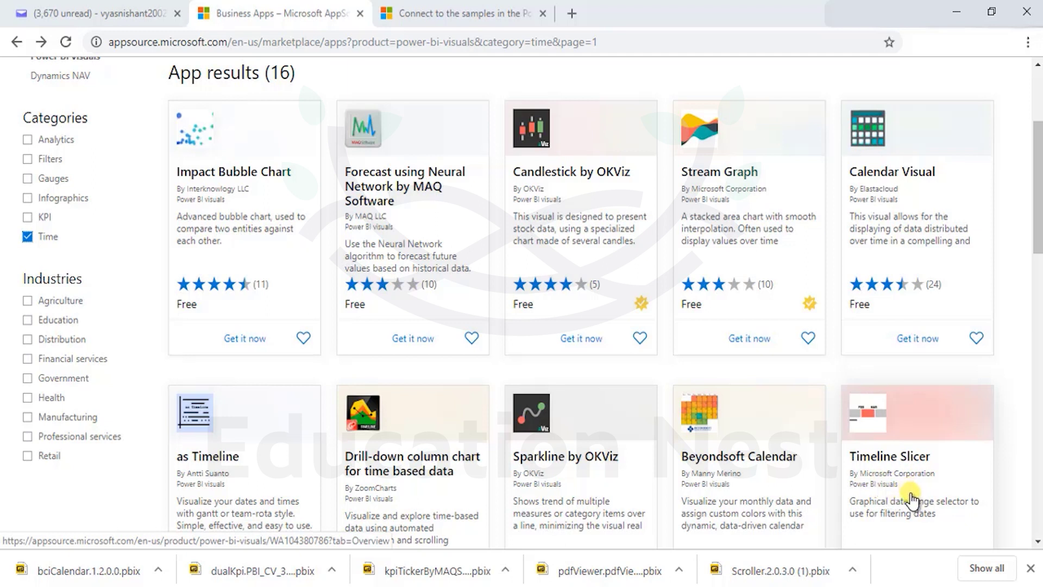
Step: Open the Timeline Slicer listing and review its tagline, version 2.1.0.0 and 6/21/2019 update date
click(911, 499)
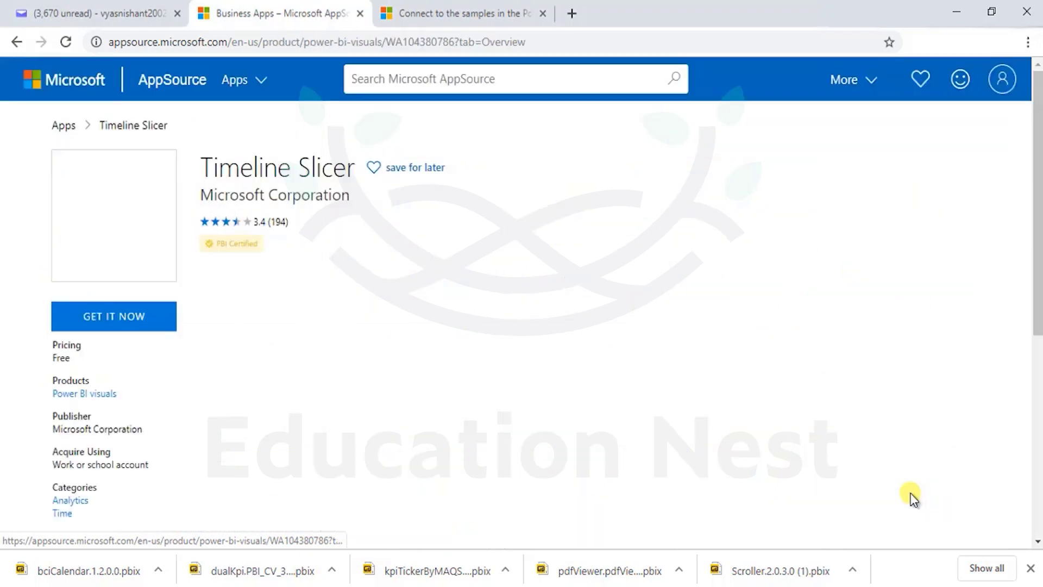
drag(200, 322, 506, 313)
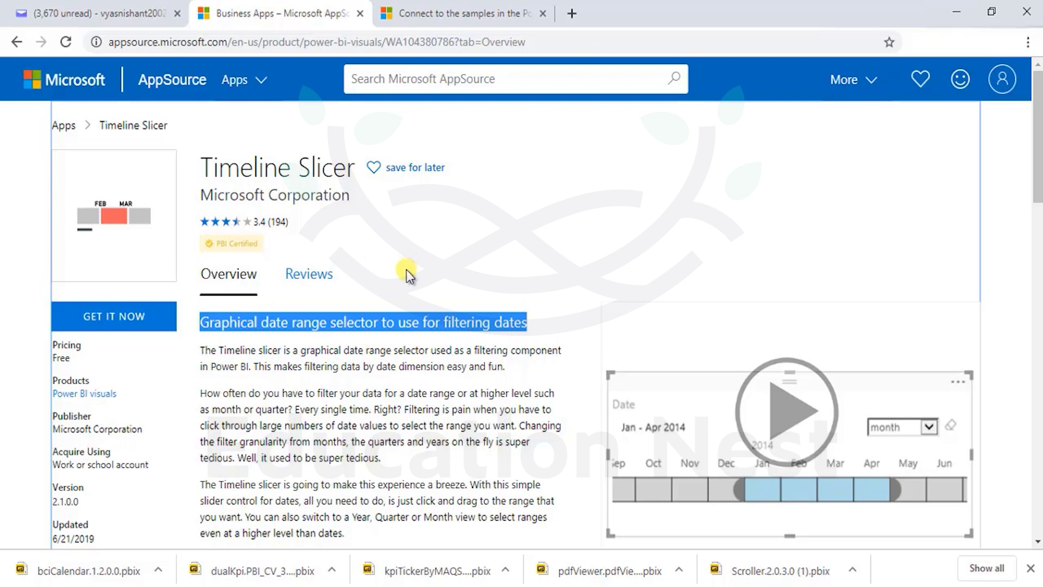
scroll(106, 413, down, 3)
drag(91, 314, 52, 350)
click(129, 331)
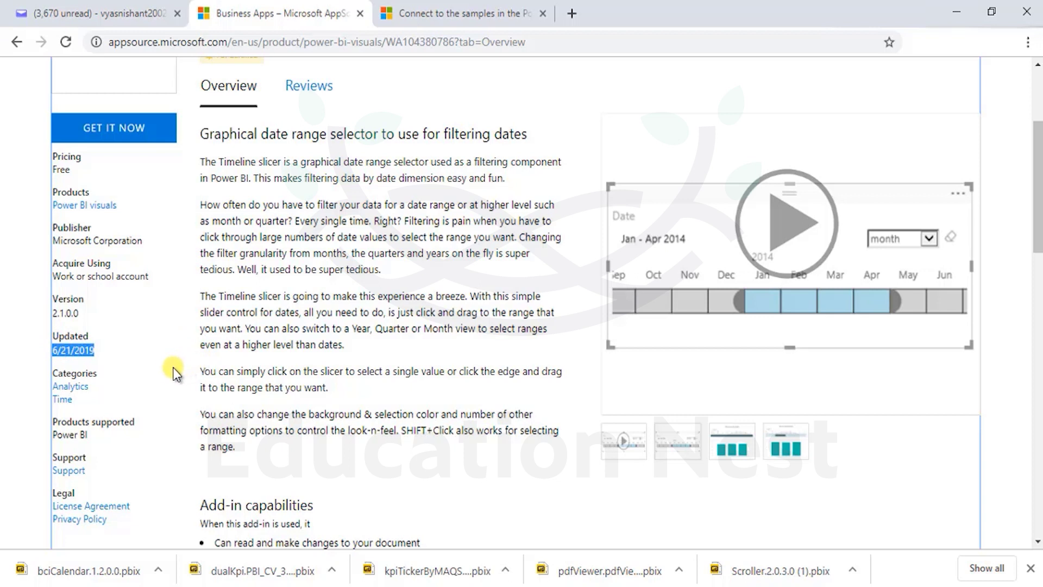
Step: Get the Timeline Slicer visual and accept the consent terms to reach its Power BI download page
scroll(163, 358, up, 3)
click(130, 323)
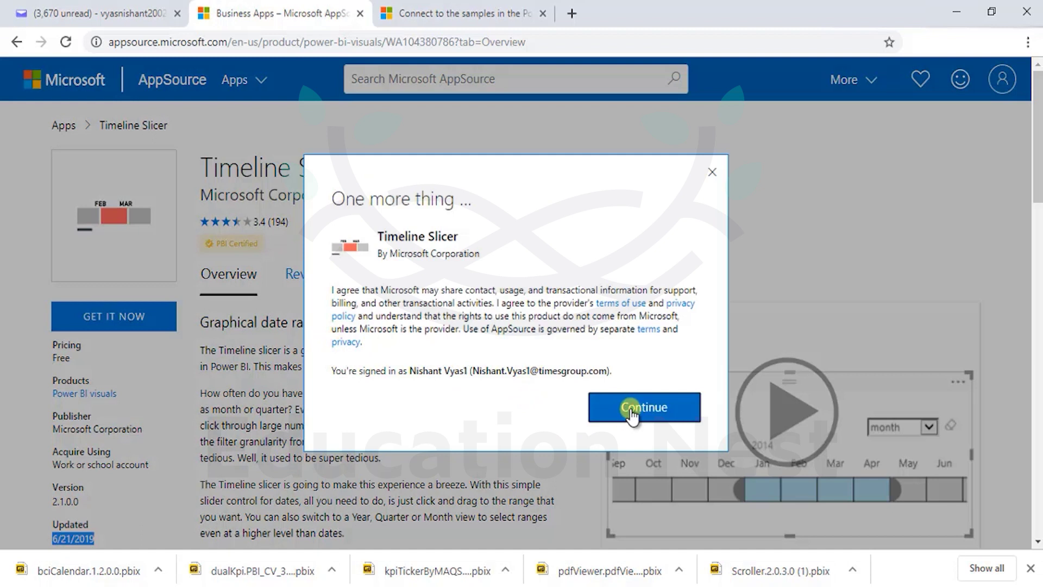
click(626, 410)
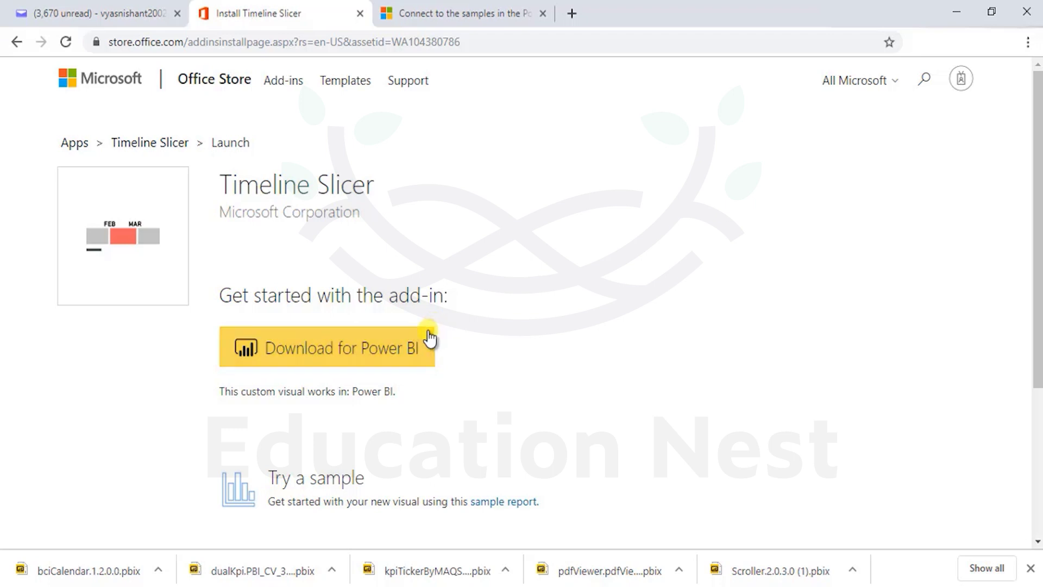
Step: Download the Timeline Slicer sample report from the Office Store page
drag(368, 484, 268, 478)
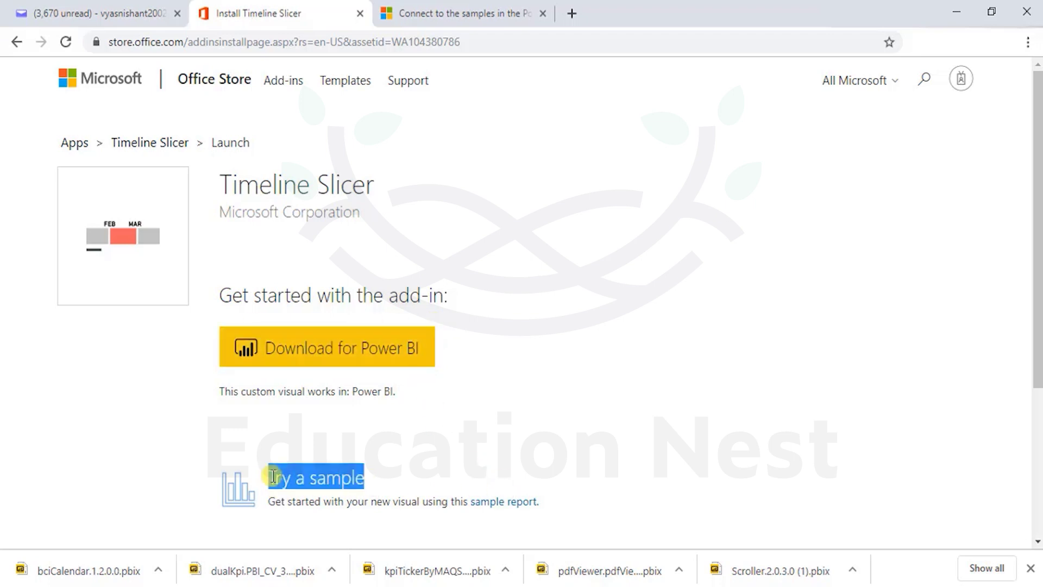
scroll(422, 414, down, 3)
click(486, 315)
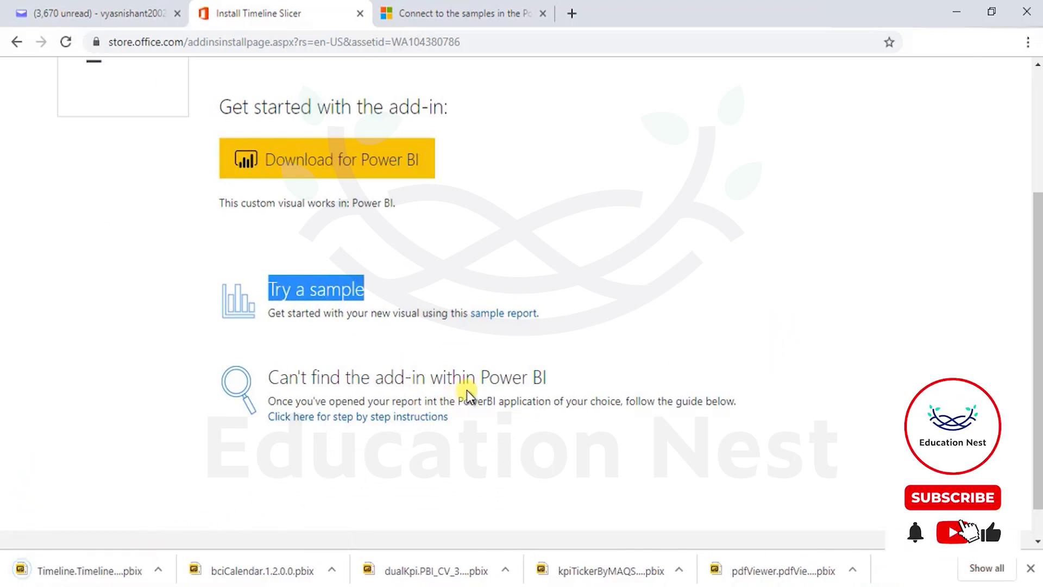
Step: Expand the step-by-step import instructions and open the downloaded sample .pbix in Power BI Desktop
drag(549, 378, 275, 379)
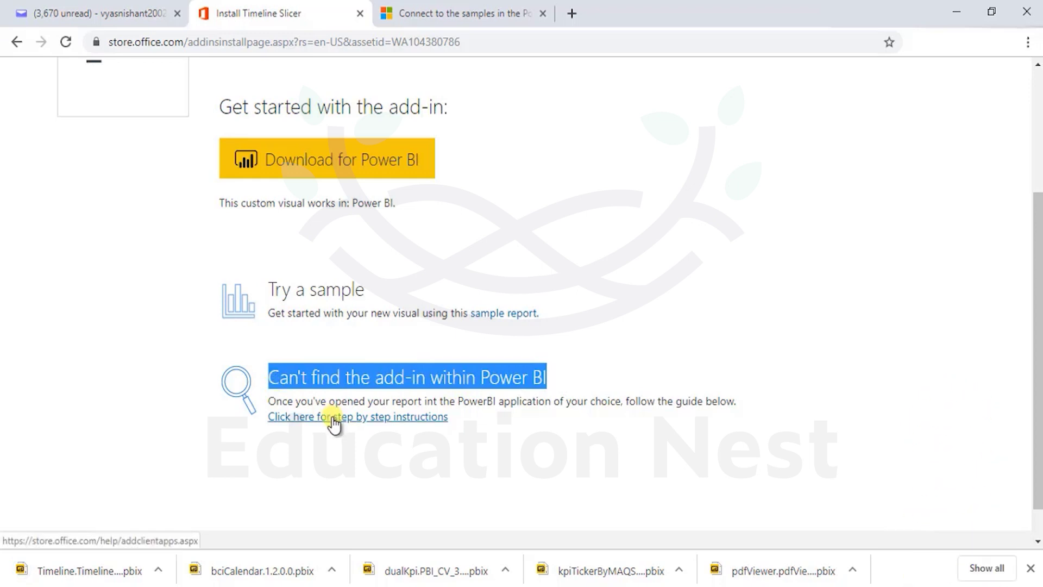
click(413, 418)
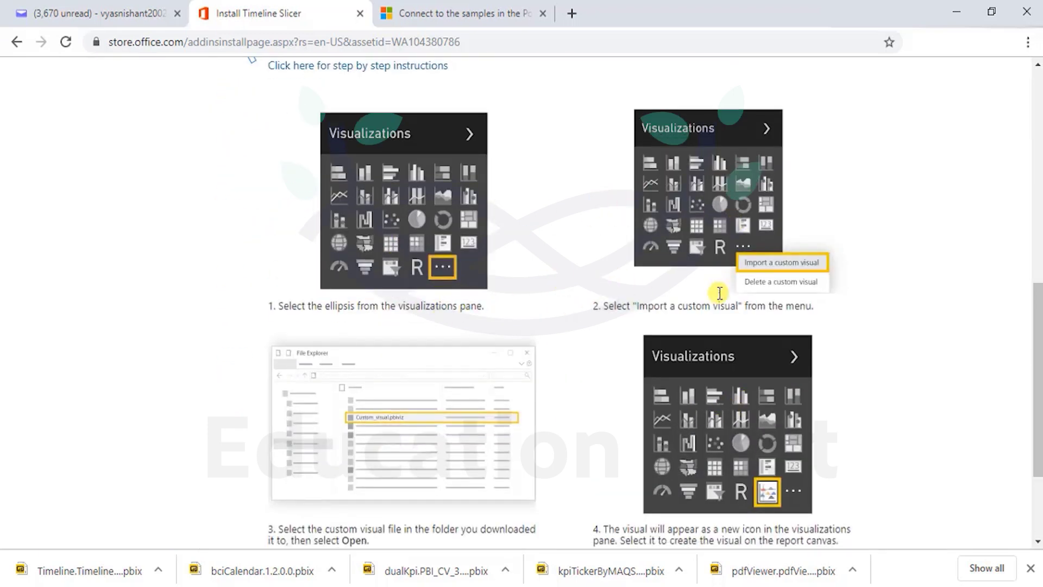
scroll(513, 389, down, 3)
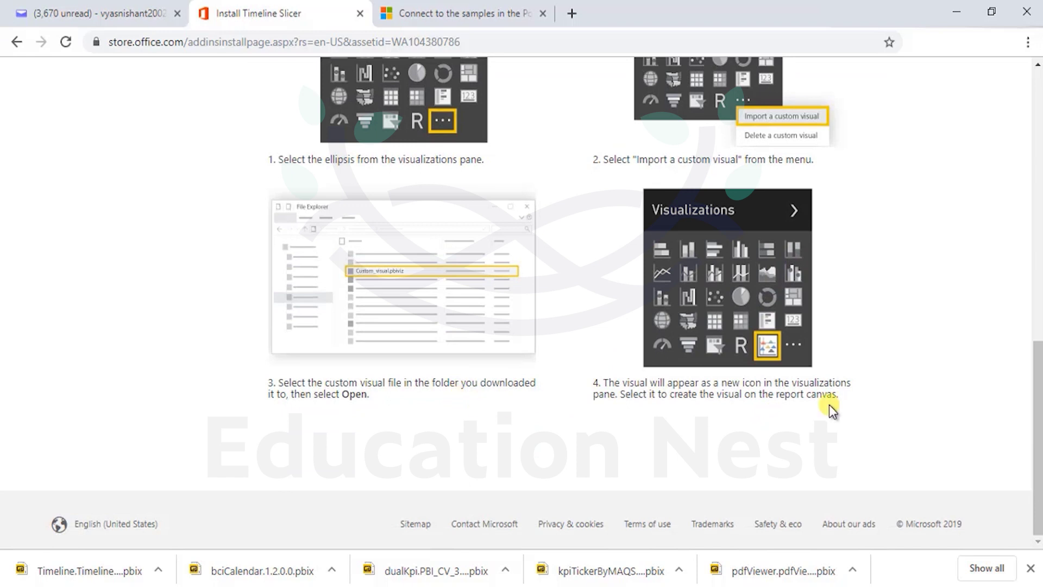
drag(896, 392, 326, 116)
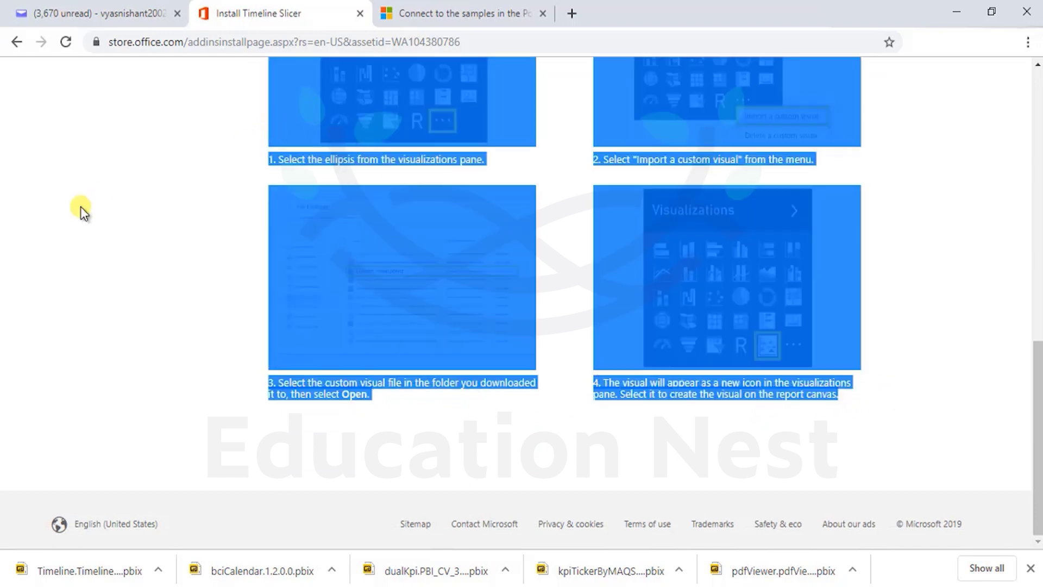
click(82, 560)
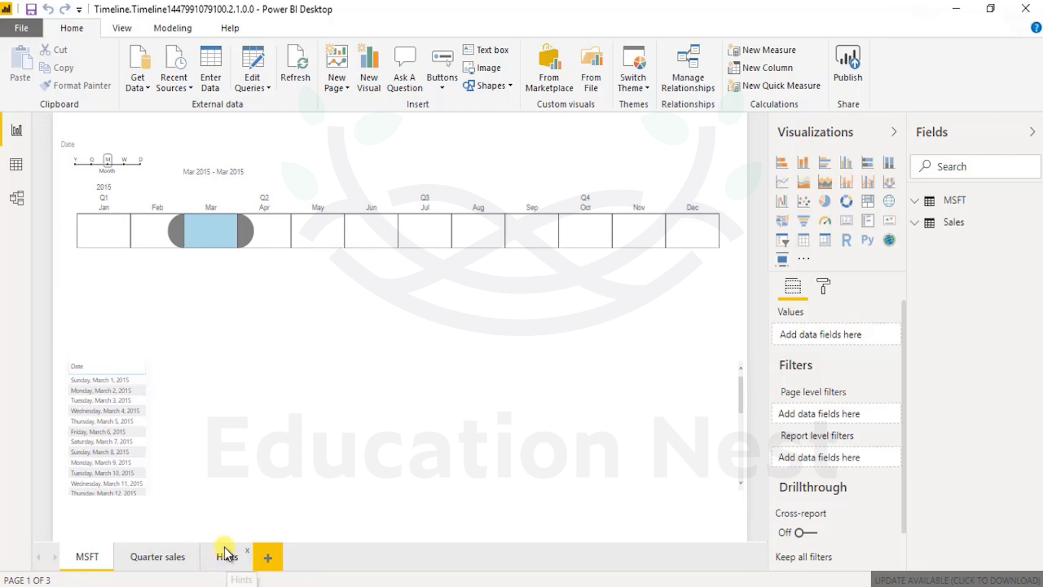
Step: Widen the timeline to 2015, then inspect the MSFT (365 rows) and Sales (2,463 rows) tables before returning to the report
click(432, 263)
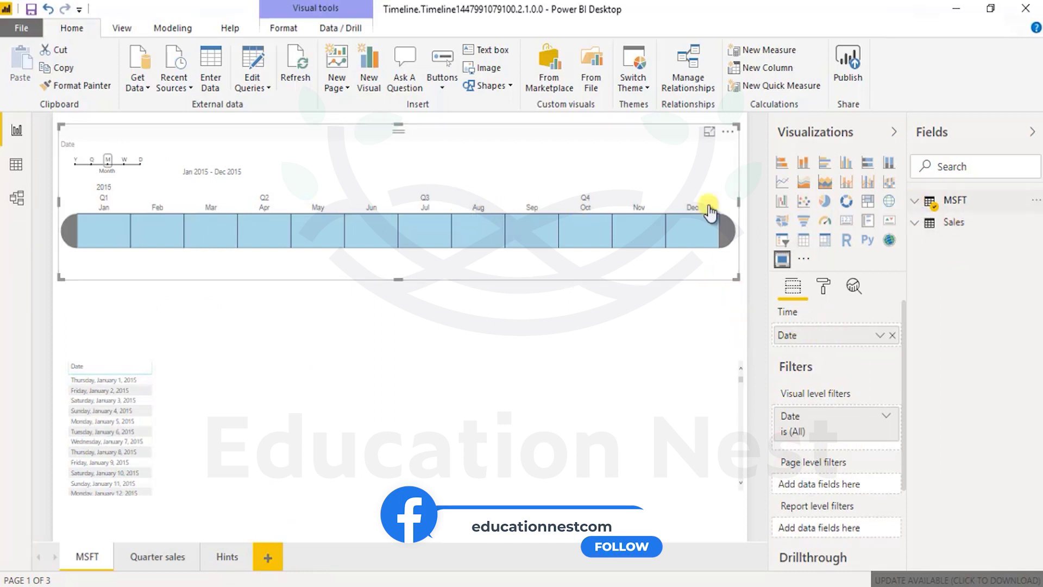
click(14, 164)
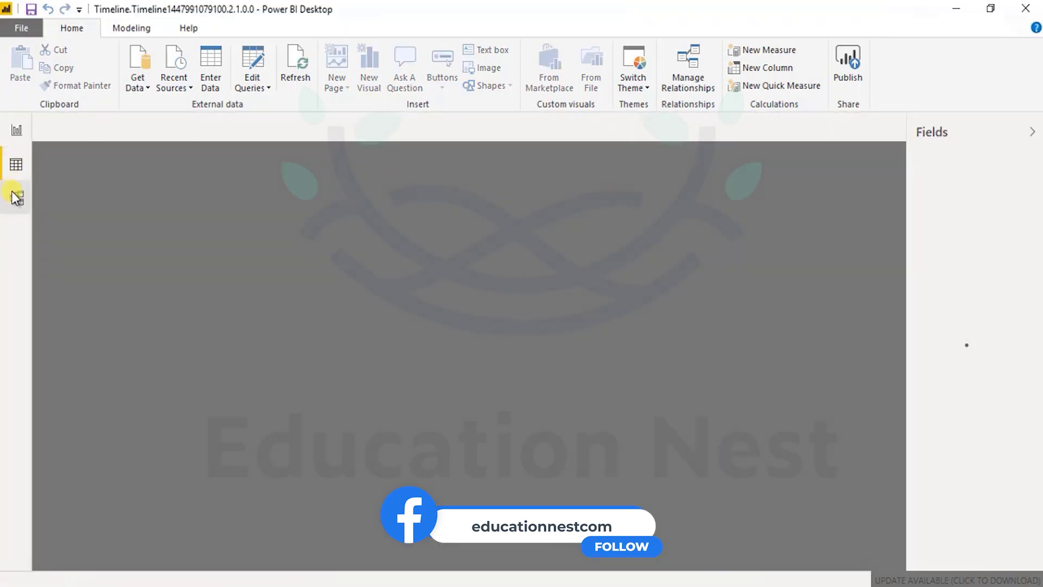
click(73, 153)
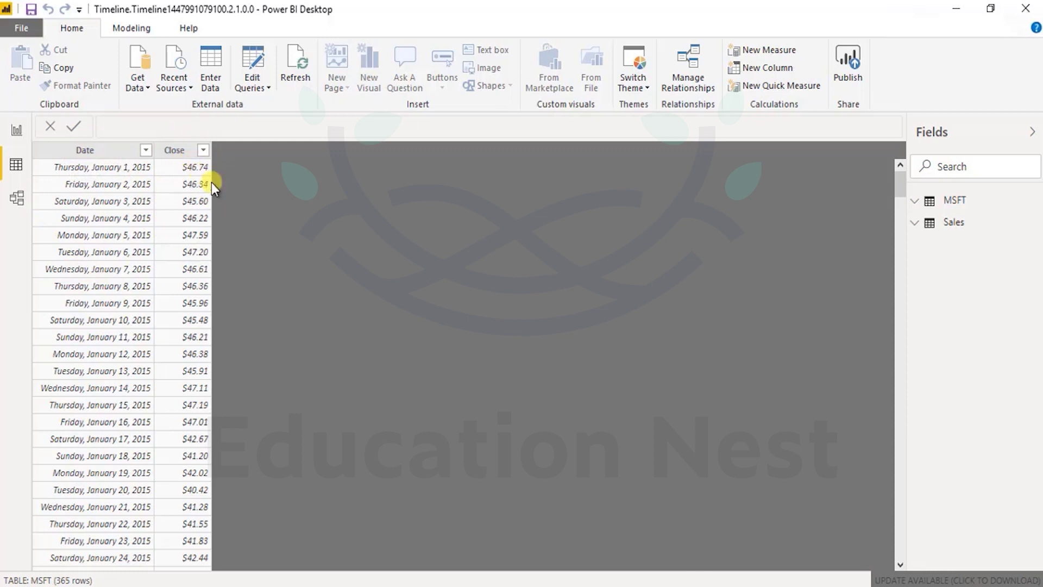
click(14, 203)
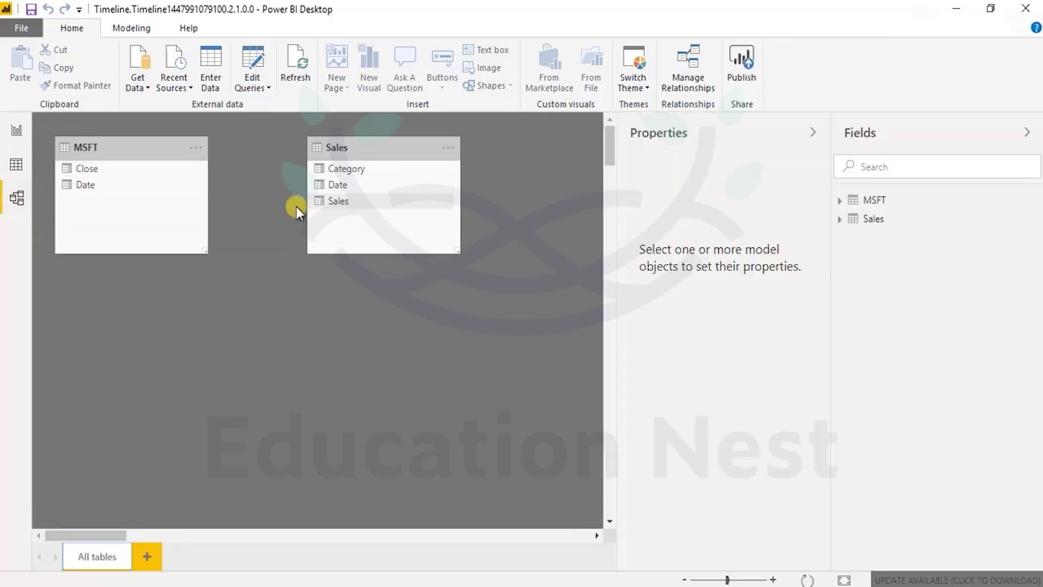
click(16, 165)
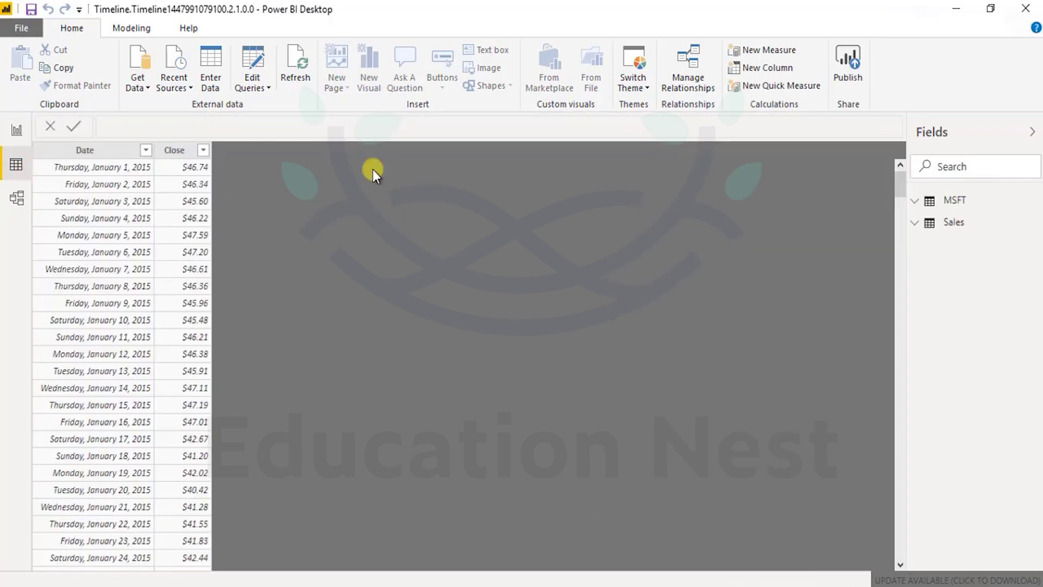
click(946, 222)
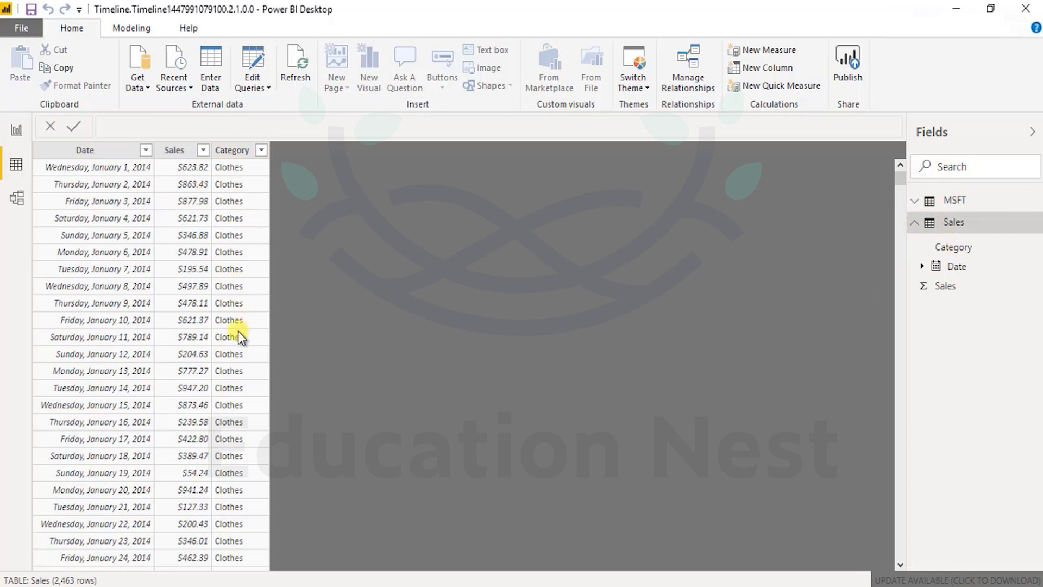
click(15, 131)
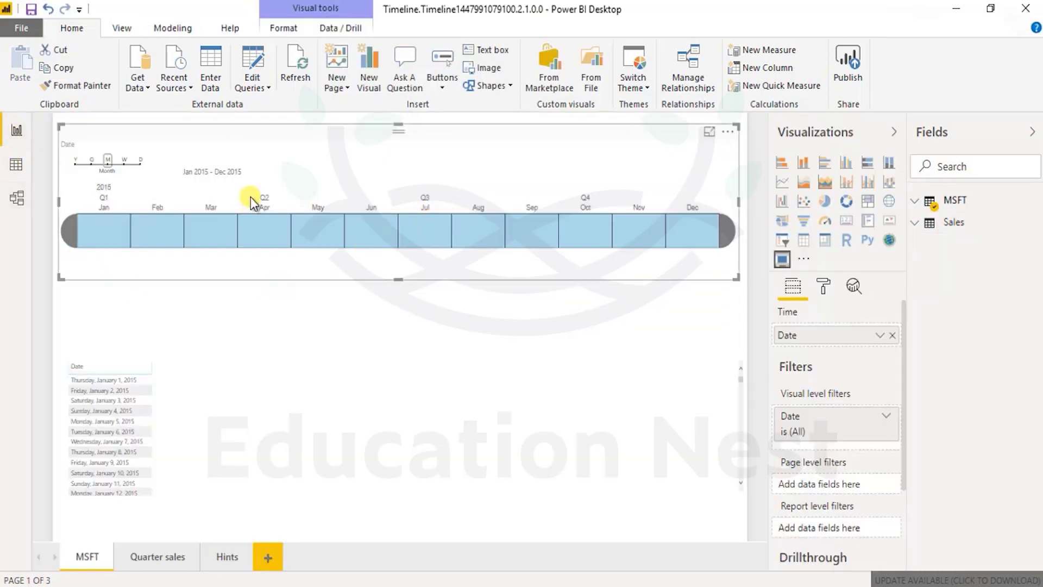
Step: Filter the timeline to April 2015, then switch to Year granularity and select 2015
click(262, 228)
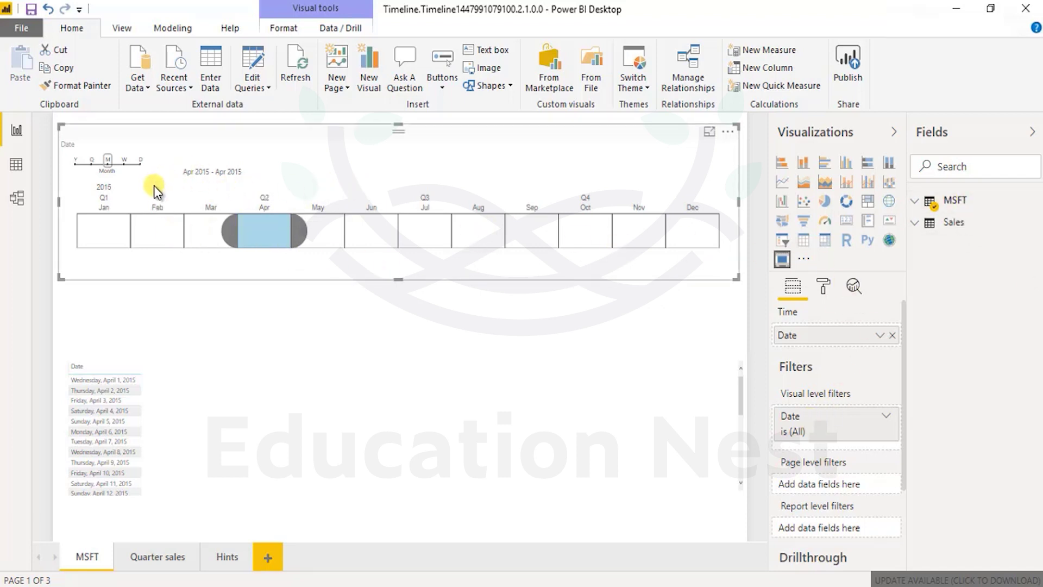
click(75, 160)
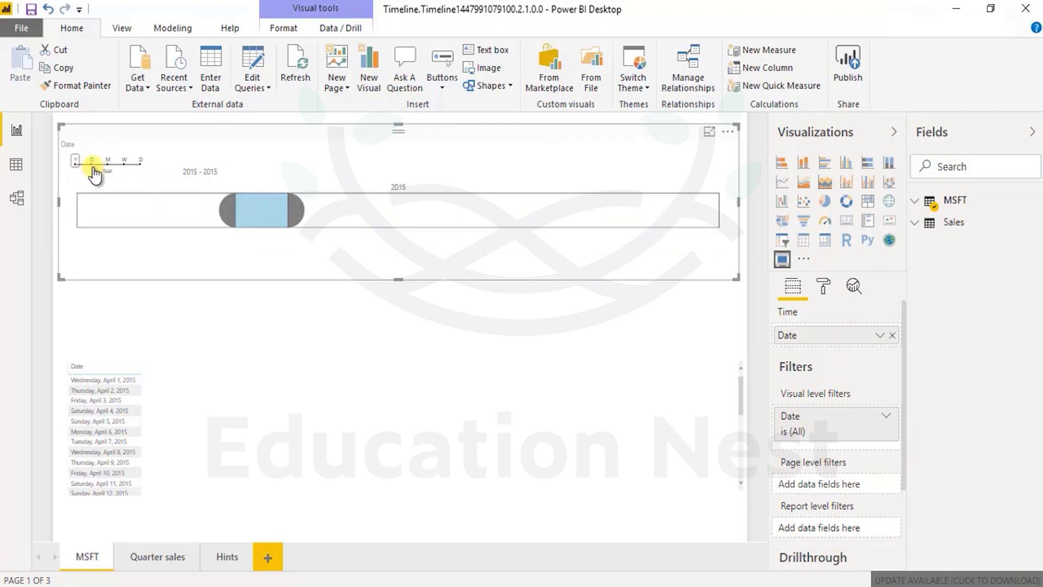
drag(92, 204, 268, 217)
click(400, 222)
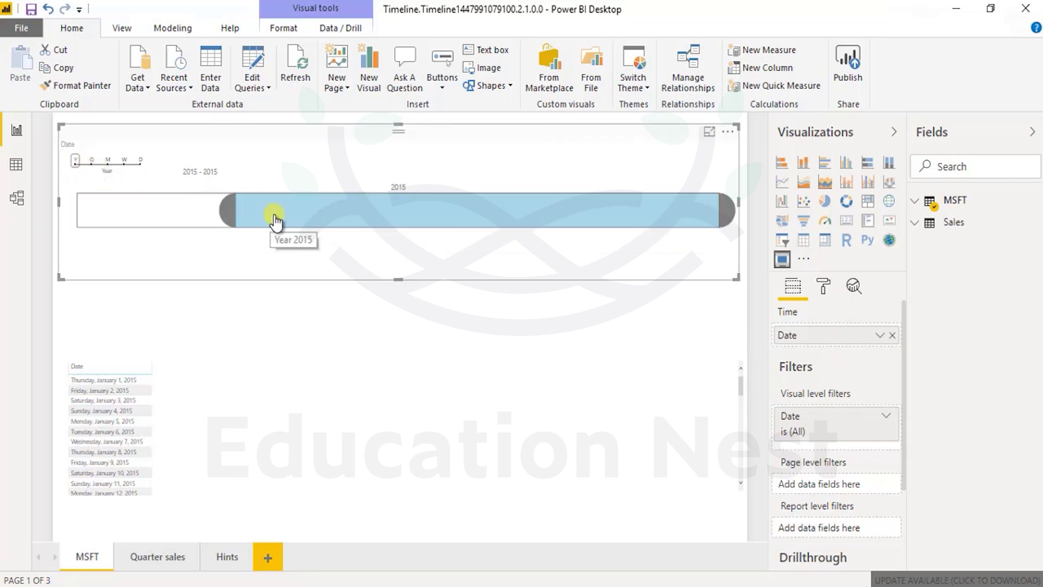
drag(182, 205, 256, 217)
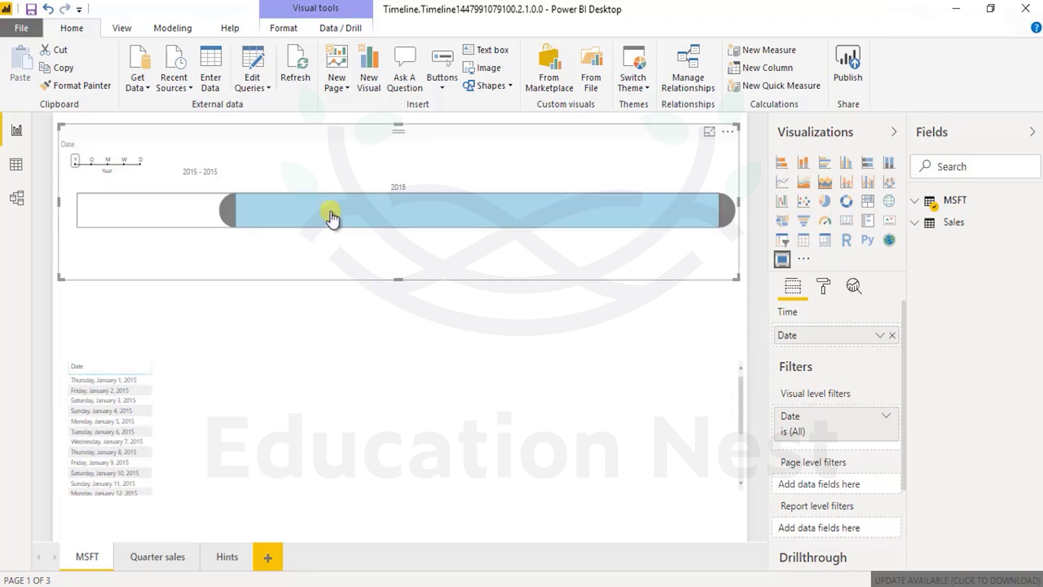
Step: Switch the timeline to quarters and step through Q1, Q2, Q3 and Q4 2015
click(98, 161)
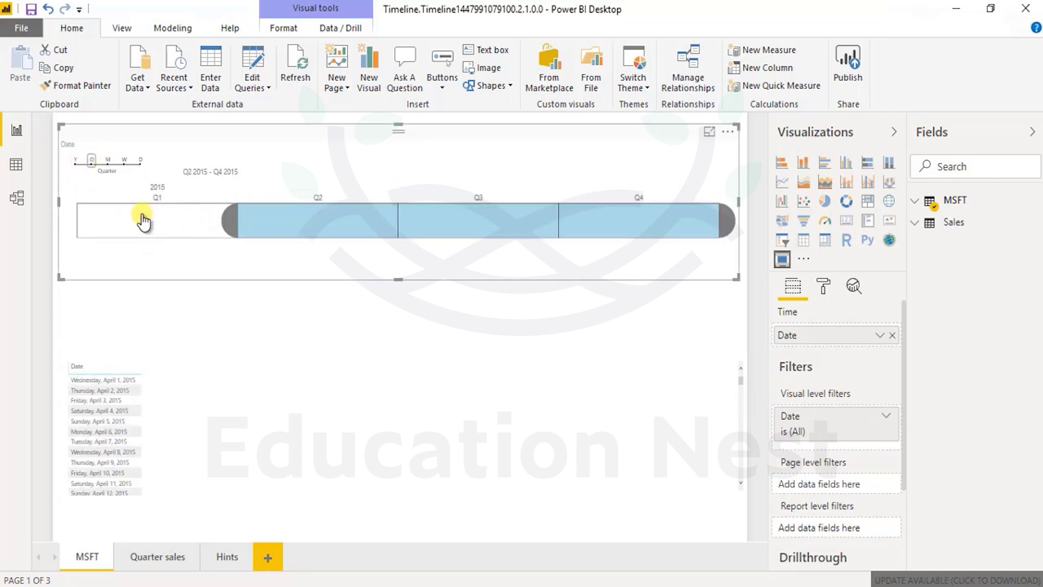
click(144, 226)
click(315, 226)
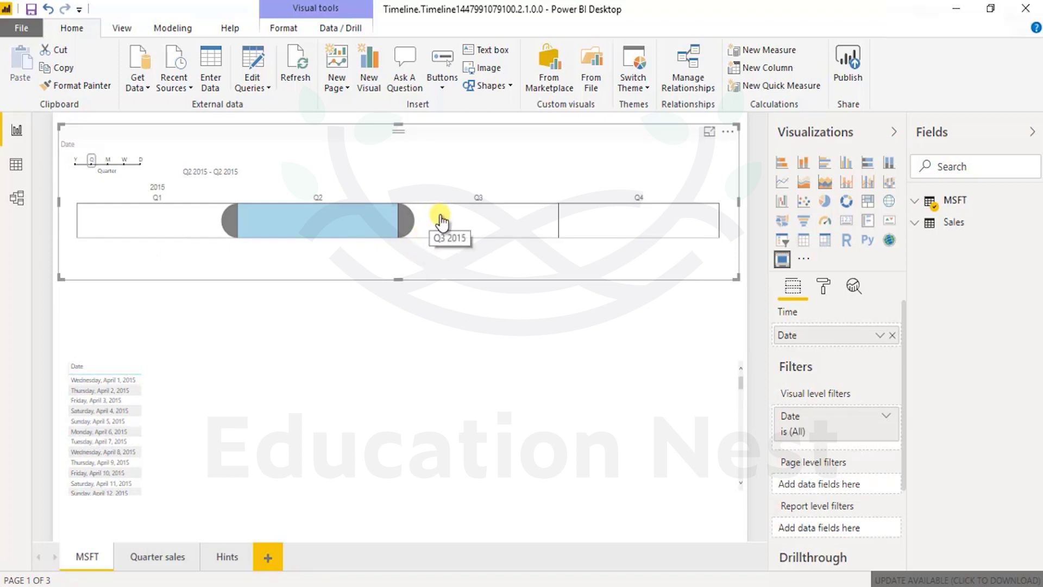
click(444, 229)
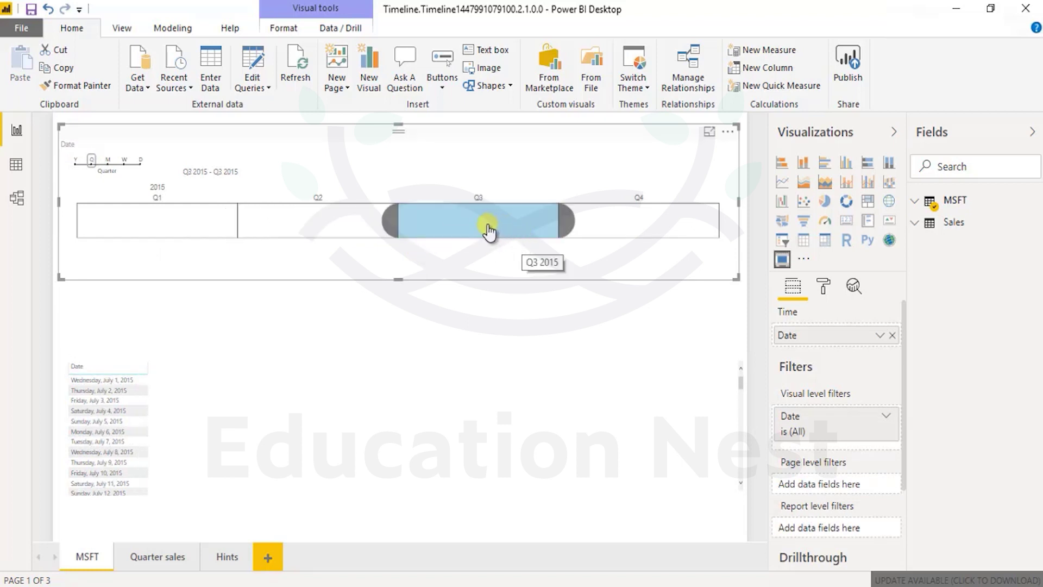
click(612, 226)
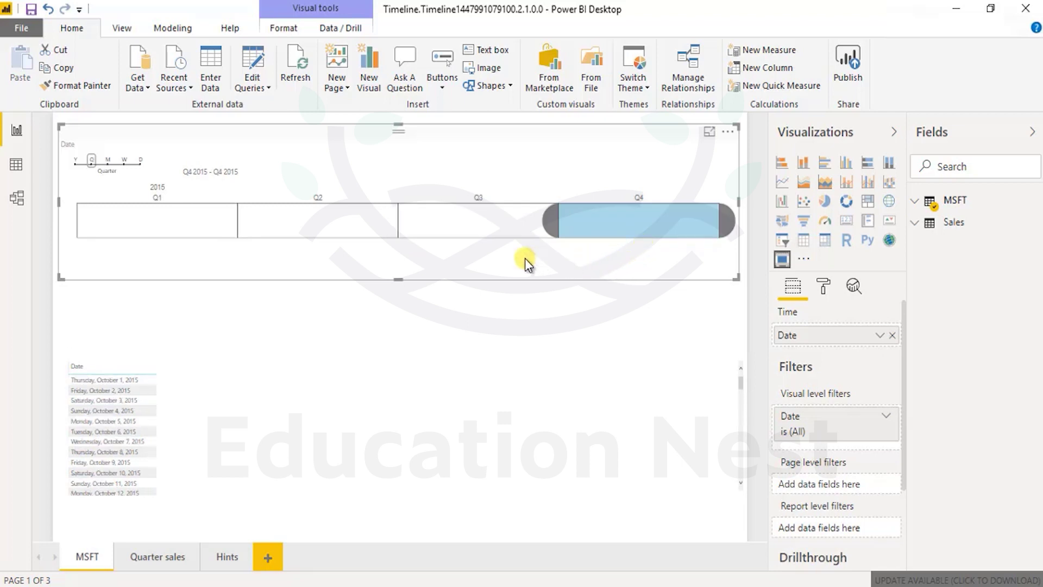
Step: Switch the timeline back to months and select various 2015 months from January to December
click(108, 160)
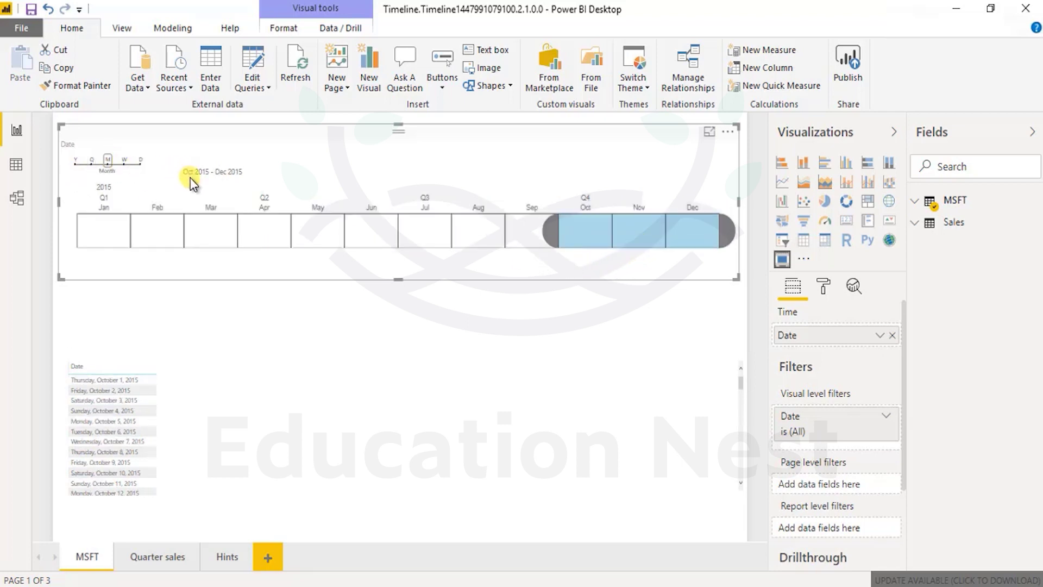
click(101, 237)
click(673, 235)
drag(154, 236, 332, 249)
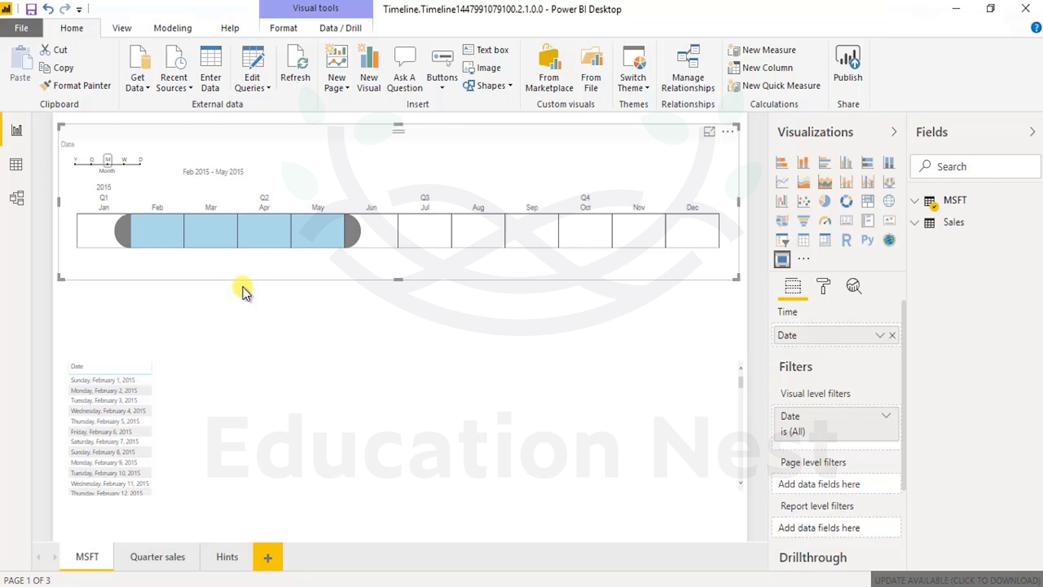
click(275, 232)
click(394, 233)
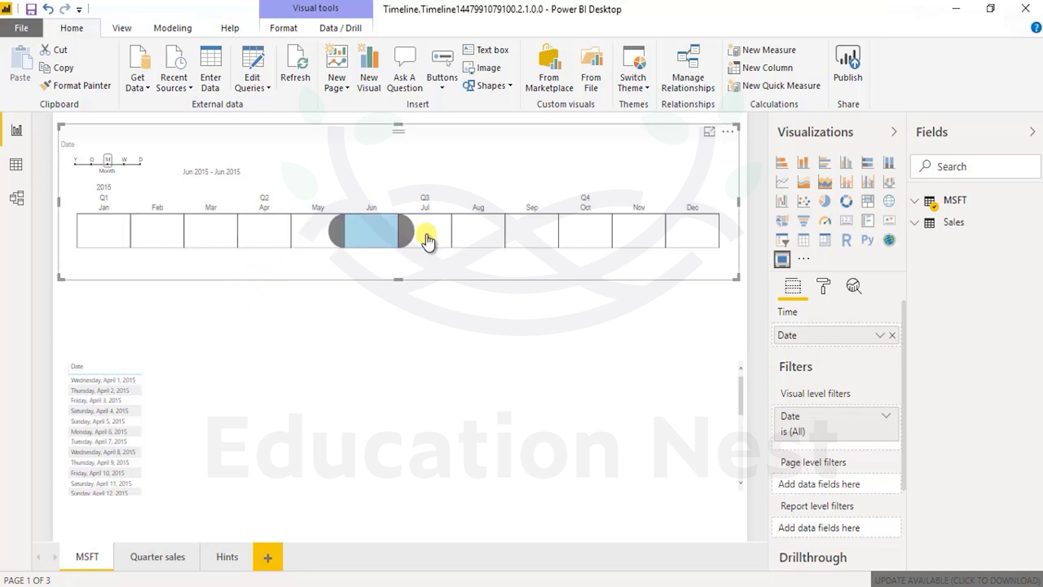
click(484, 235)
click(587, 236)
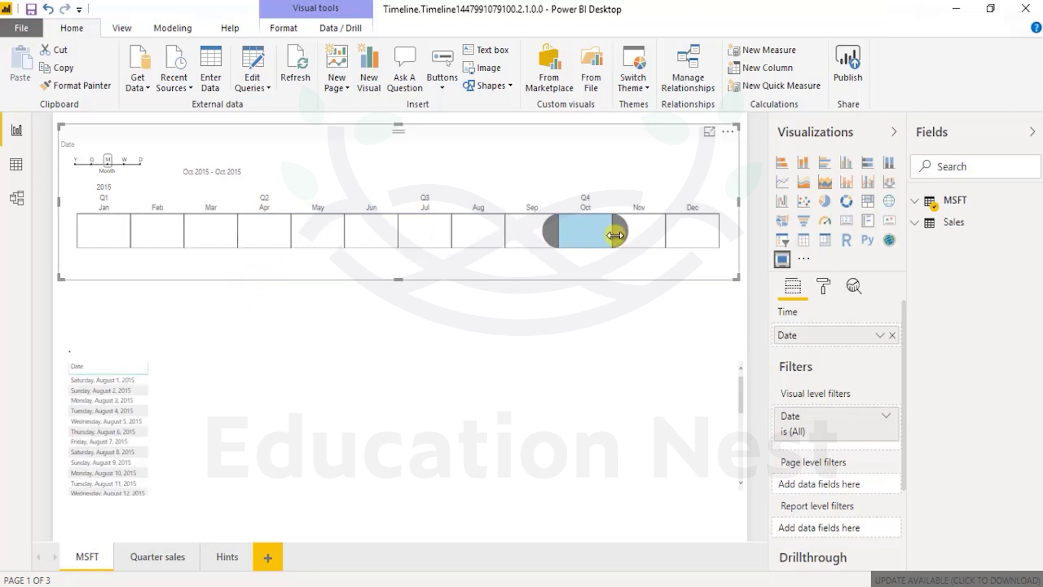
click(635, 245)
Step: Toggle the month filter between July, April, February, March and June 2015
click(432, 244)
click(271, 243)
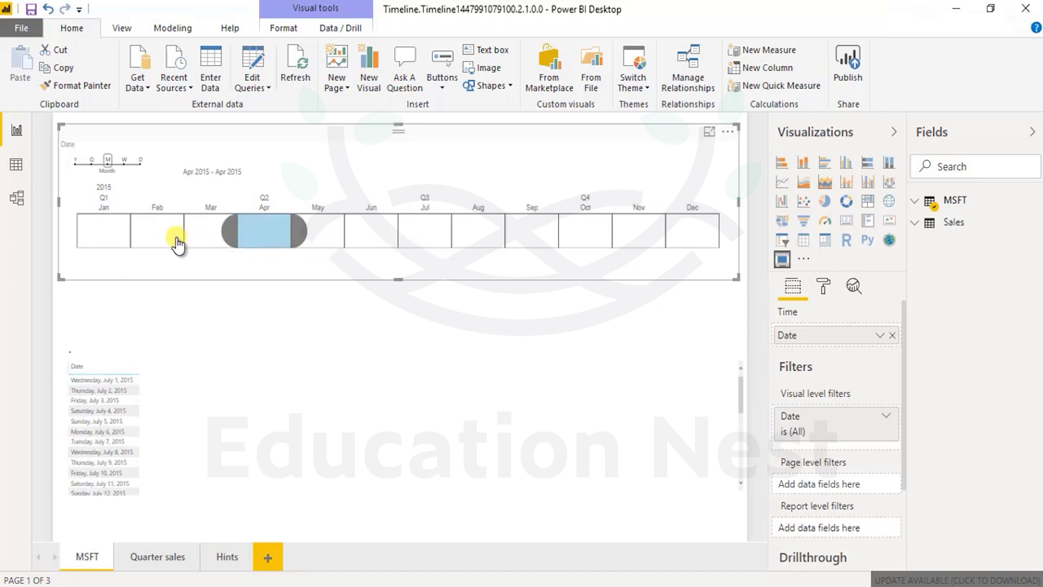
click(172, 243)
click(295, 242)
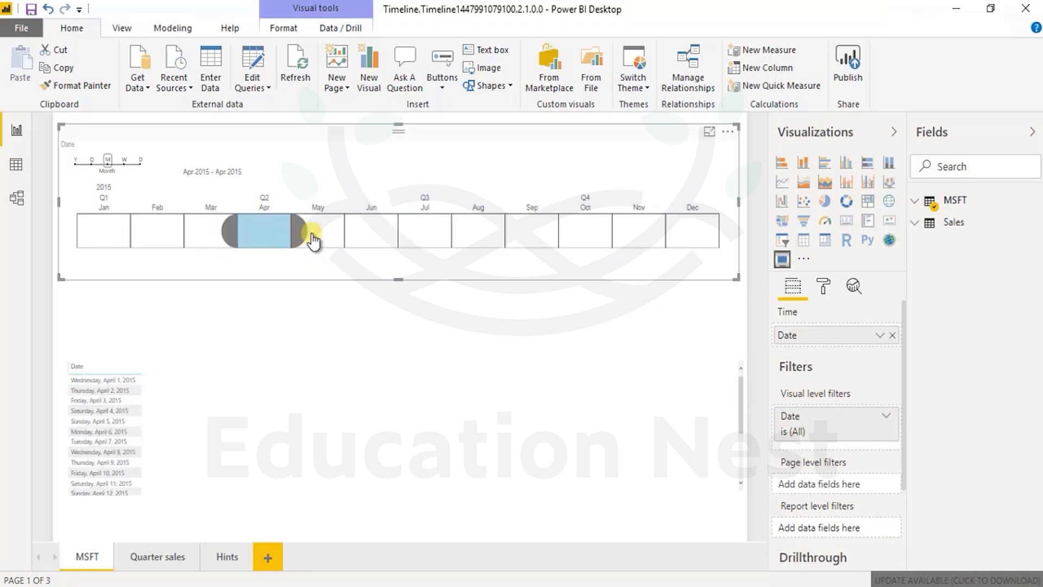
click(380, 243)
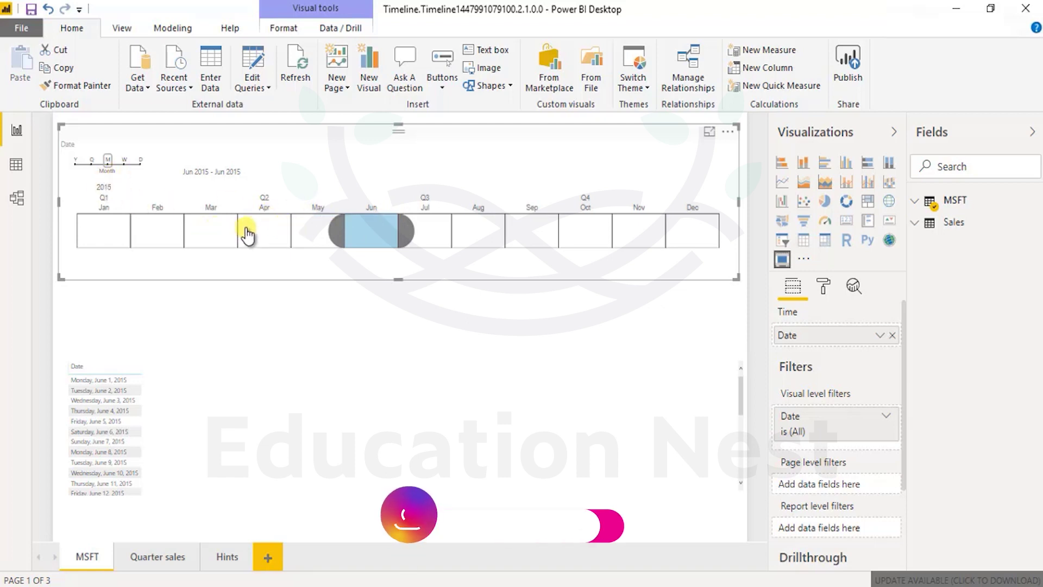
click(220, 233)
click(353, 244)
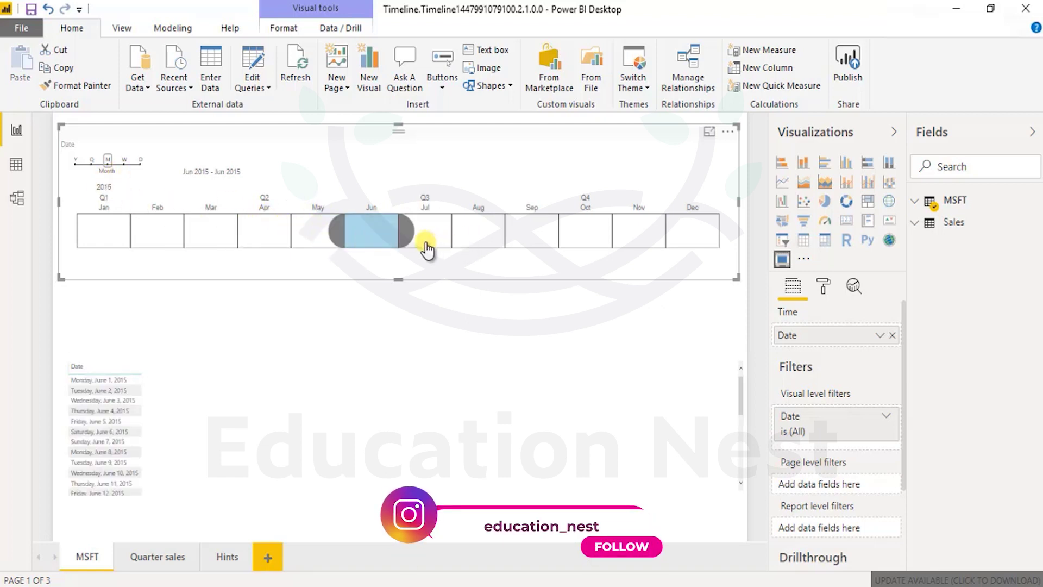
click(214, 234)
click(368, 233)
Step: Try week and day granularity, filtering to January 2, 2015, then return to months with March 2015
click(125, 161)
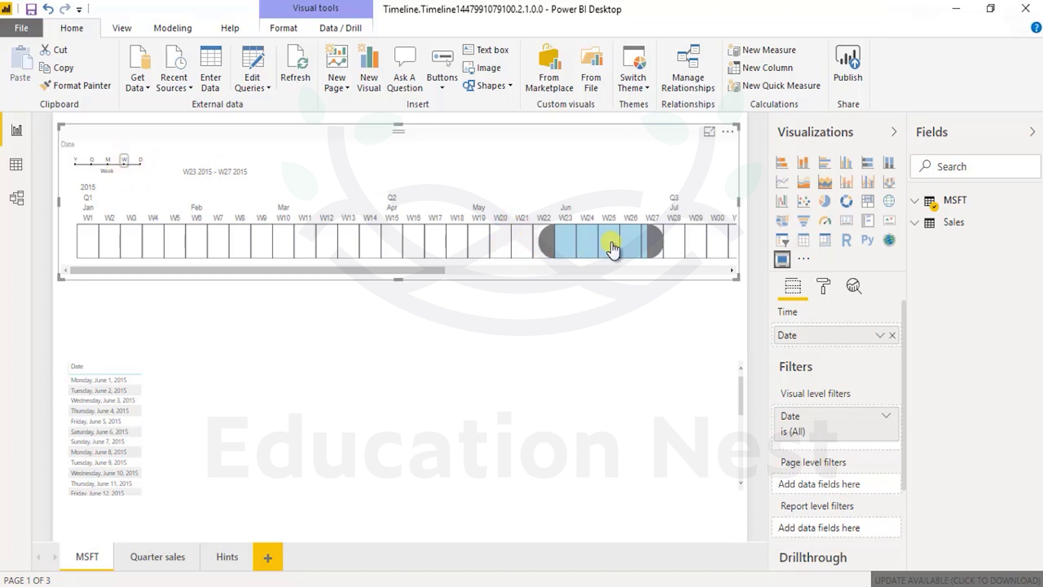
click(141, 160)
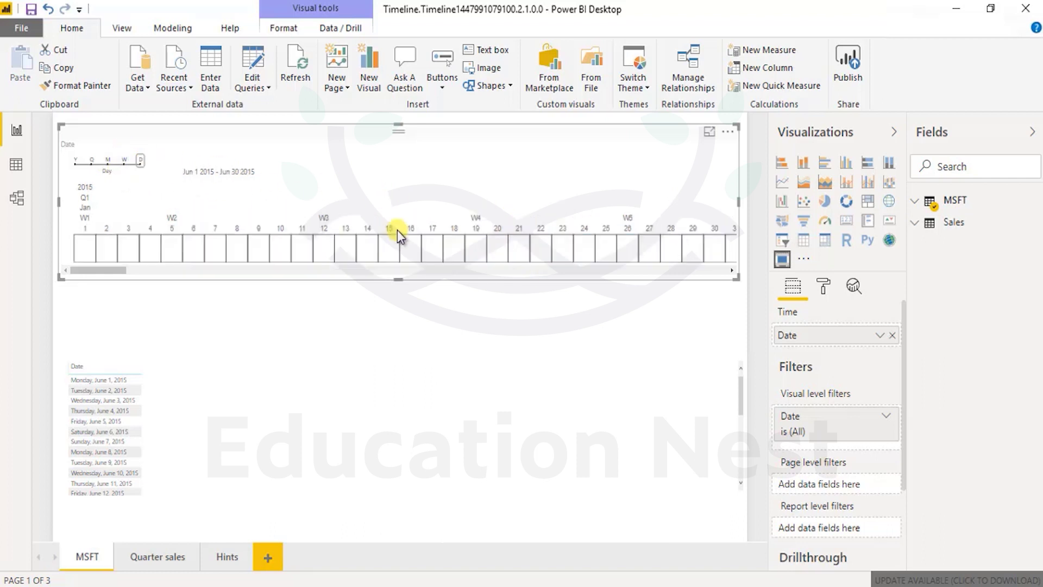
click(110, 247)
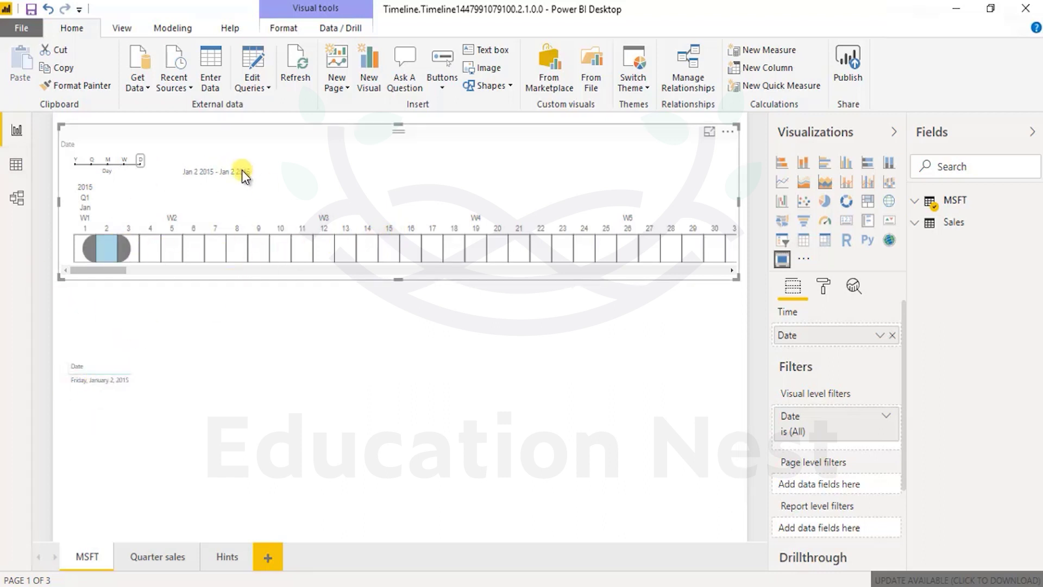
click(111, 162)
click(220, 234)
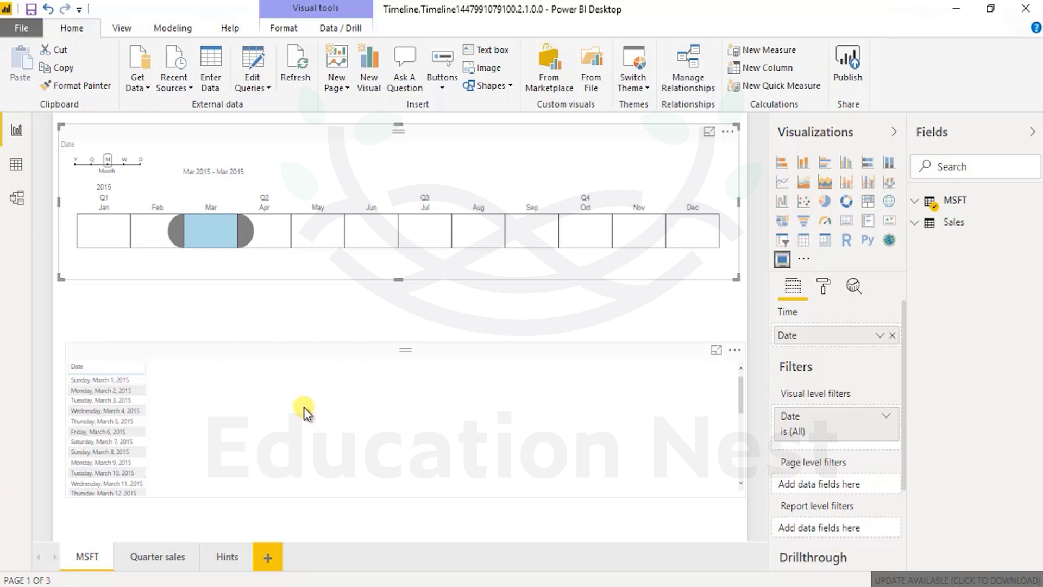
Step: On Quarter sales, filter the upper timeline to June 2014 and set the lower timeline to weeks with W24 selected
click(159, 556)
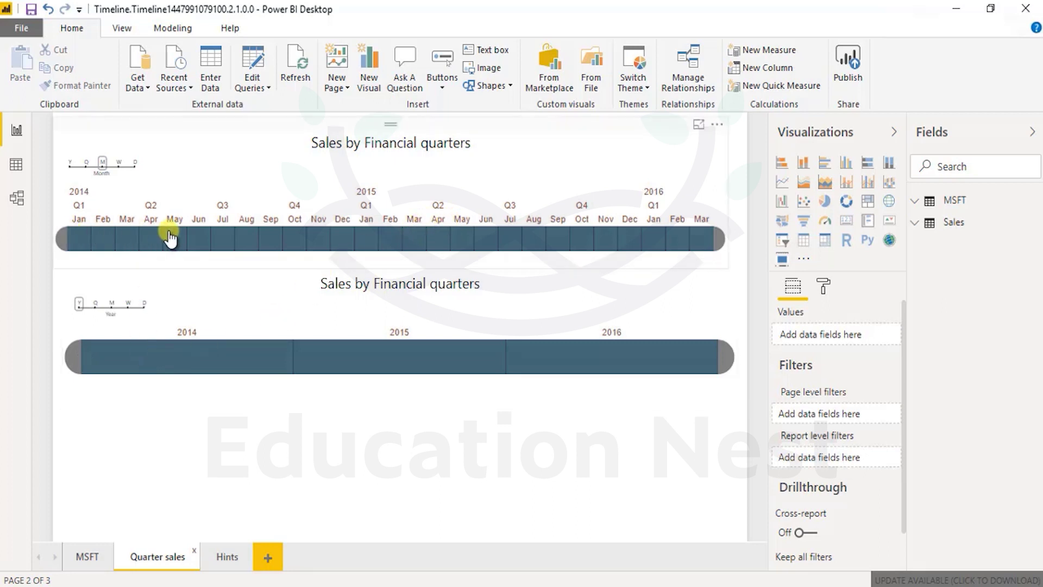
click(231, 242)
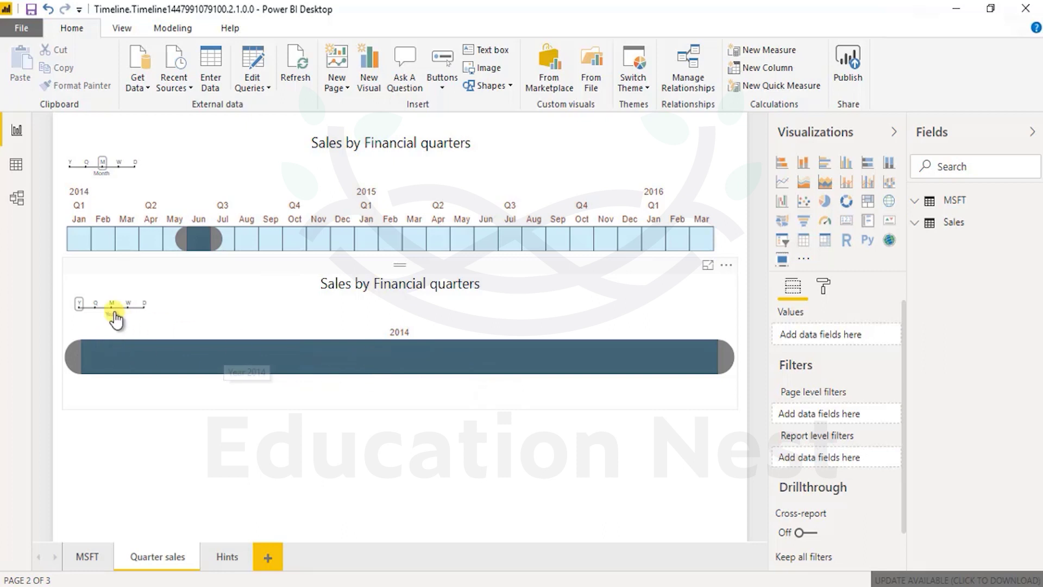
click(97, 303)
click(112, 303)
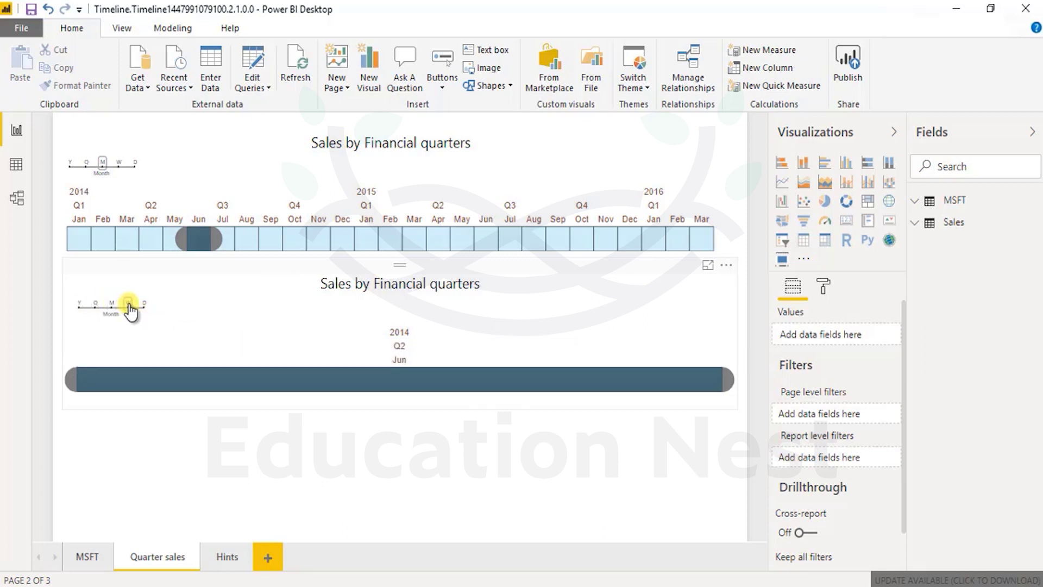
click(128, 303)
drag(203, 387, 337, 388)
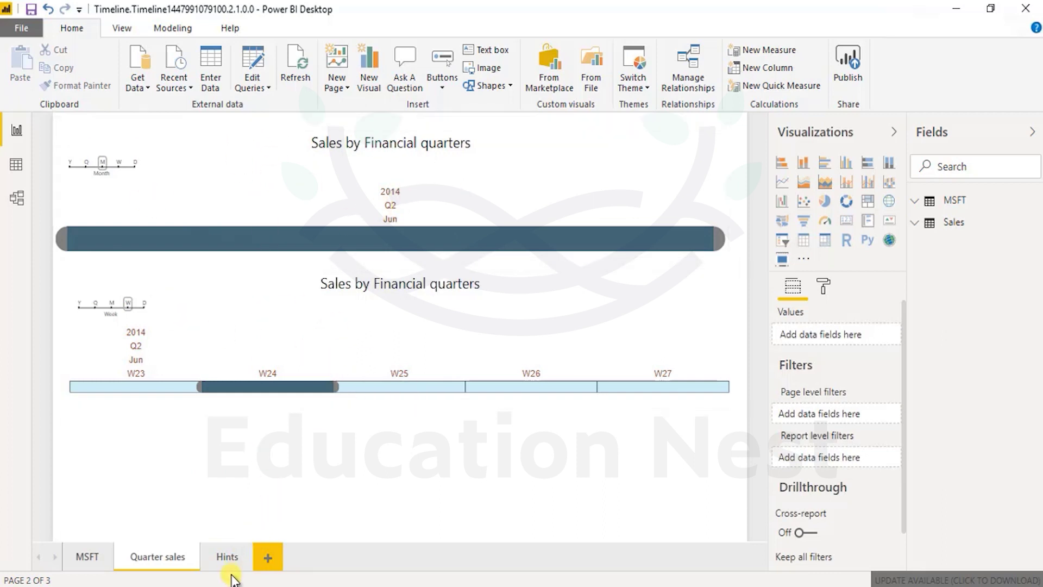
Step: Open the Hints page and highlight its three Timeline slicer notes line by line while reading
click(231, 557)
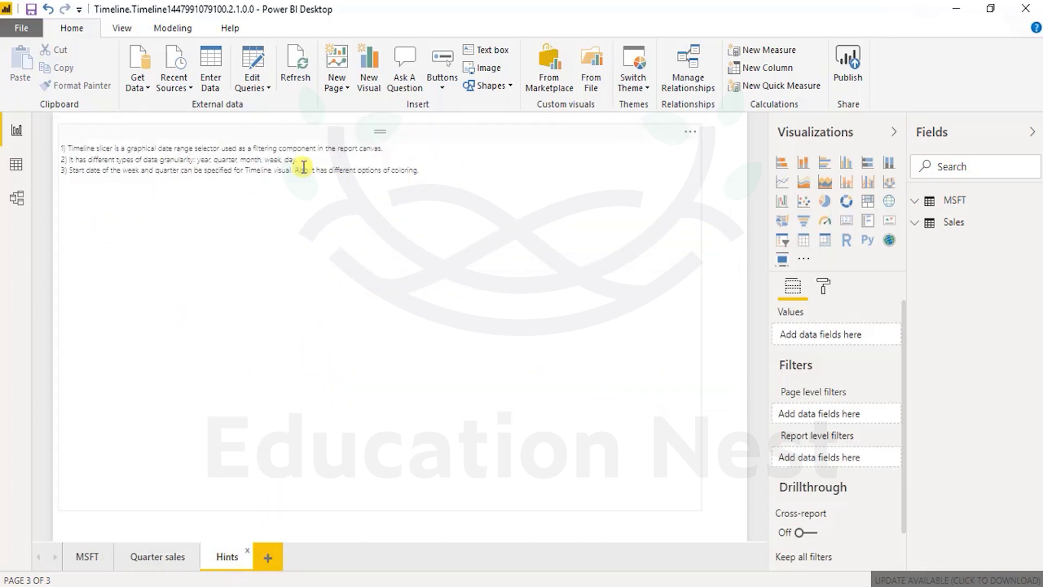
key(ctrl+a)
click(216, 235)
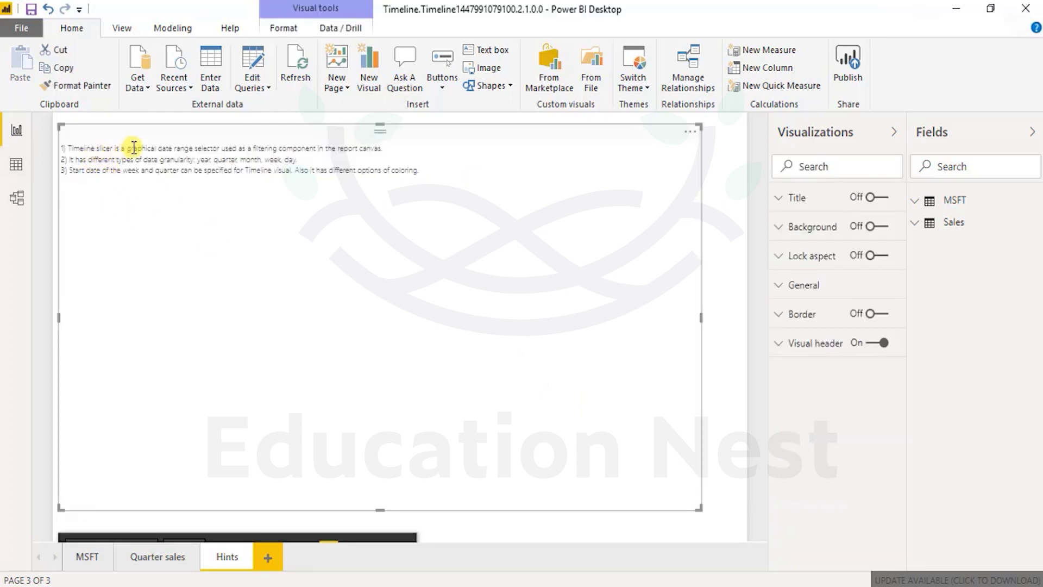
drag(221, 150, 415, 150)
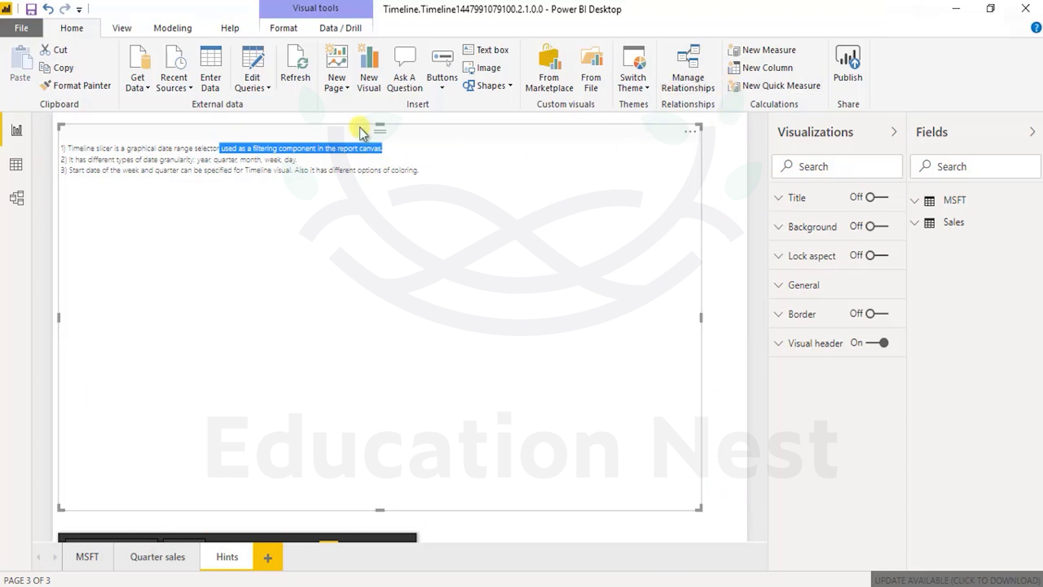
drag(79, 159, 297, 158)
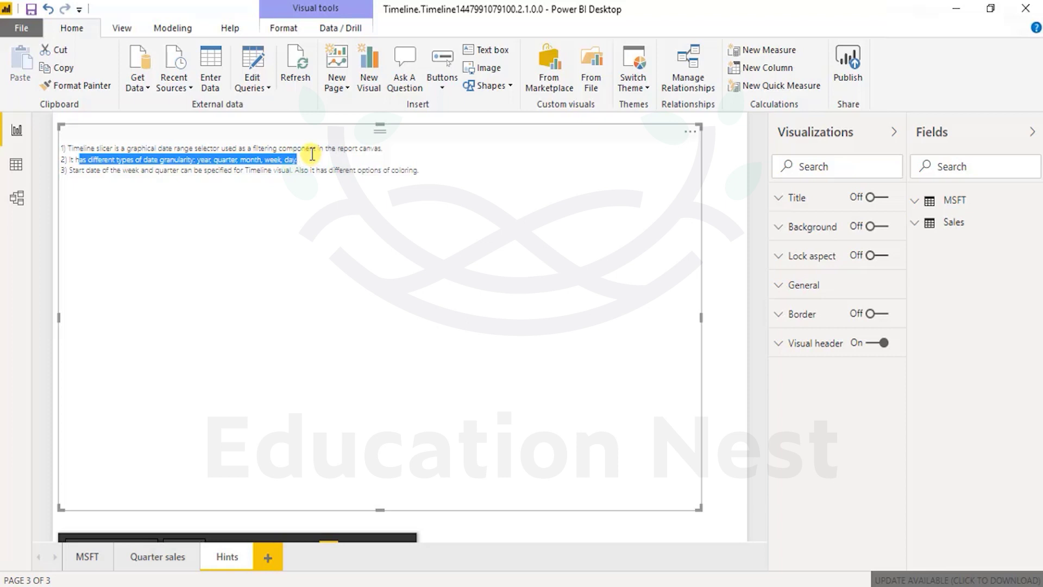
drag(311, 154, 445, 176)
click(81, 172)
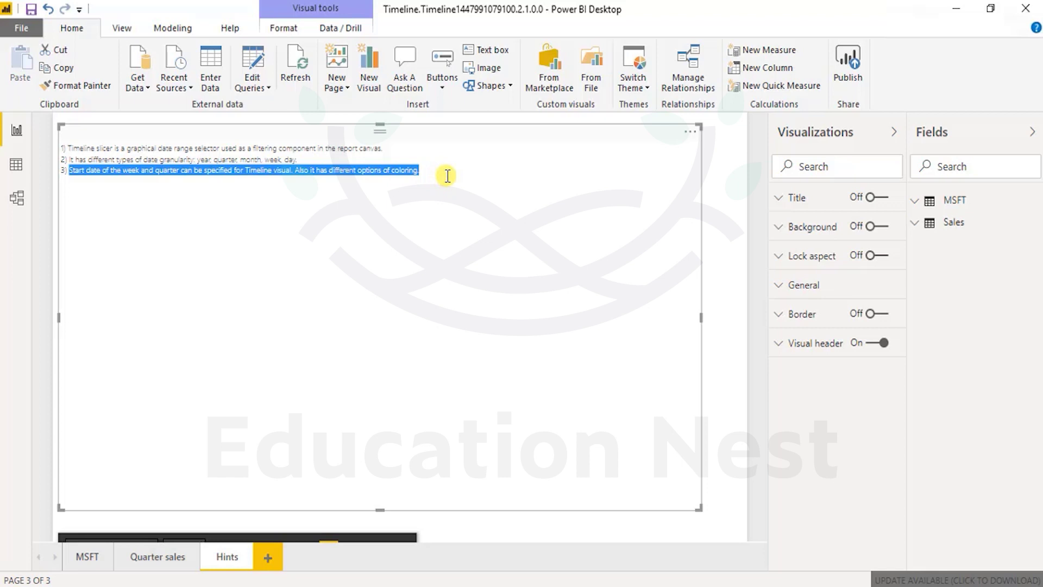
Step: Cancel deleting the Hints page, return to the MSFT page and select the Timeline visual
click(108, 558)
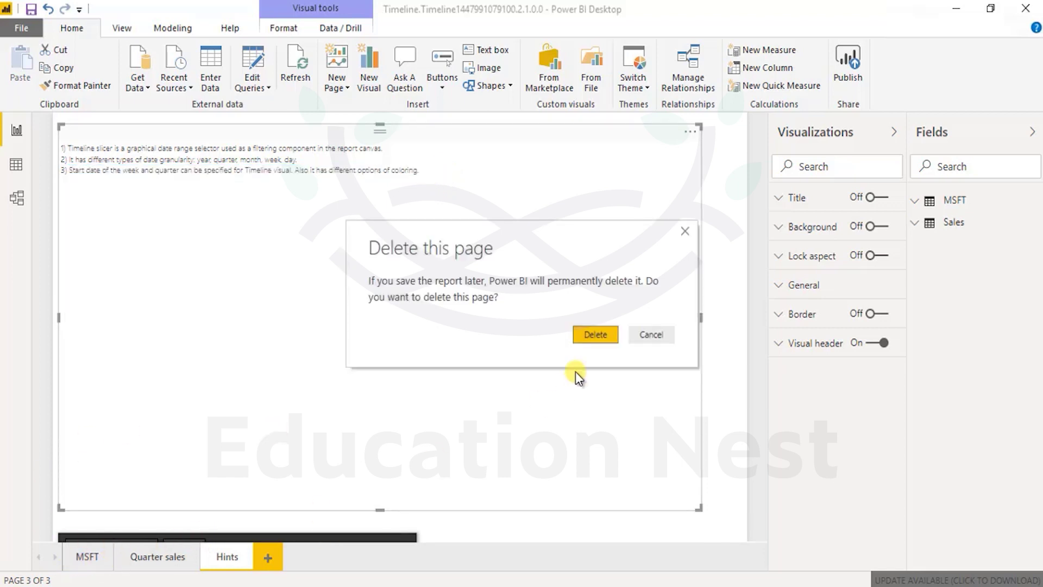
click(656, 334)
click(101, 558)
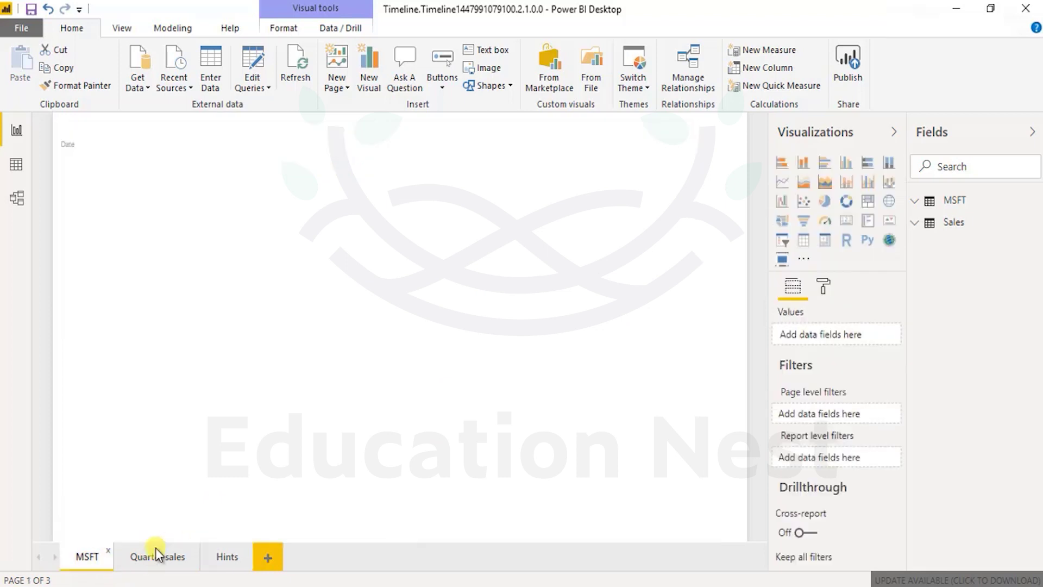
click(825, 288)
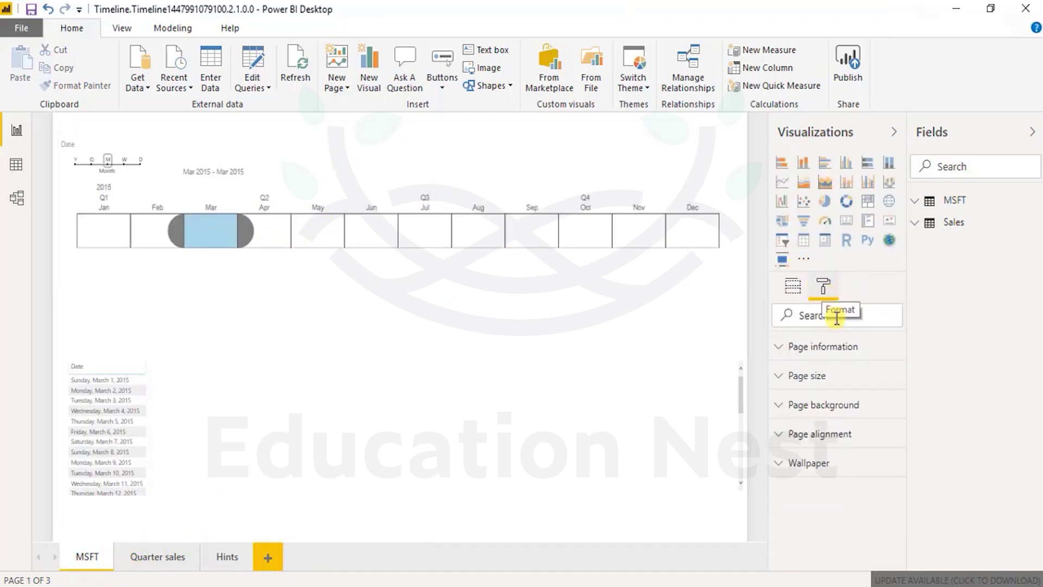
click(440, 241)
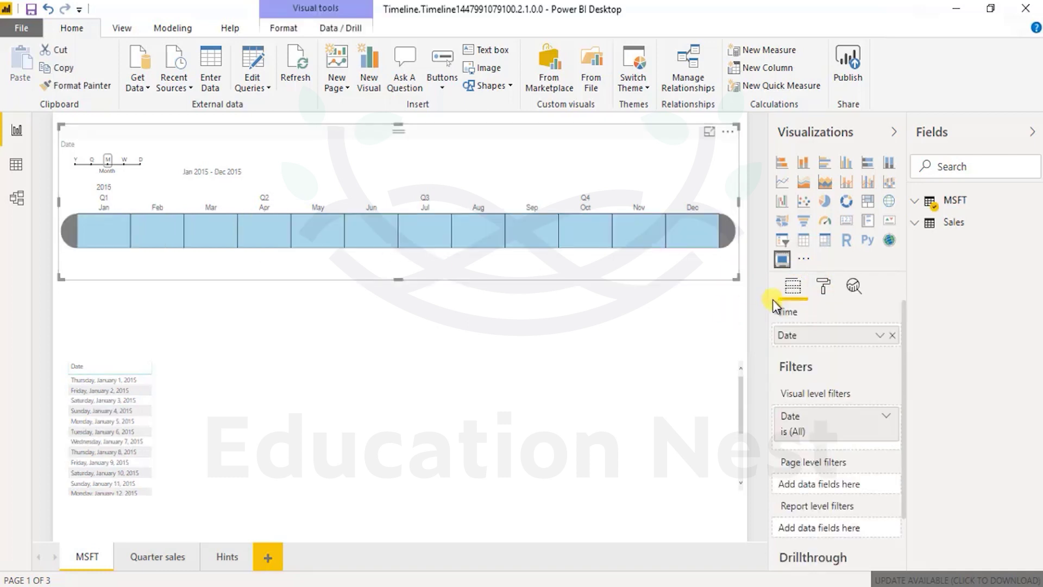
Step: Browse the Timeline's format settings, expanding and collapsing Range Header
click(824, 286)
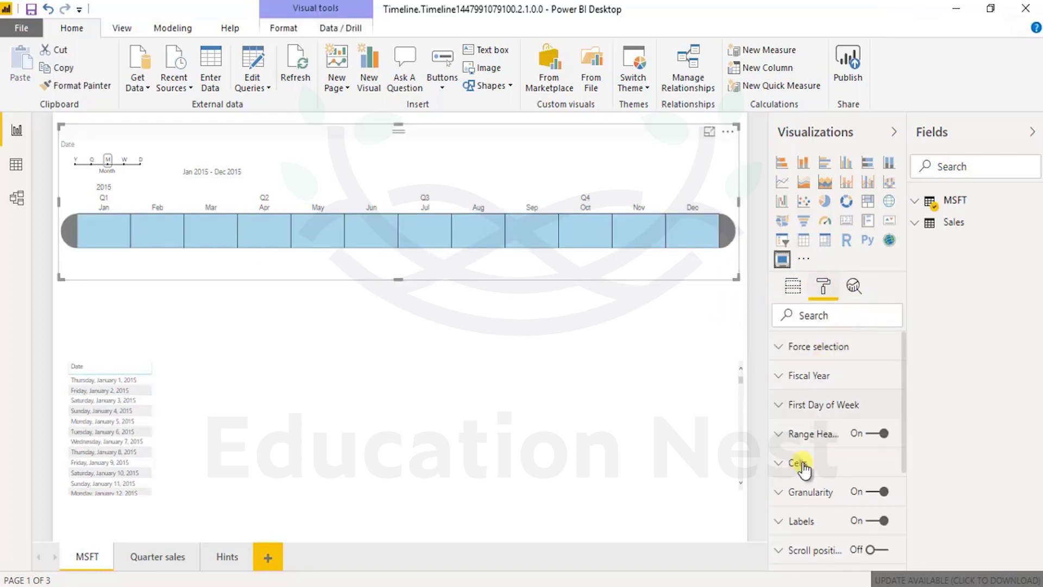
scroll(804, 489, down, 3)
scroll(804, 492, down, 1)
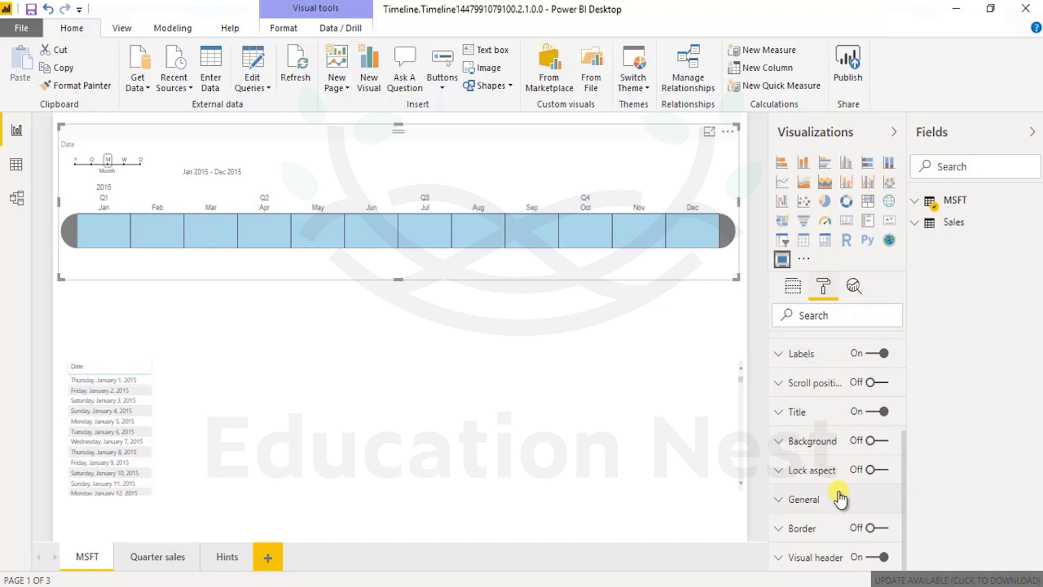
scroll(837, 489, up, 3)
click(800, 434)
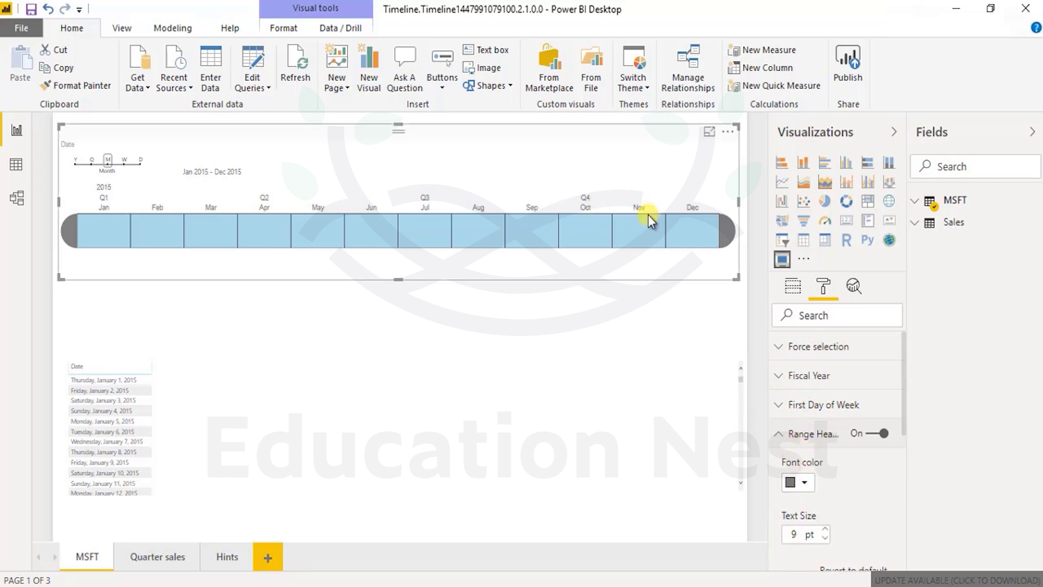
click(797, 431)
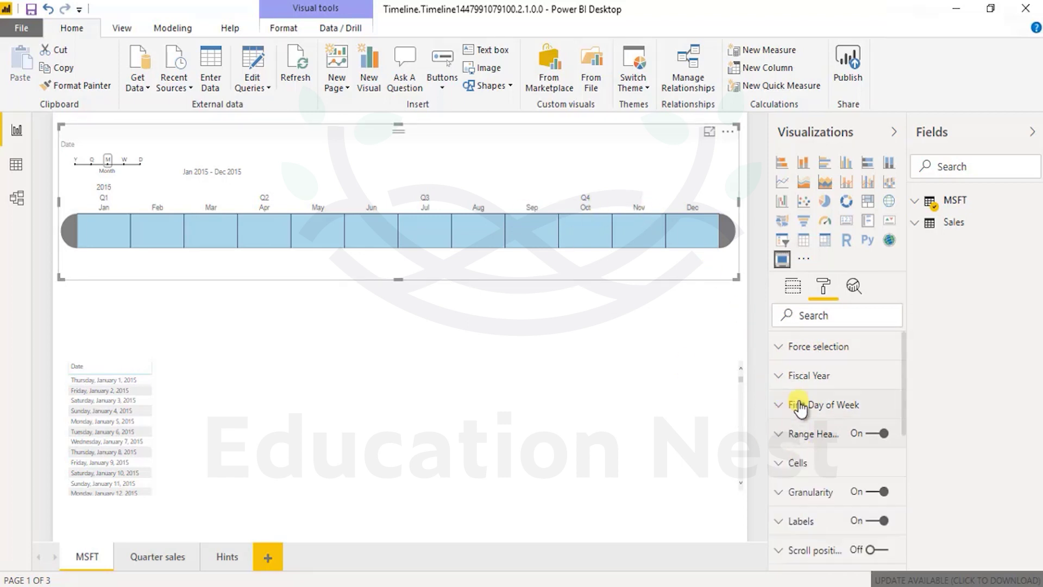
Step: Set the timeline's fiscal year start month to April, relabelling April as 2016 Q1
click(809, 375)
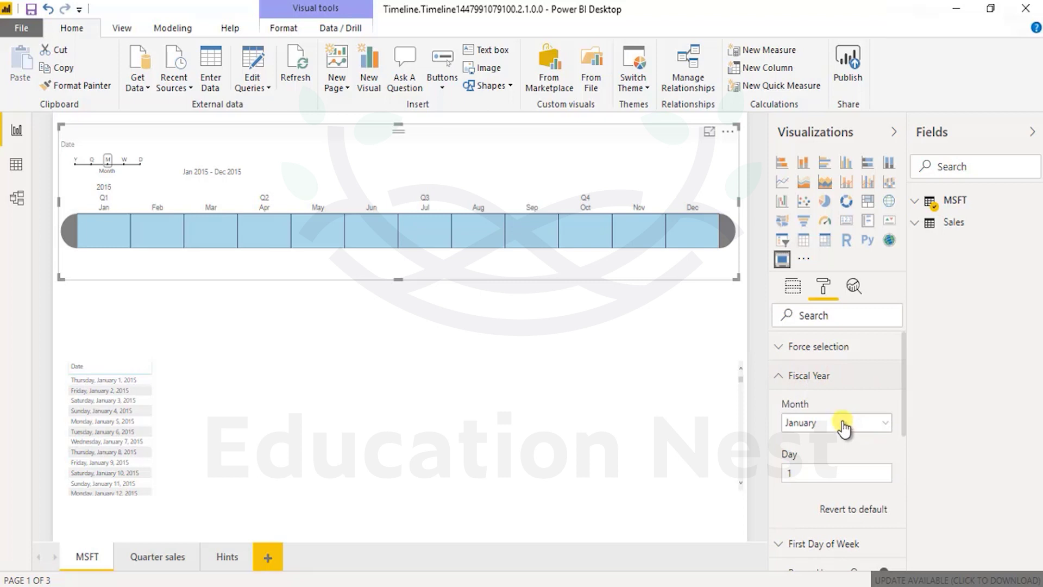
click(795, 423)
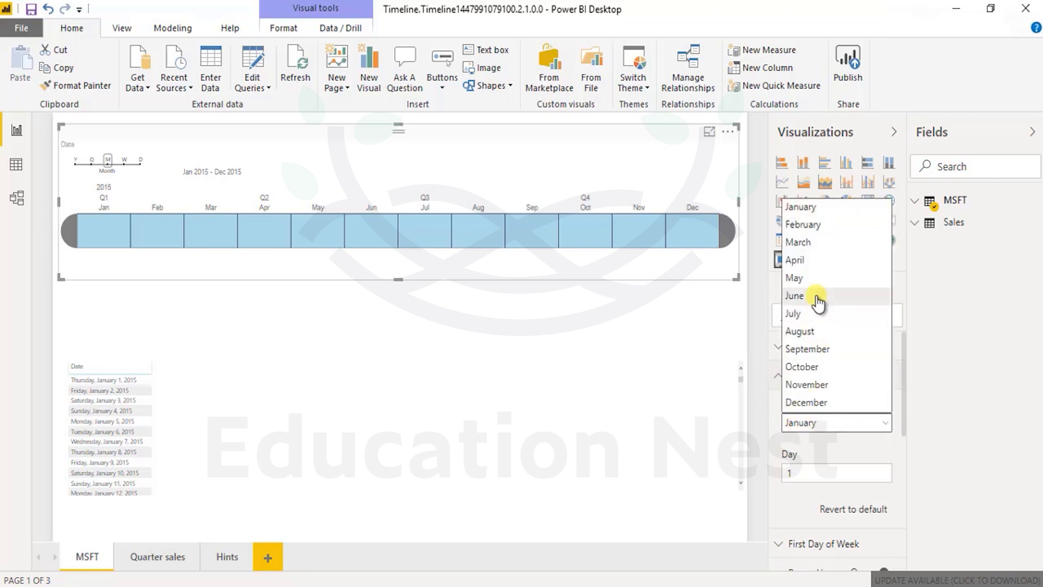
click(812, 260)
click(491, 418)
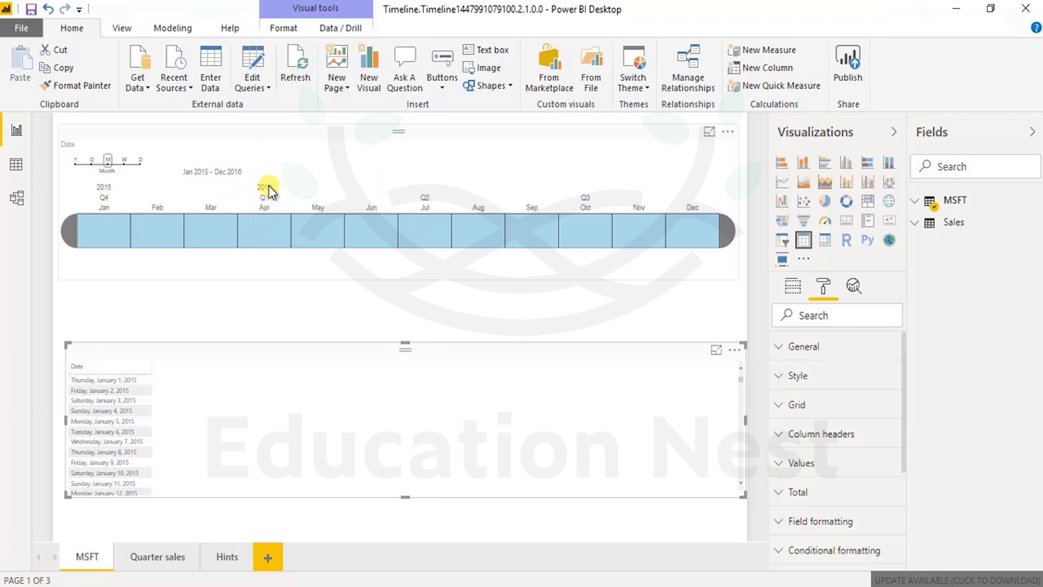
click(318, 238)
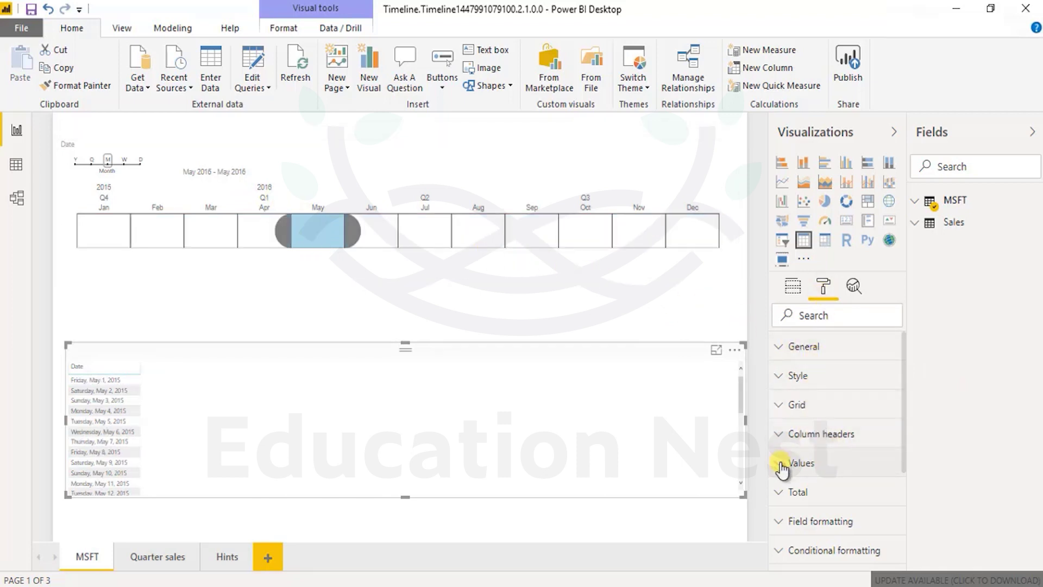
click(869, 467)
scroll(839, 489, down, 3)
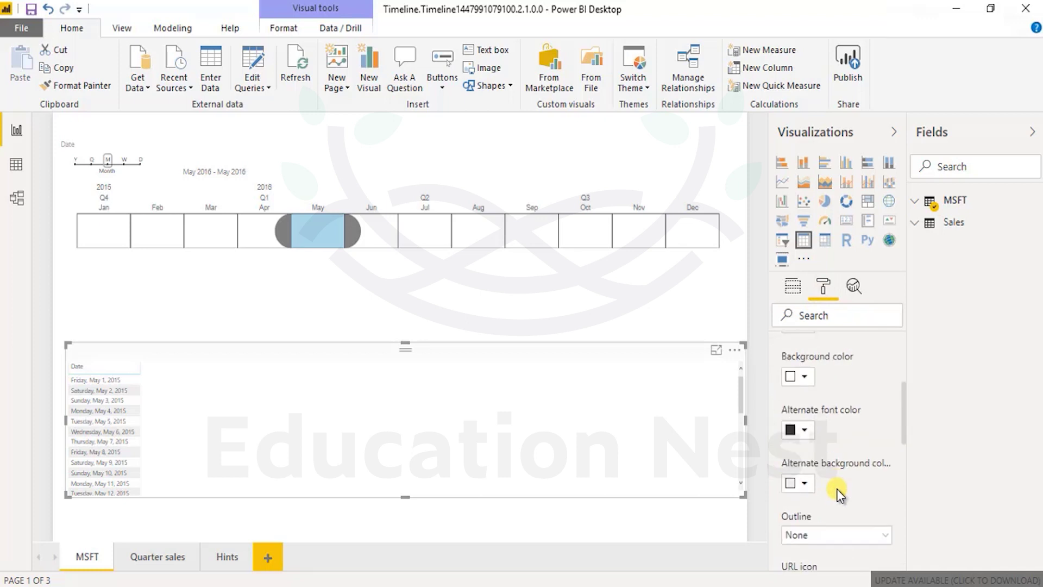
scroll(839, 485, up, 3)
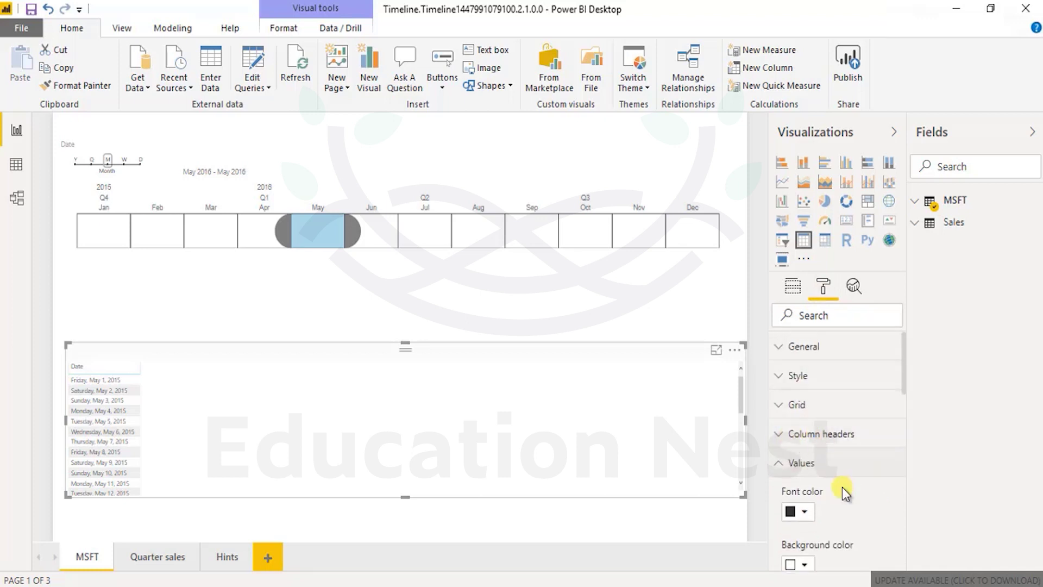
scroll(842, 486, down, 3)
scroll(851, 492, down, 3)
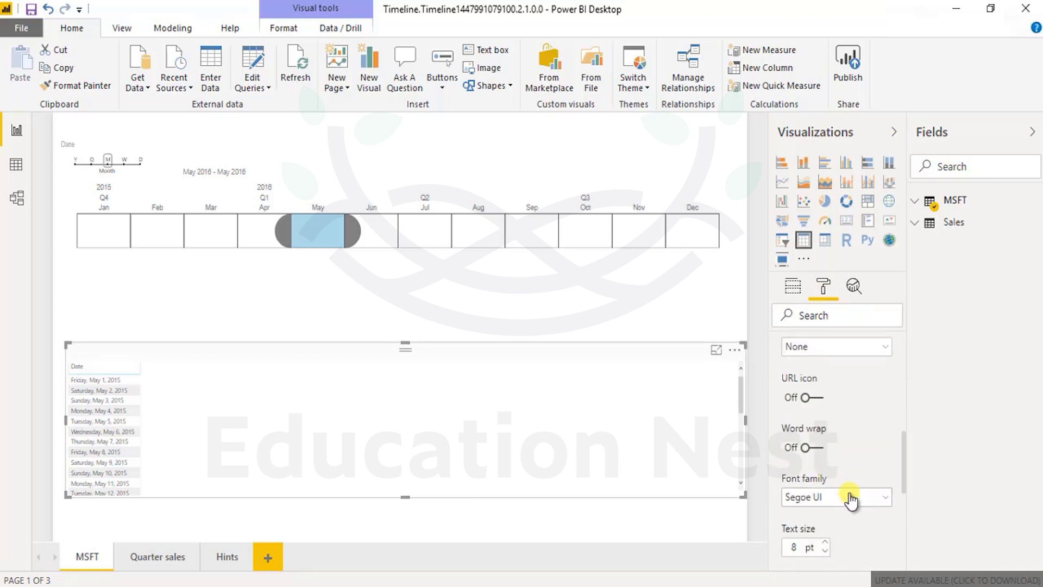
scroll(850, 472, up, 10)
click(794, 402)
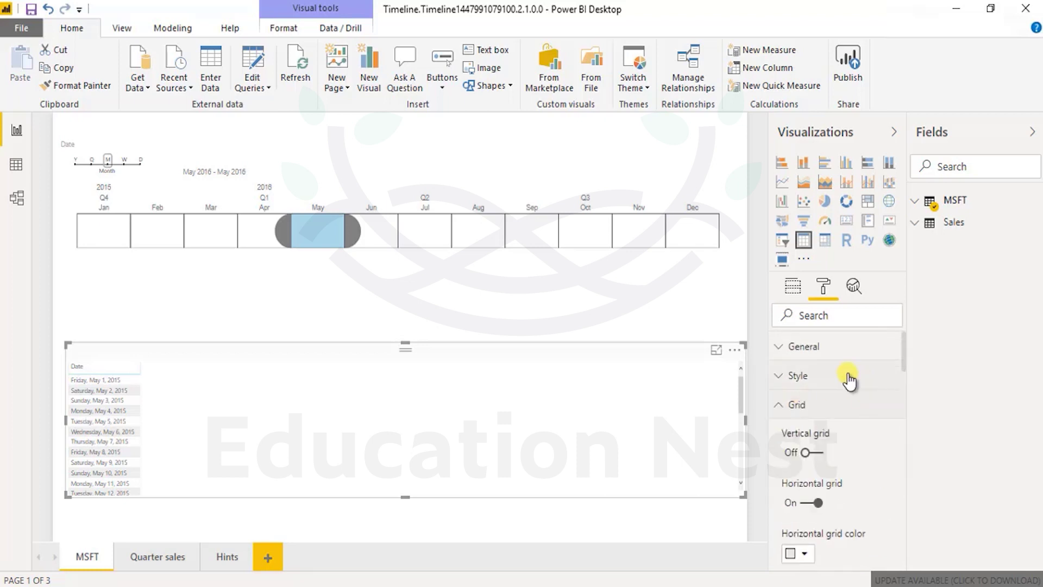
click(827, 374)
click(820, 346)
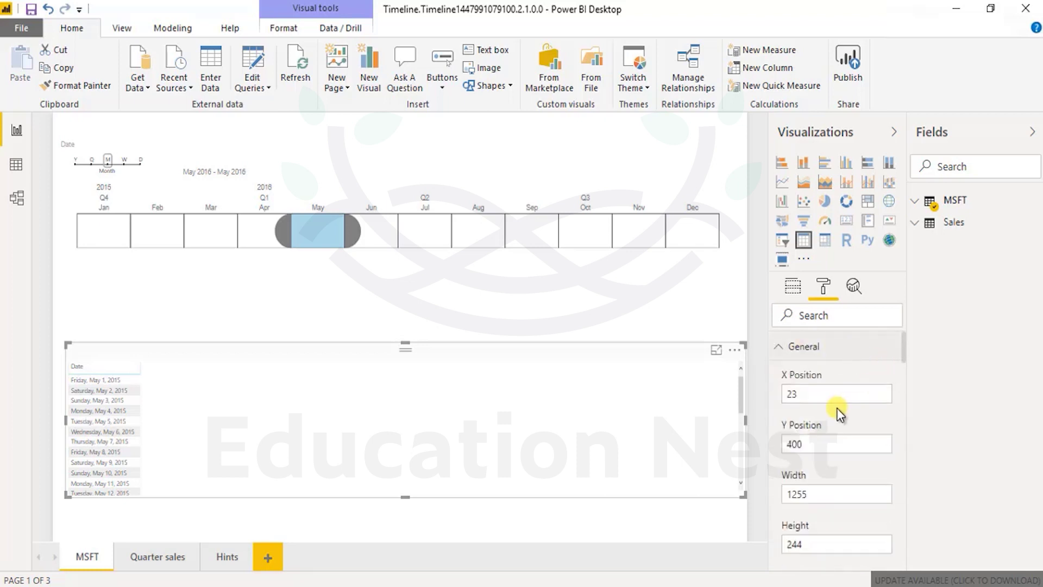
click(570, 247)
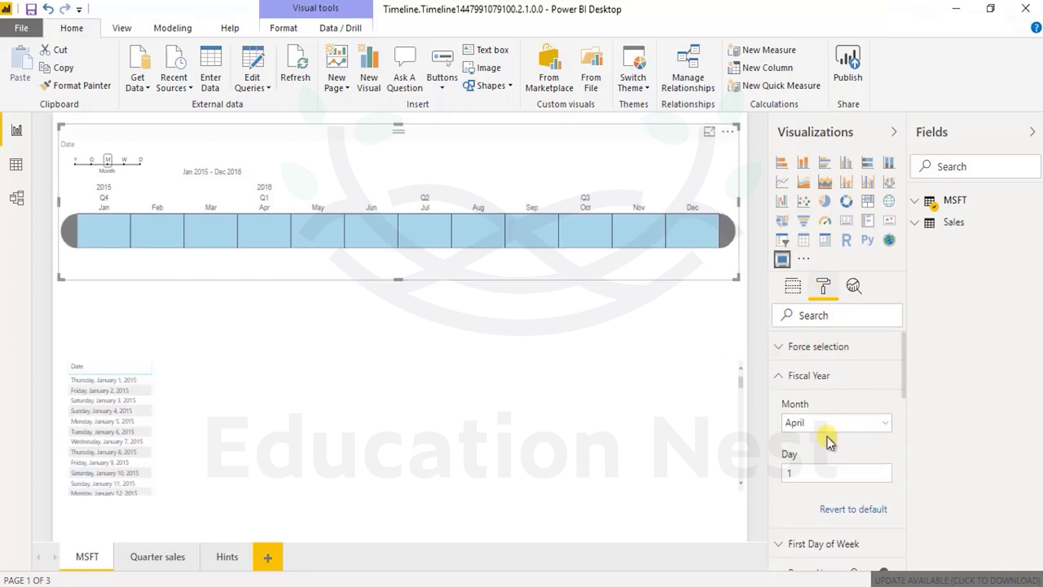
Step: Collapse Fiscal Year and set the Granularity slider color to dark red
click(789, 378)
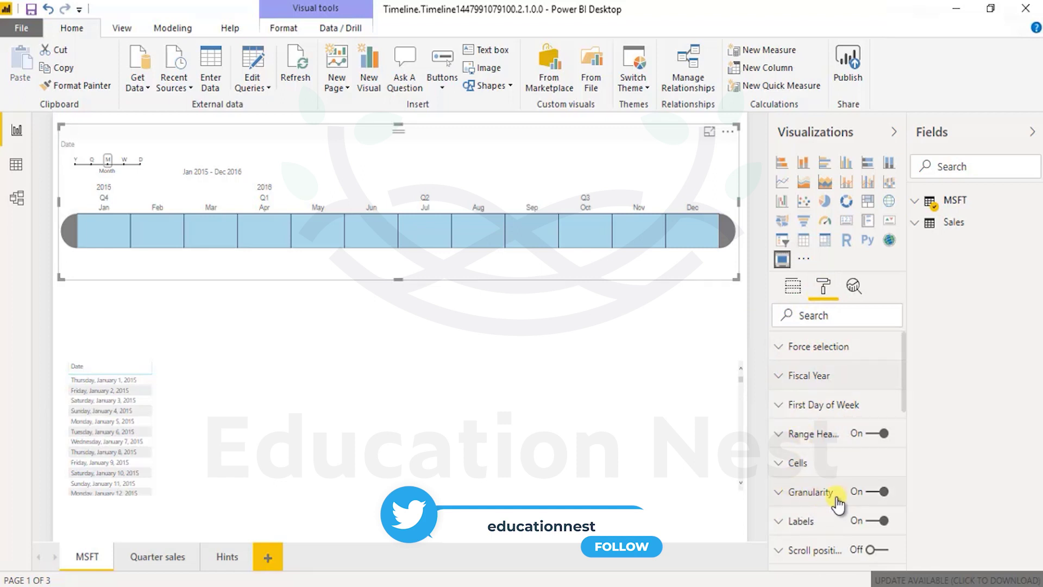
click(841, 497)
scroll(834, 501, down, 3)
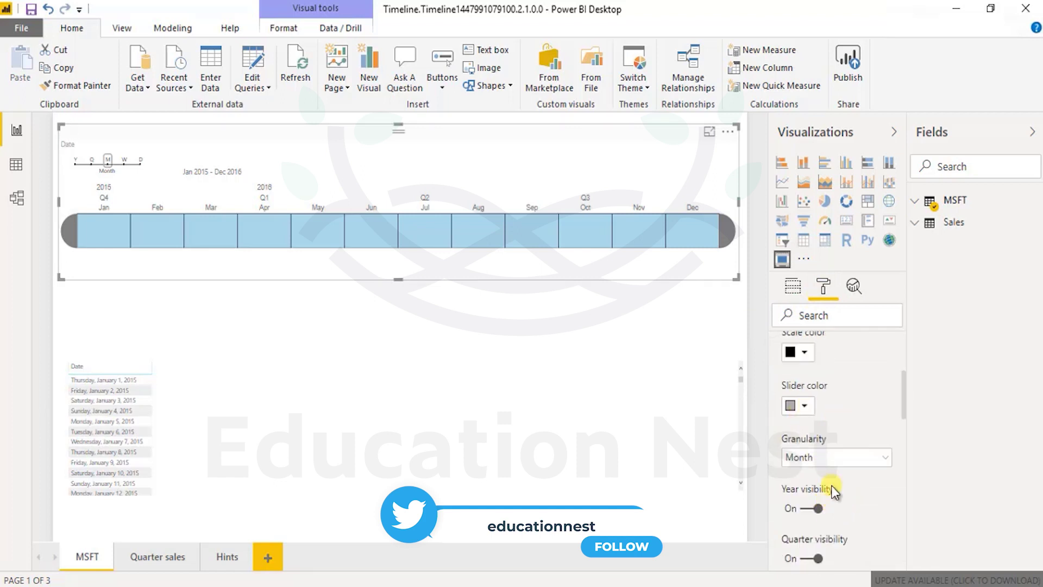
click(805, 407)
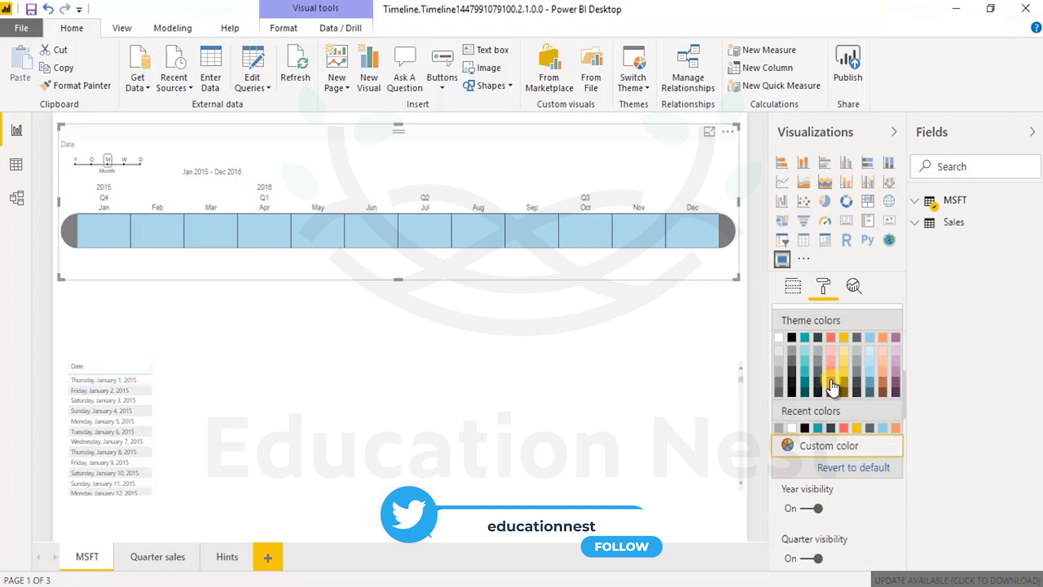
click(828, 383)
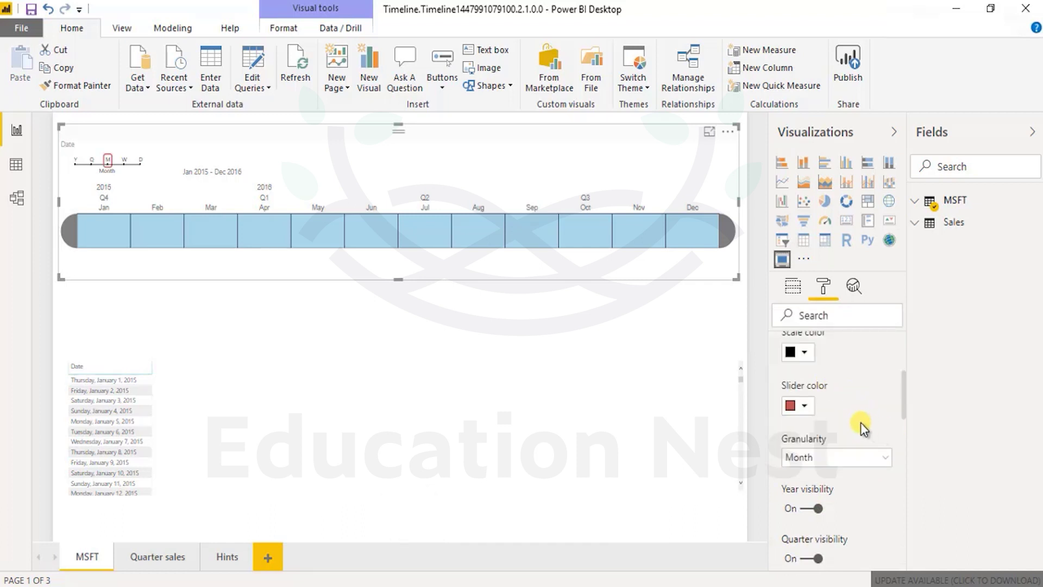
Step: Hide the Day level from the granularity slider
scroll(861, 422, up, 4)
scroll(859, 468, down, 8)
scroll(860, 424, down, 5)
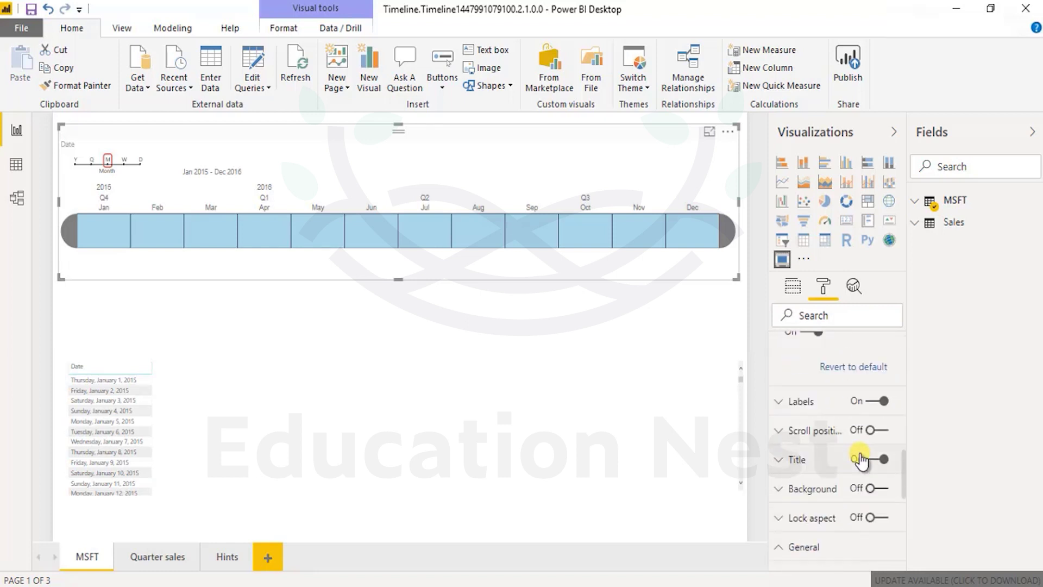
scroll(866, 397, up, 5)
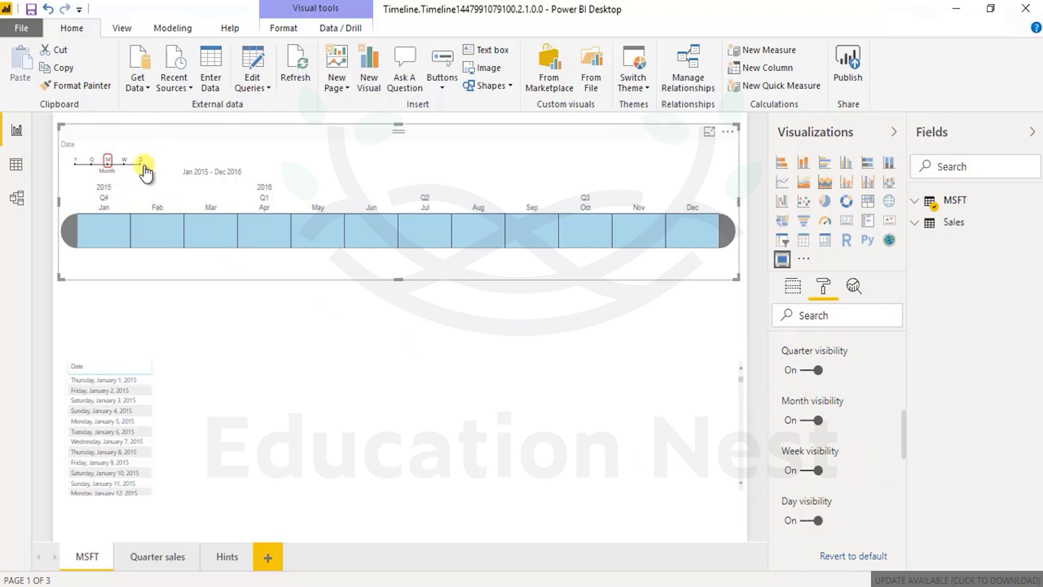
click(812, 521)
Step: Restore the Day level on the slider and expand the Labels and Title settings
click(819, 521)
scroll(870, 508, down, 1)
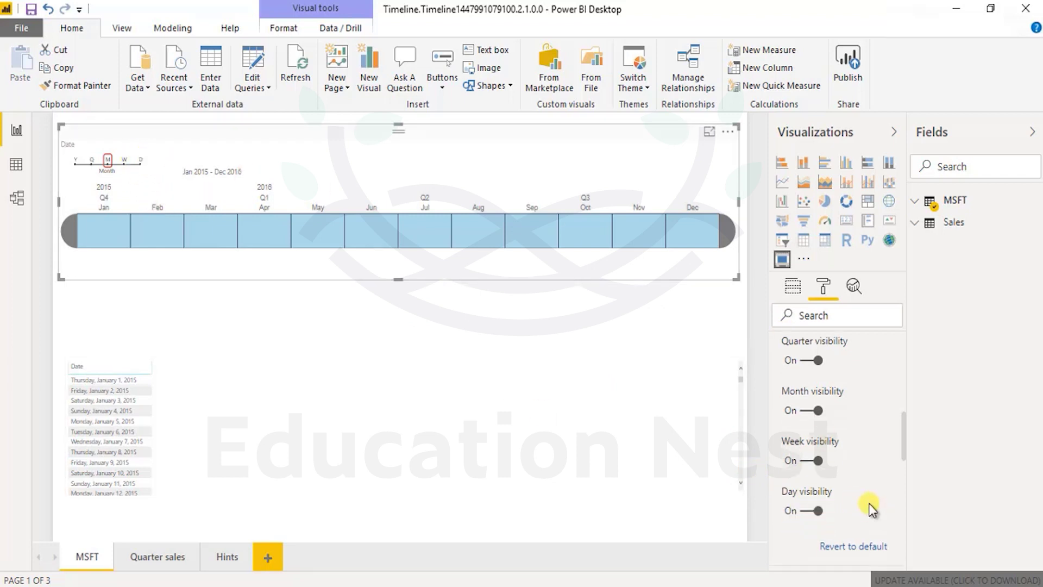
scroll(870, 505, down, 3)
click(813, 402)
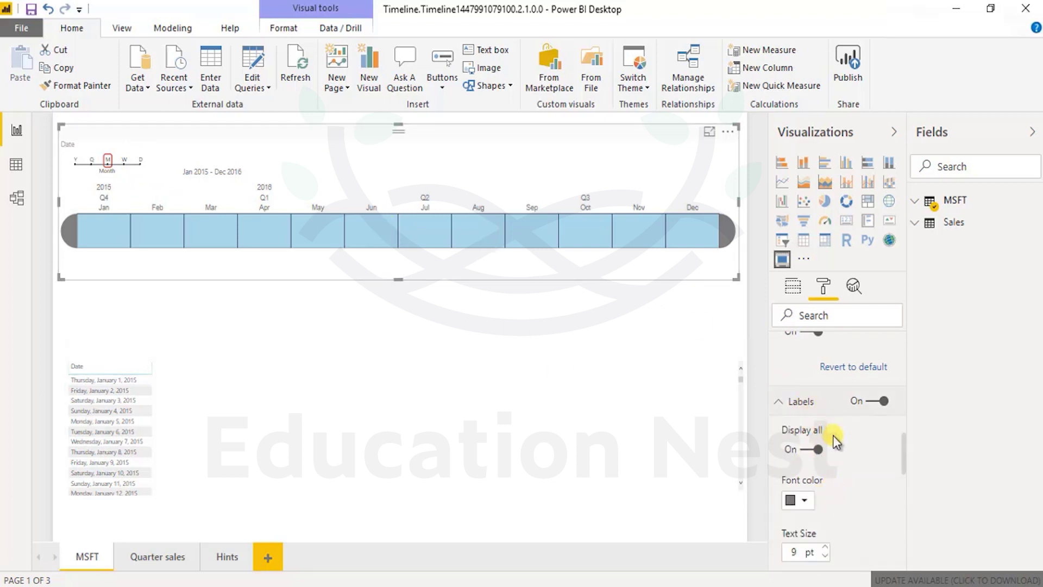
scroll(847, 446, down, 5)
scroll(856, 449, up, 3)
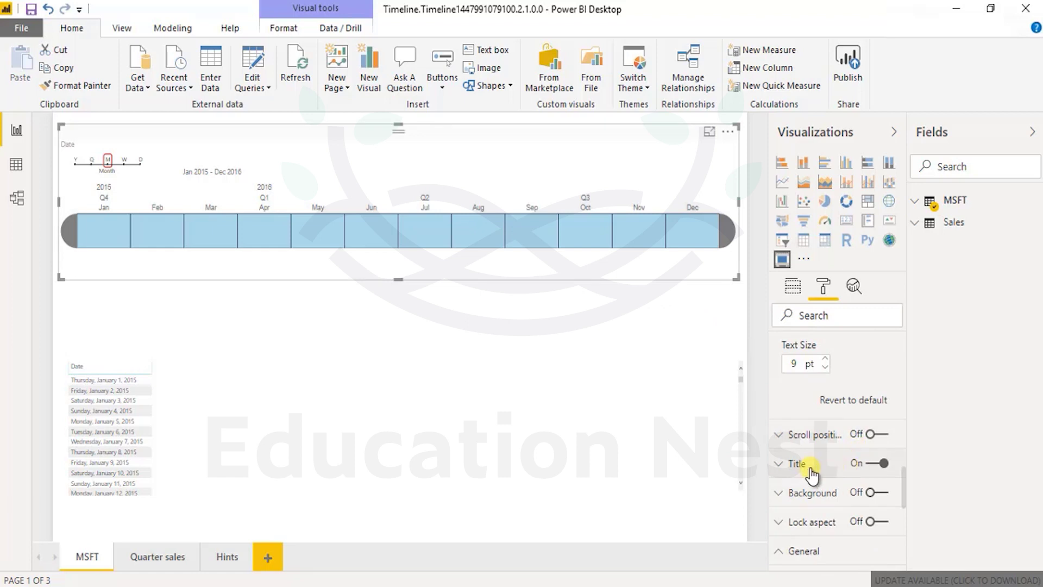
click(811, 474)
scroll(830, 489, down, 5)
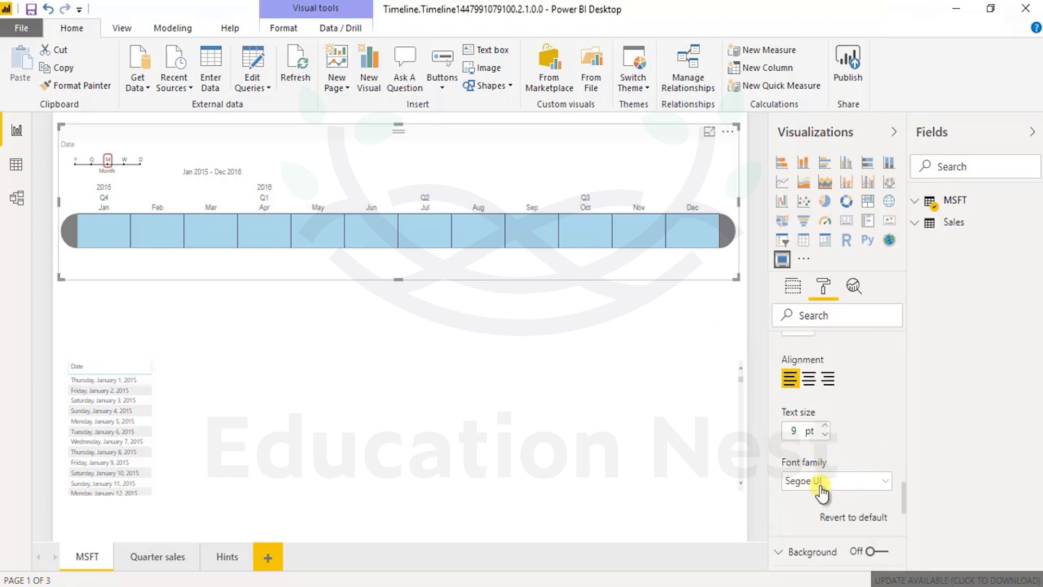
scroll(822, 484, down, 2)
scroll(820, 467, up, 3)
Step: Try a teal background on the timeline, then turn the background back off
click(848, 516)
scroll(839, 516, down, 2)
scroll(847, 489, up, 2)
click(879, 515)
click(793, 563)
click(794, 563)
click(794, 563)
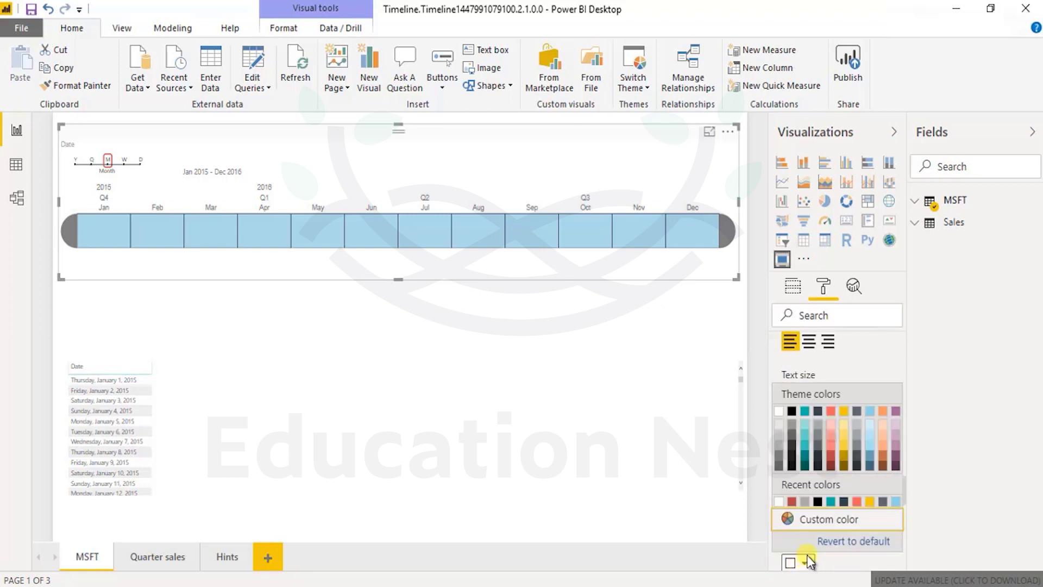
click(831, 502)
click(864, 511)
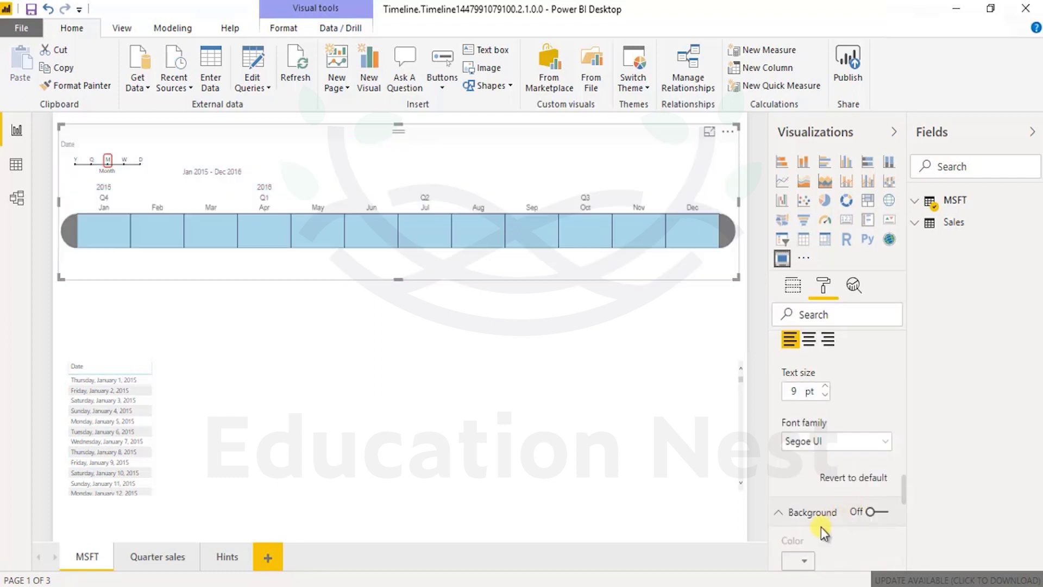
scroll(723, 421, down, 5)
scroll(833, 467, down, 1)
scroll(833, 464, down, 10)
scroll(725, 393, down, 4)
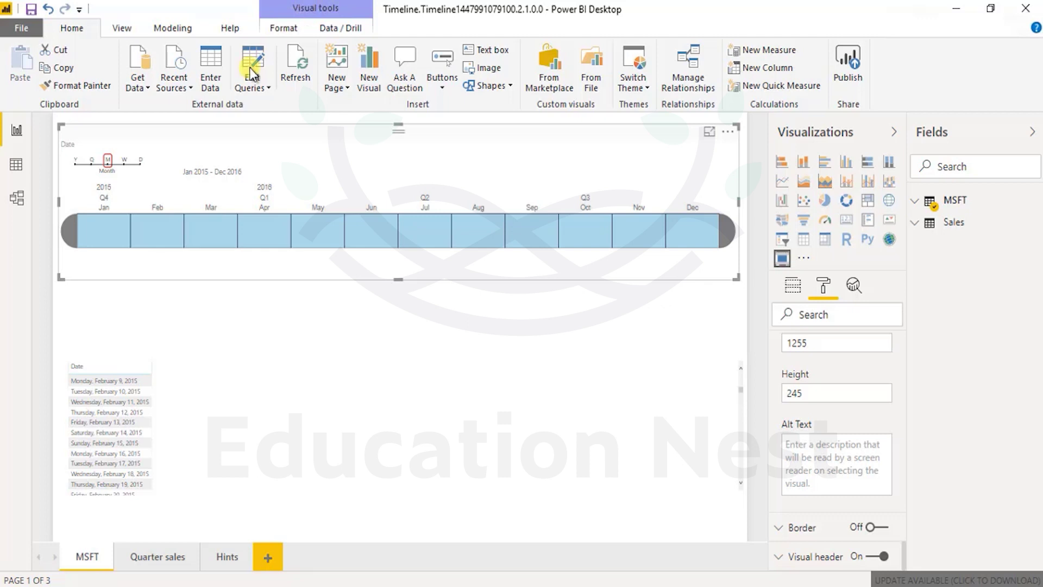
Step: In the browser, return to the store's apps listing and show only Power BI visuals
key(alt+Tab)
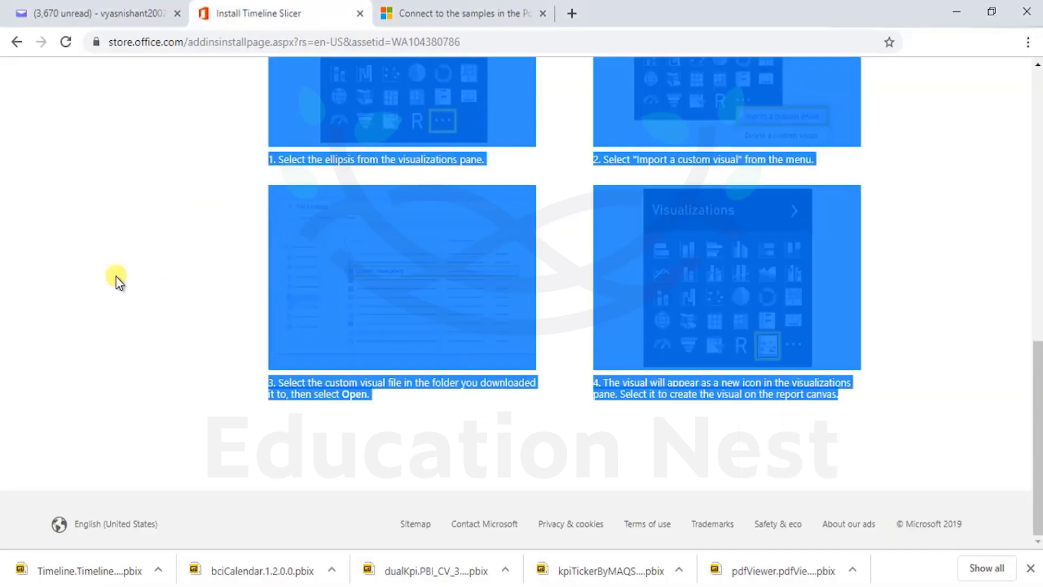
scroll(112, 275, up, 15)
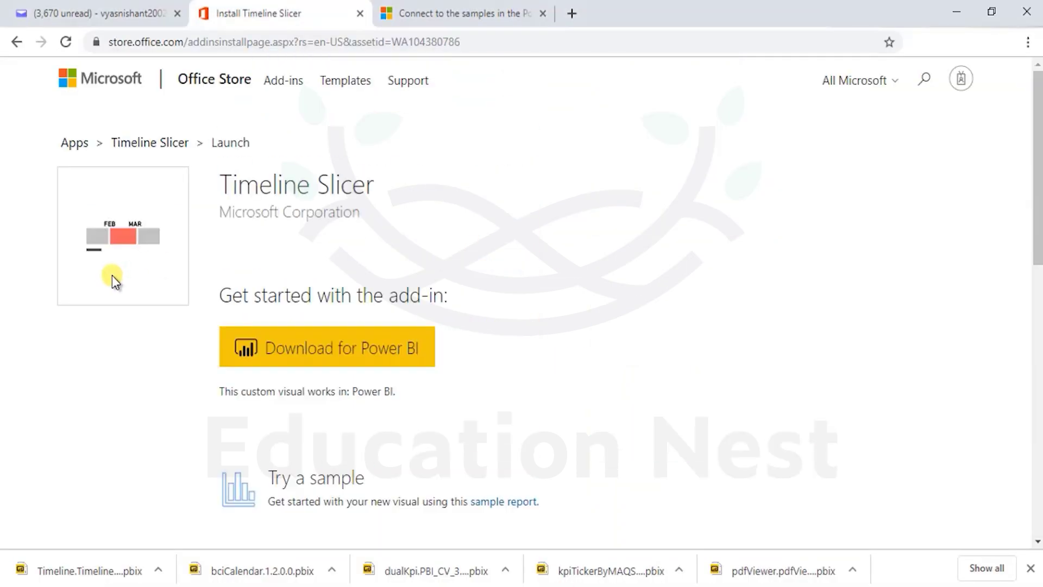
click(80, 146)
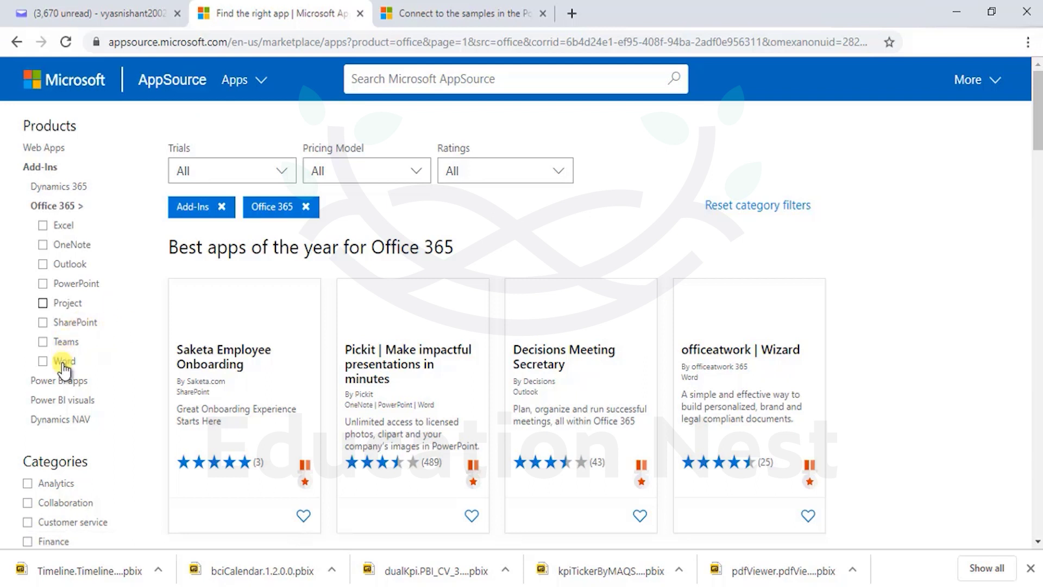
click(54, 400)
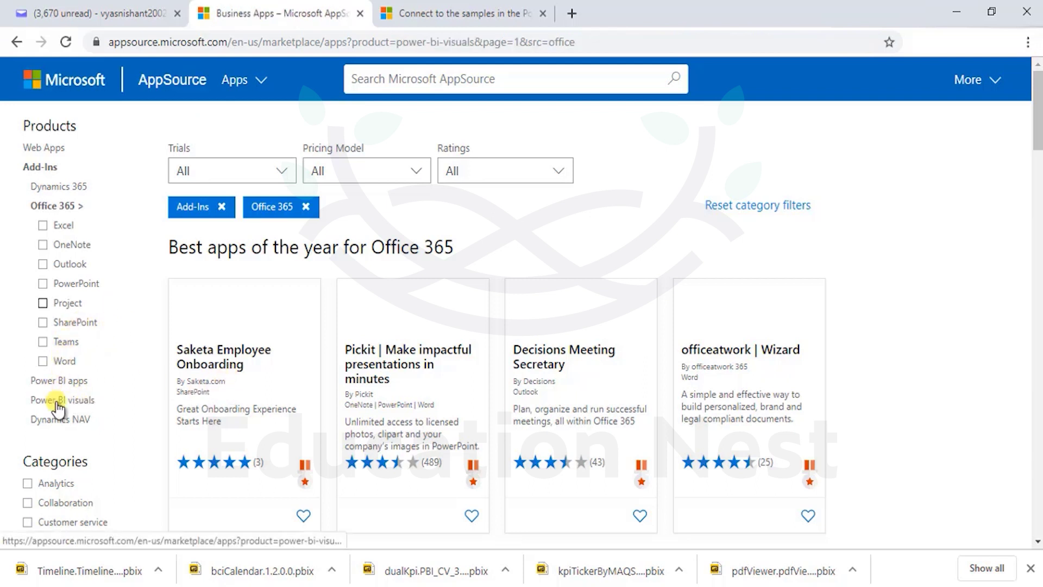
Step: Try filtering the visuals by the KPI category, then by Time
click(48, 404)
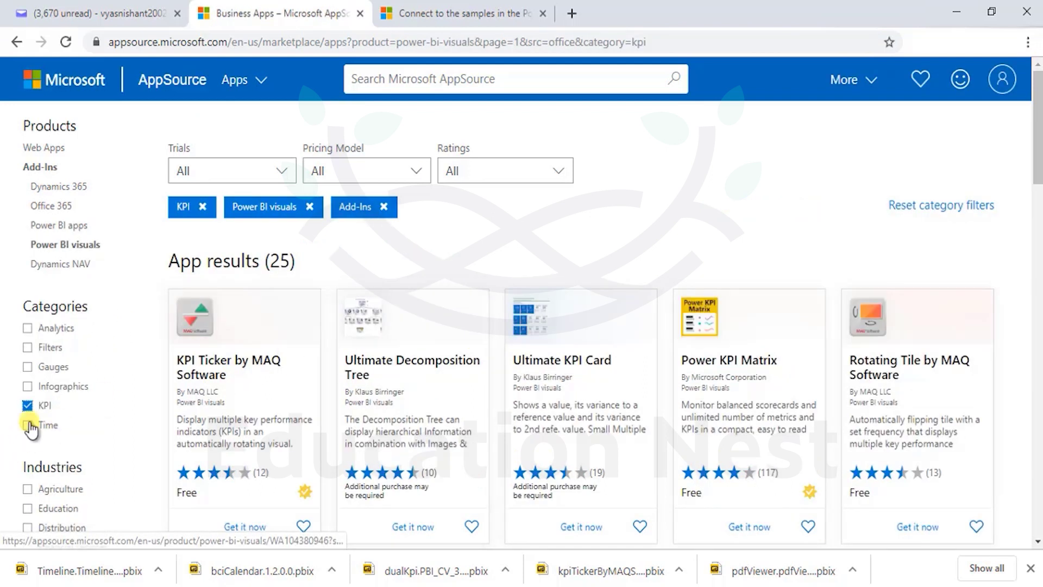
click(29, 405)
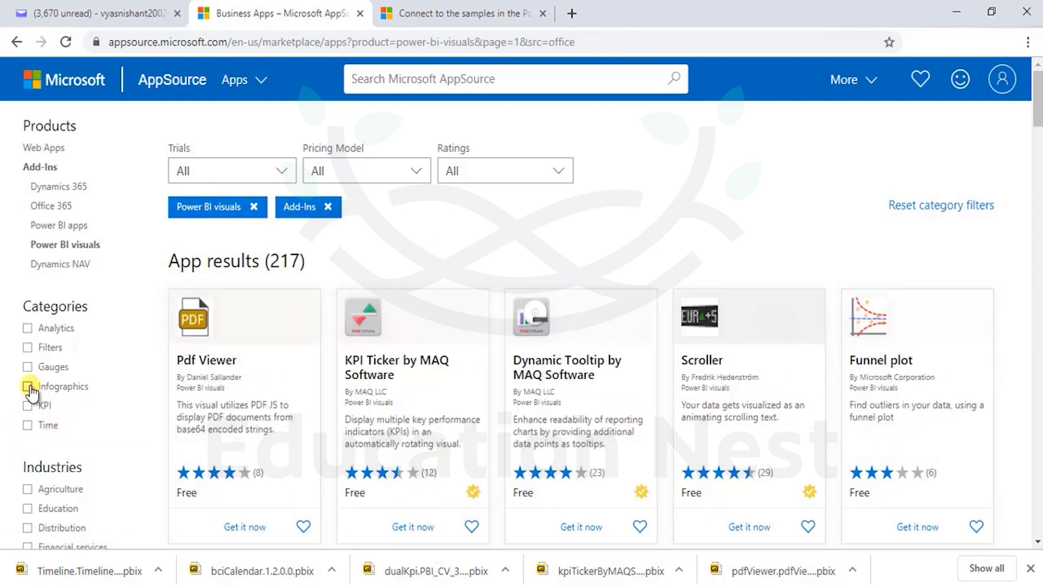
click(28, 425)
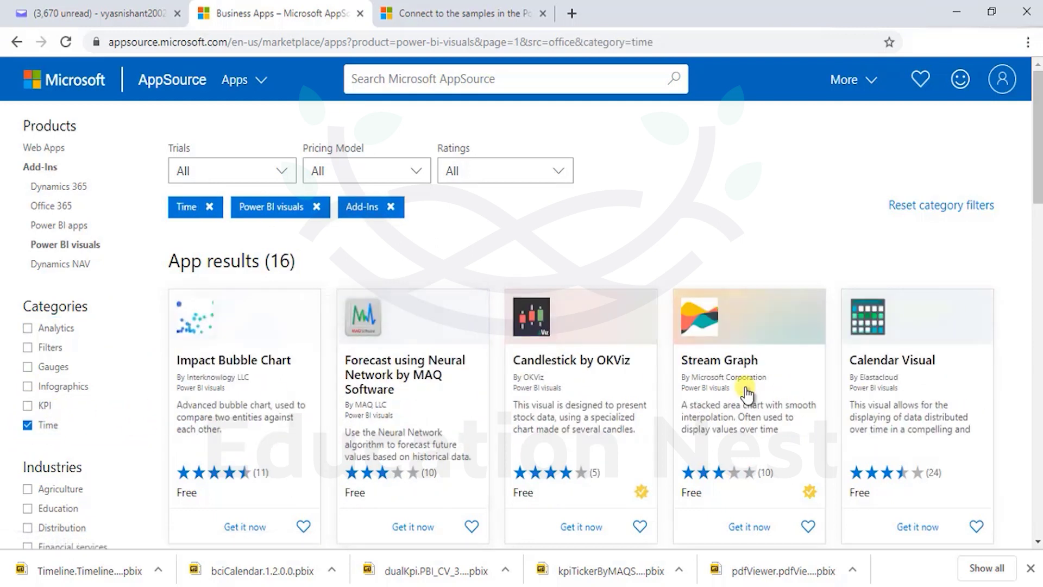
scroll(750, 401, down, 7)
scroll(326, 353, up, 7)
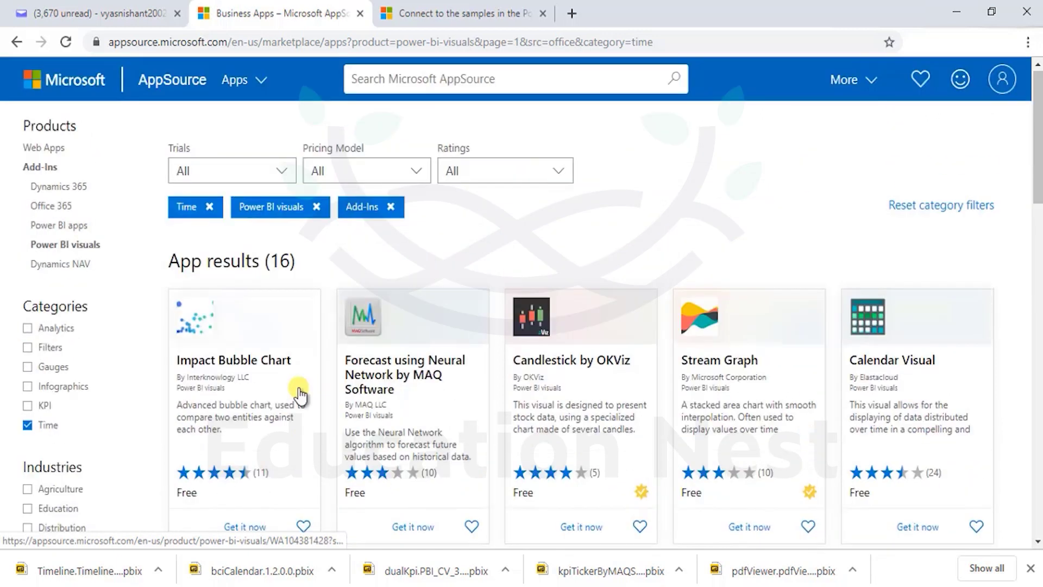
Step: Narrow the category filter to Infographics alone and browse its 26 results
click(28, 405)
click(28, 386)
click(27, 406)
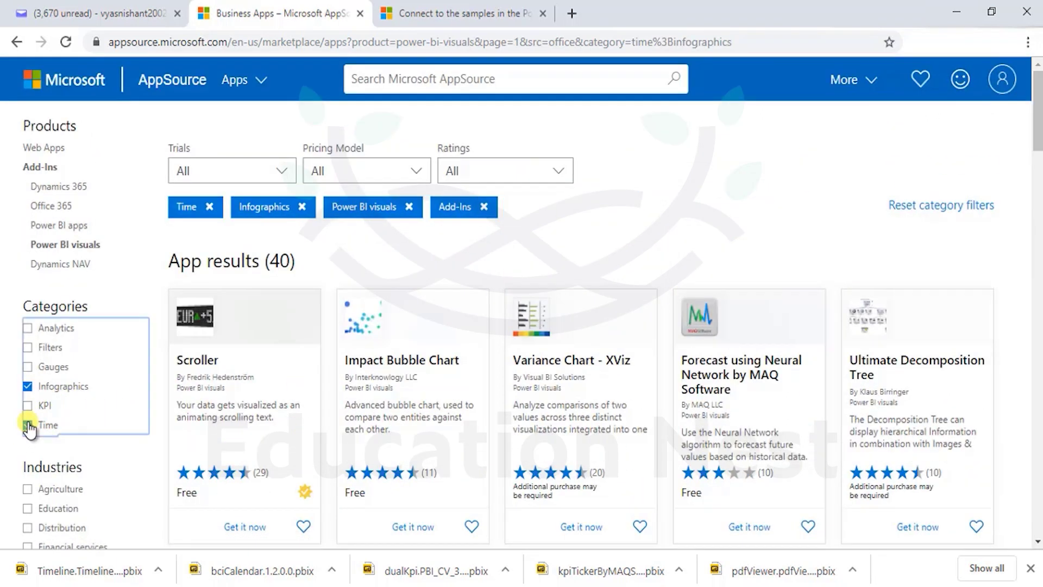
click(27, 425)
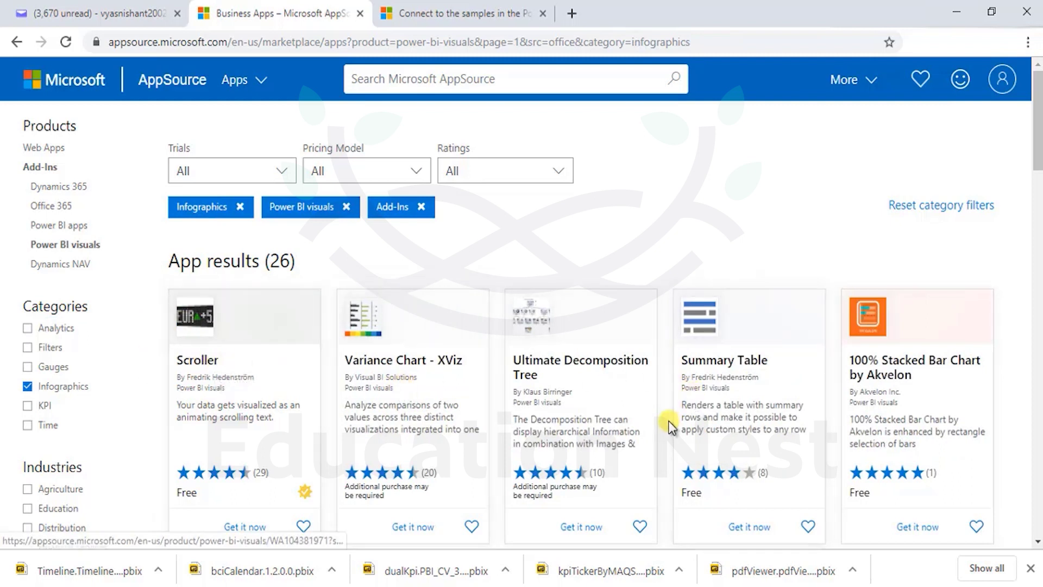
scroll(675, 415, down, 3)
scroll(671, 416, down, 3)
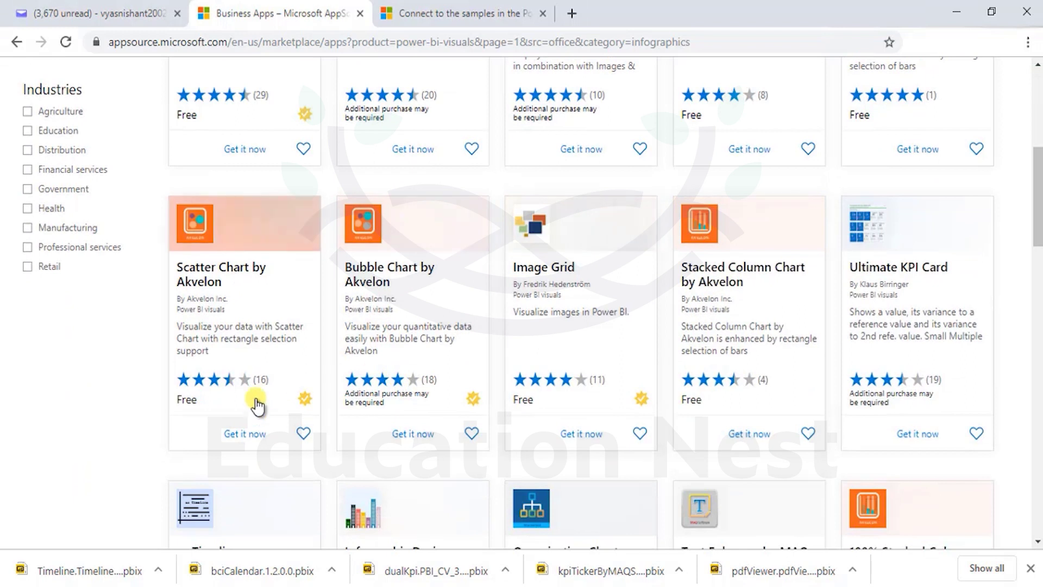
scroll(253, 411, down, 6)
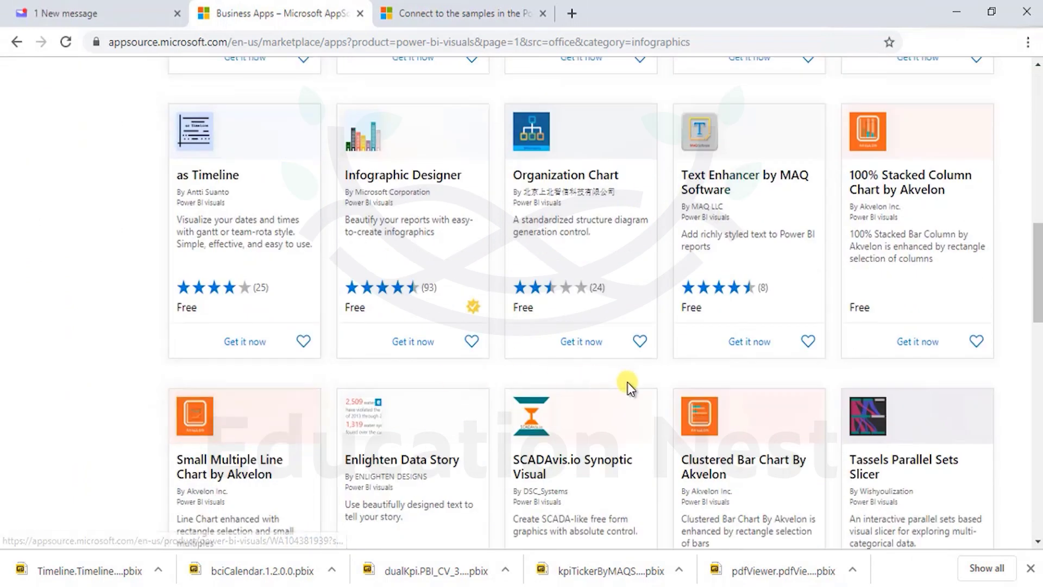
Step: Get the Organization Chart visual and accept the terms to download OrgChart.1.1.0.0.pbix
click(548, 222)
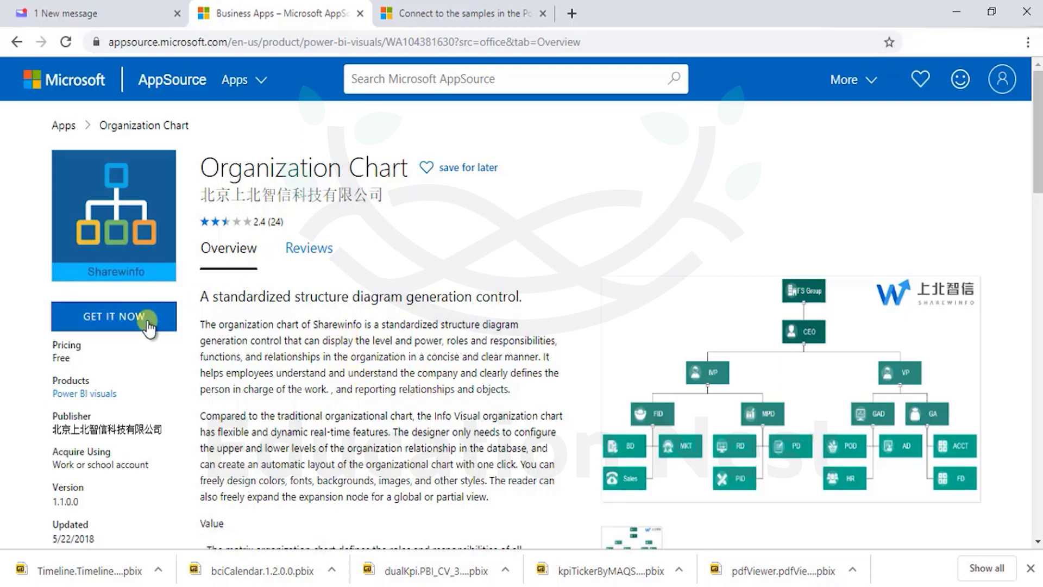
scroll(342, 433, down, 7)
scroll(330, 442, up, 7)
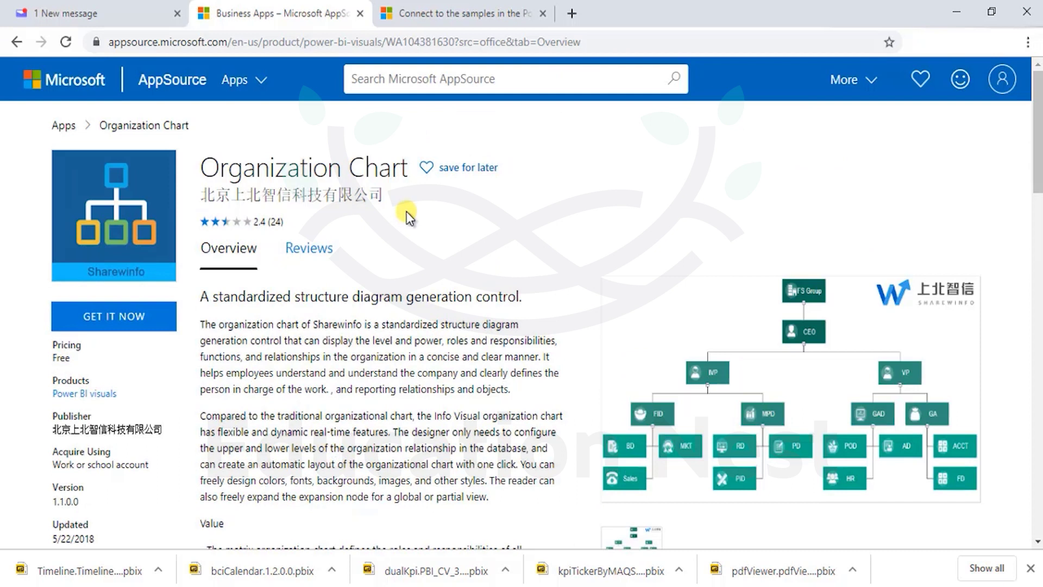
drag(387, 195, 216, 194)
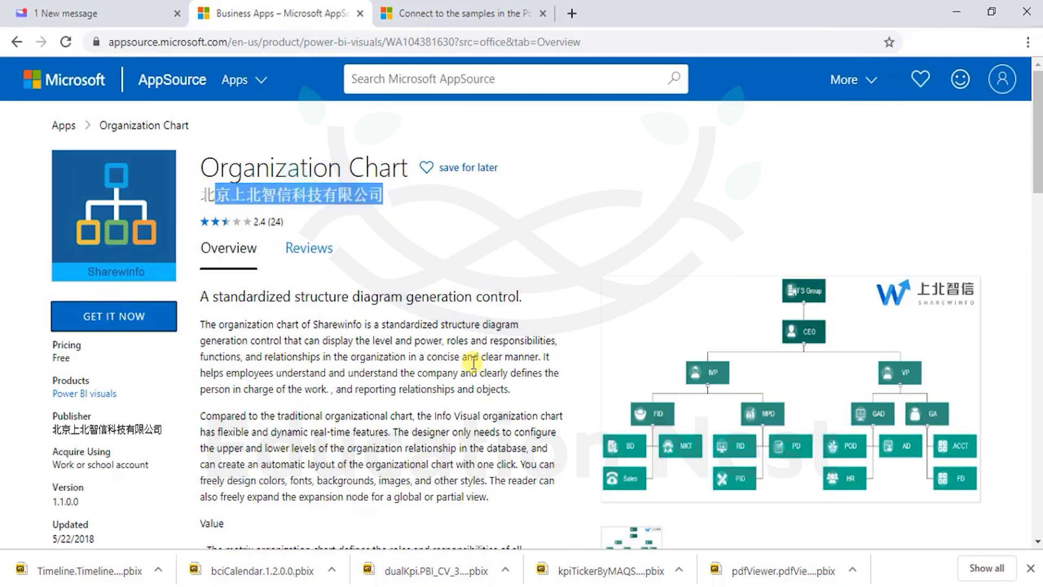
click(135, 326)
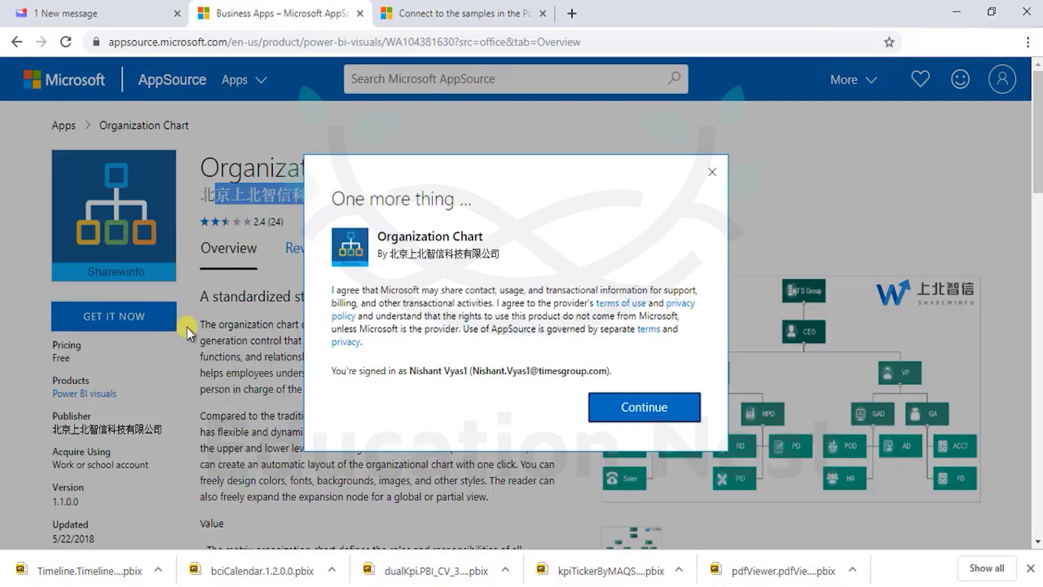
click(651, 417)
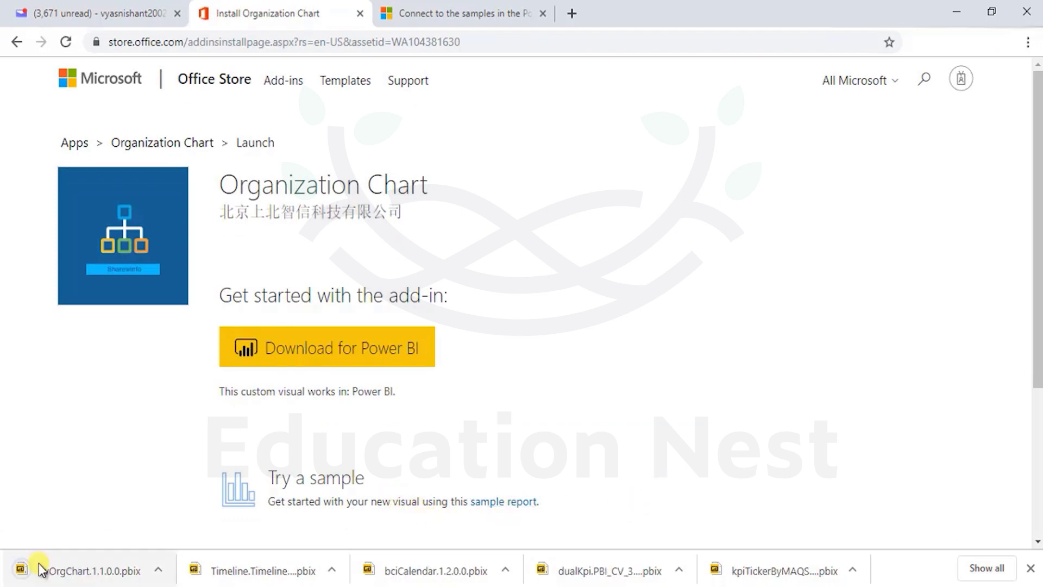
Step: Open the downloaded sample report and try the FS Group node link, declining the browser prompt
click(41, 571)
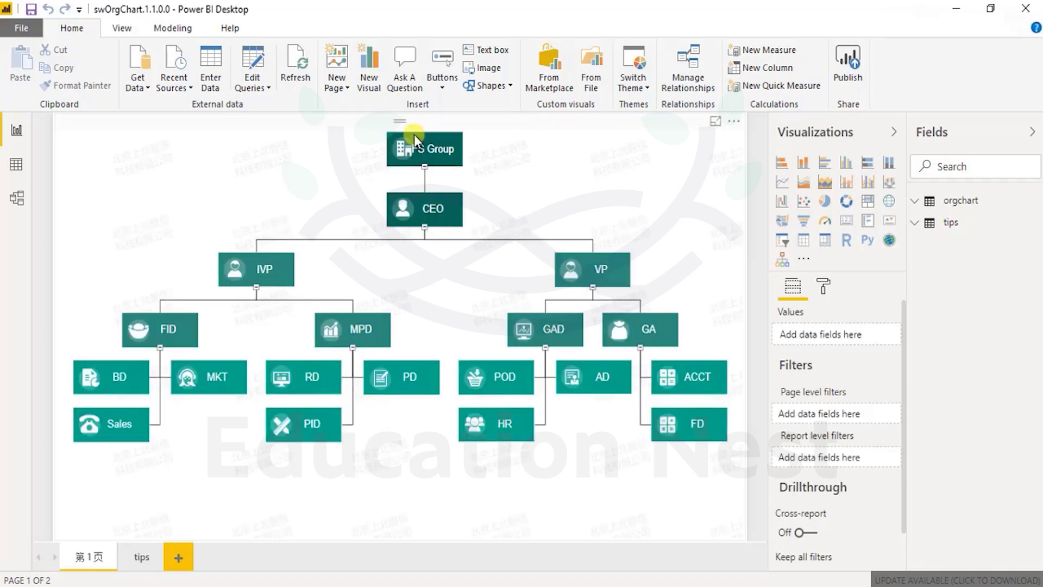
click(427, 158)
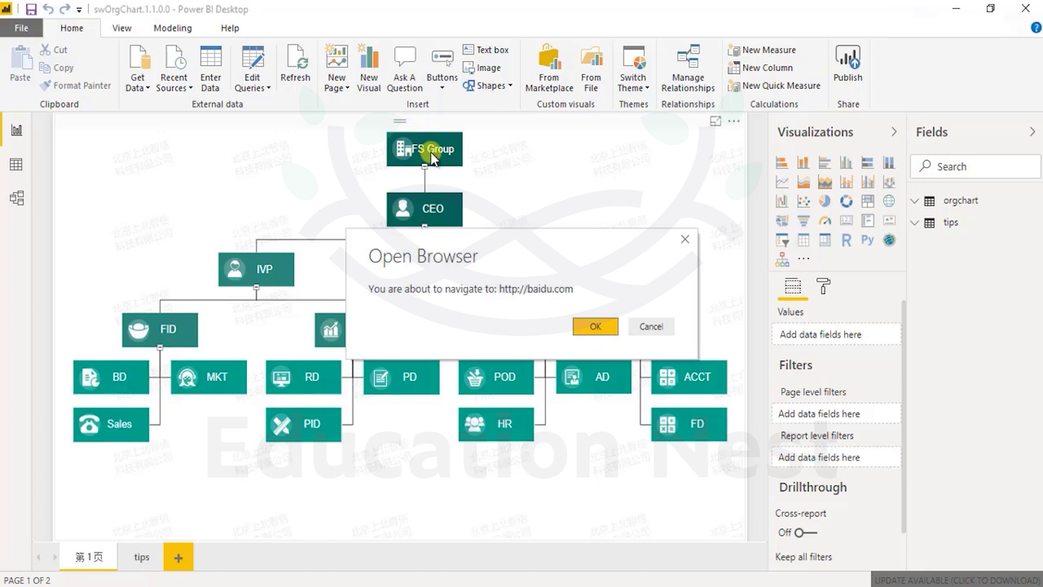
click(683, 240)
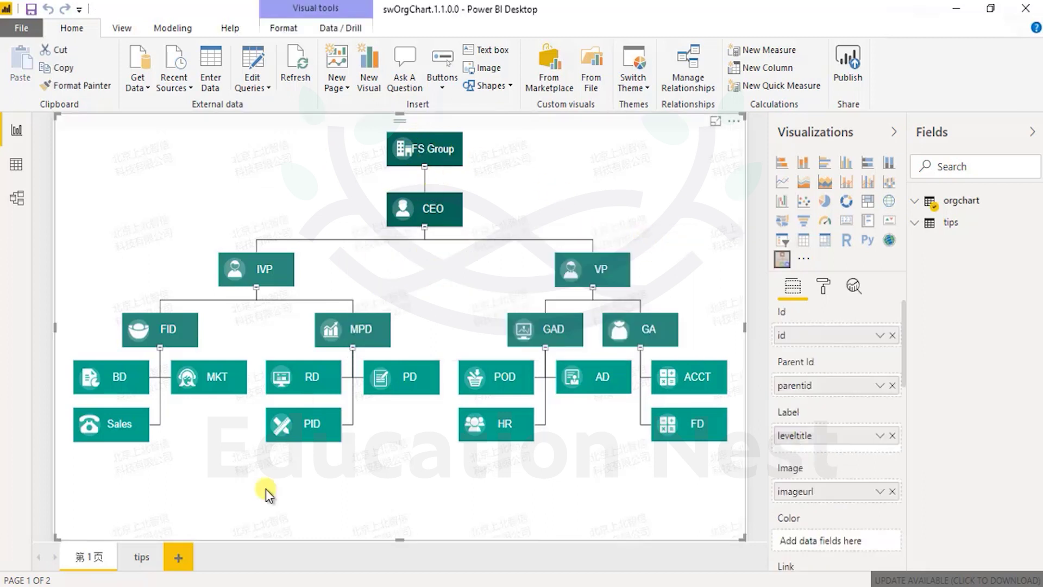
Step: Go to the tips page and switch its usage notes to Chinese and back to English
click(148, 552)
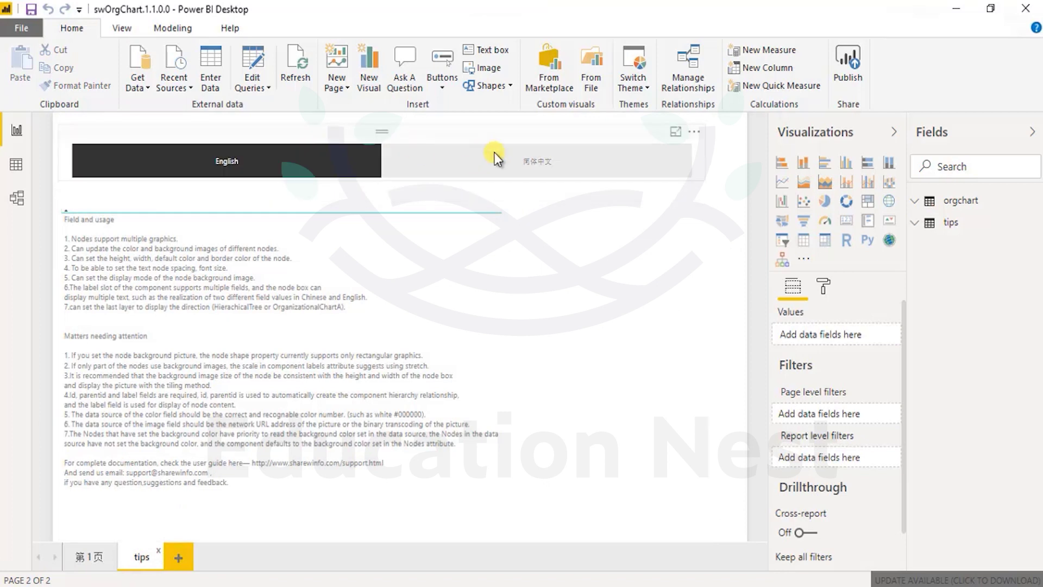
click(495, 154)
click(299, 167)
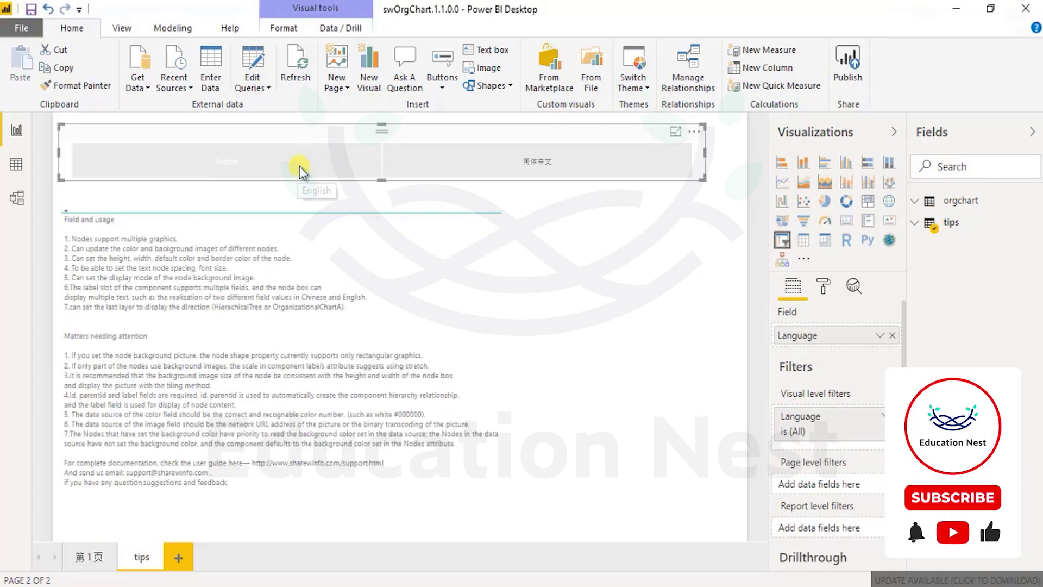
mouse_move(103, 233)
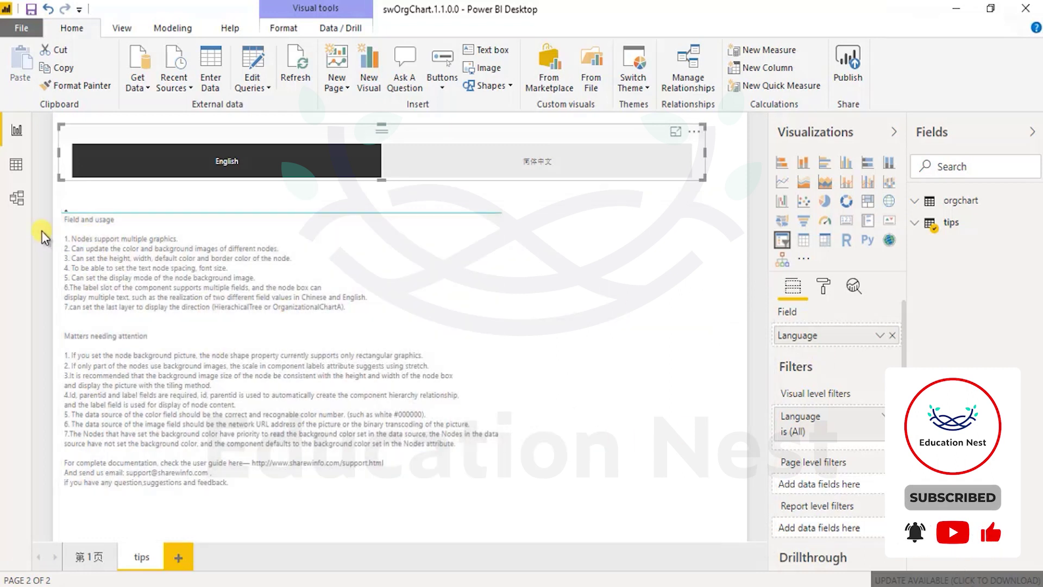
Step: Inspect the orgchart table's 19 rows in Data view after a quick look at the report page
click(16, 164)
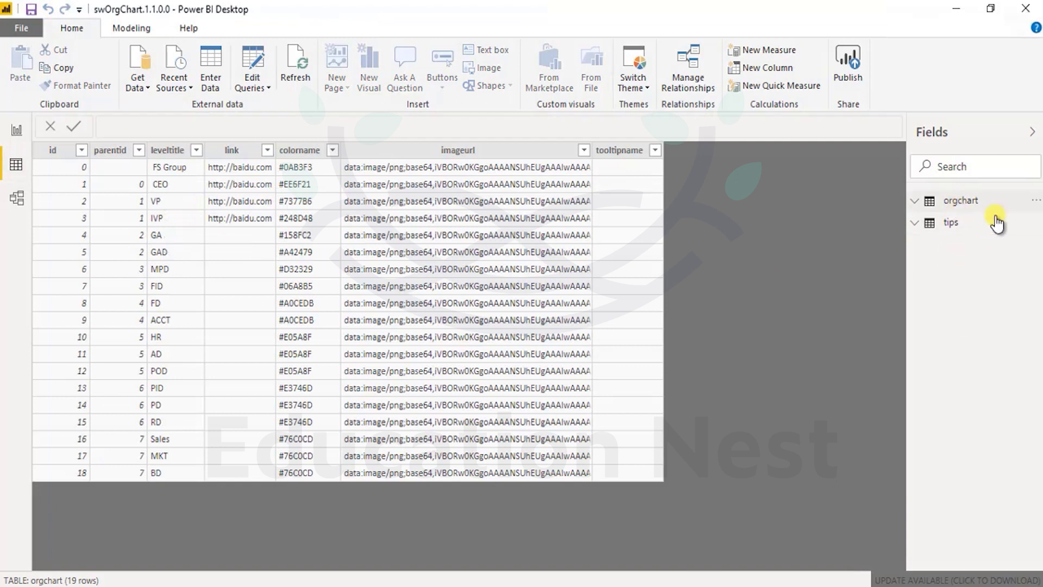
click(972, 201)
click(951, 202)
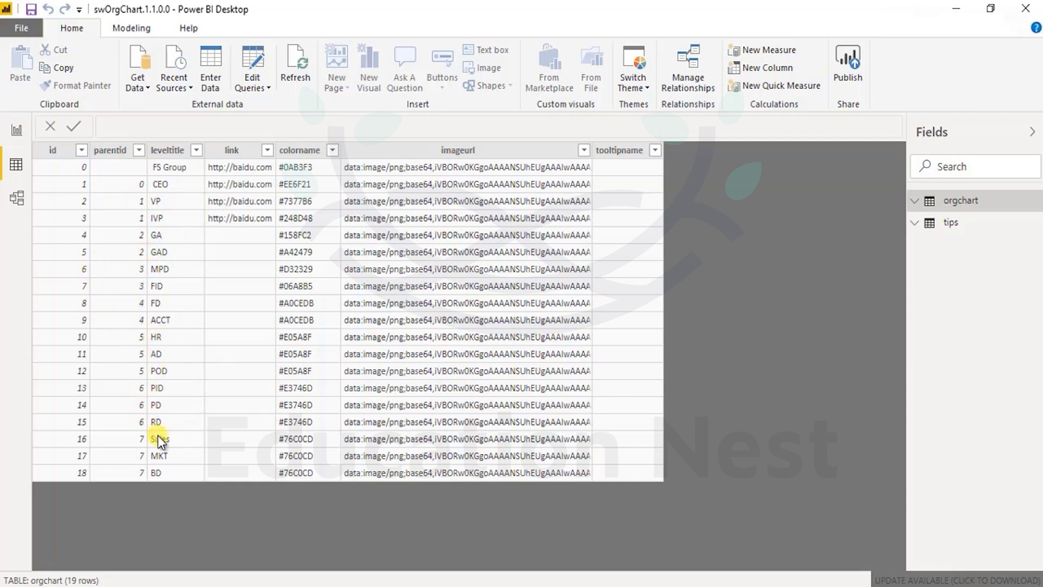
click(16, 131)
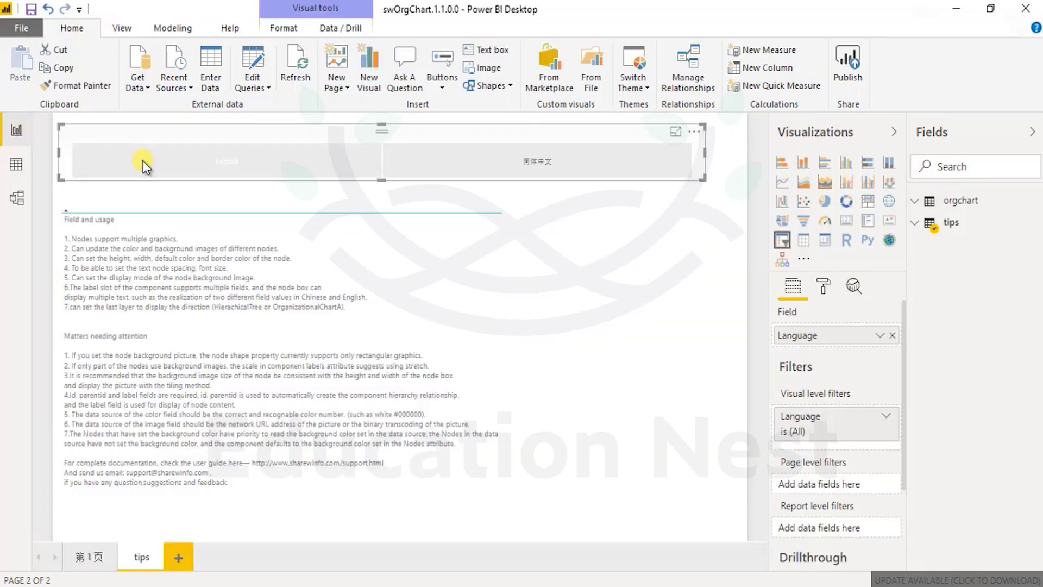
click(81, 556)
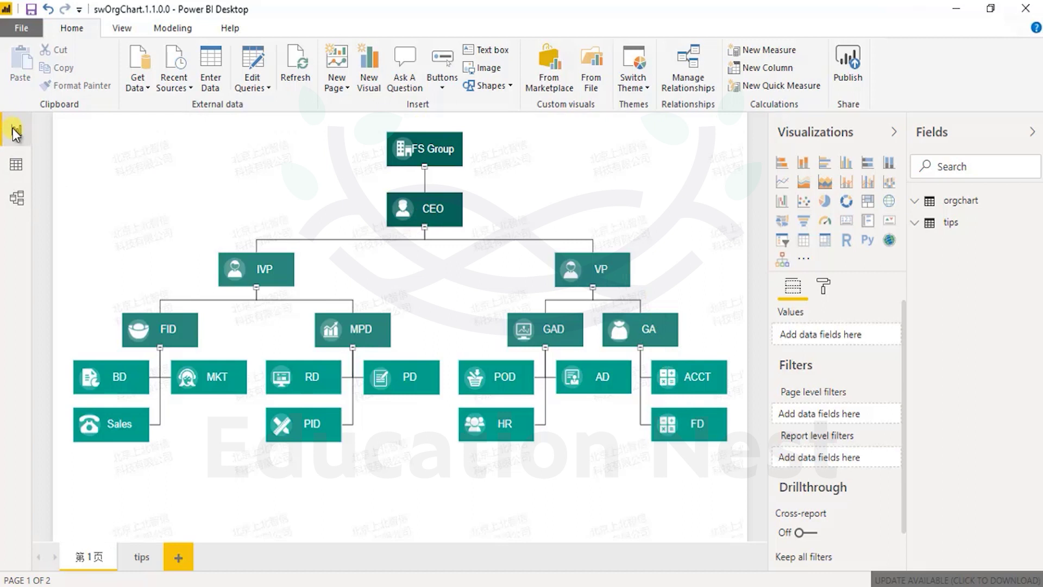
click(16, 171)
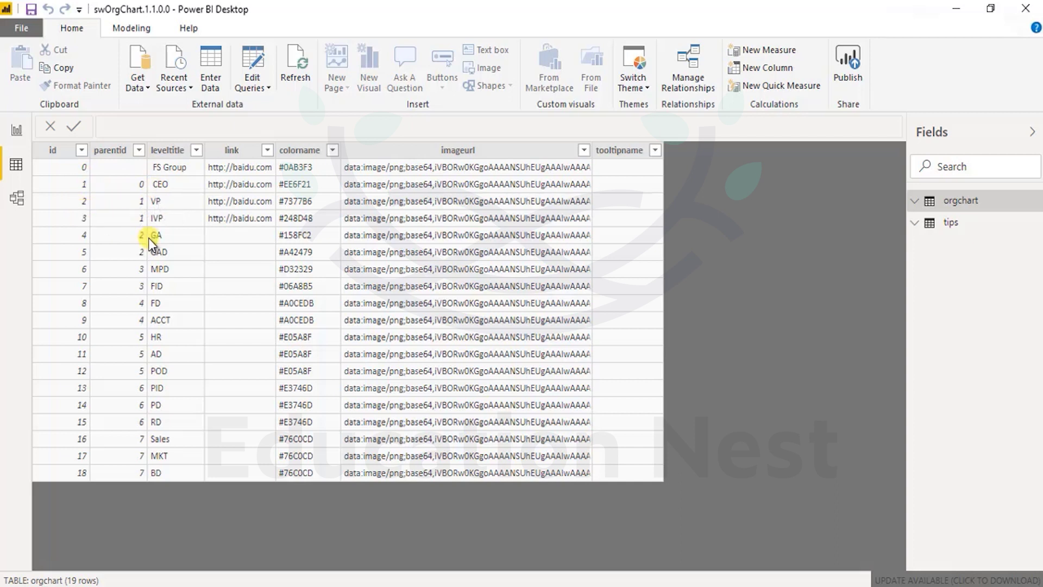
Step: Alternate between the org chart report and its orgchart data table to compare them
click(16, 132)
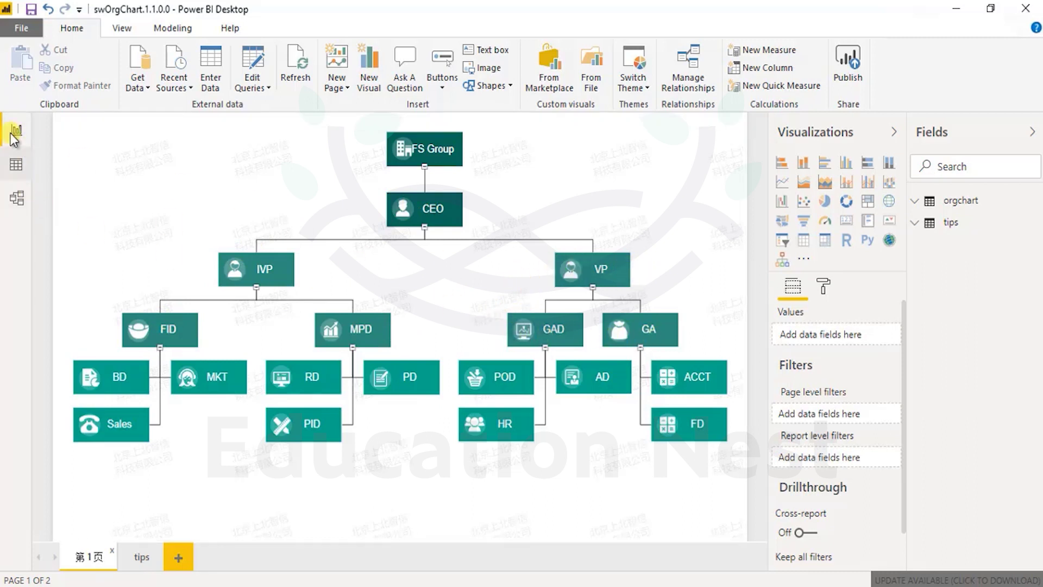
click(15, 164)
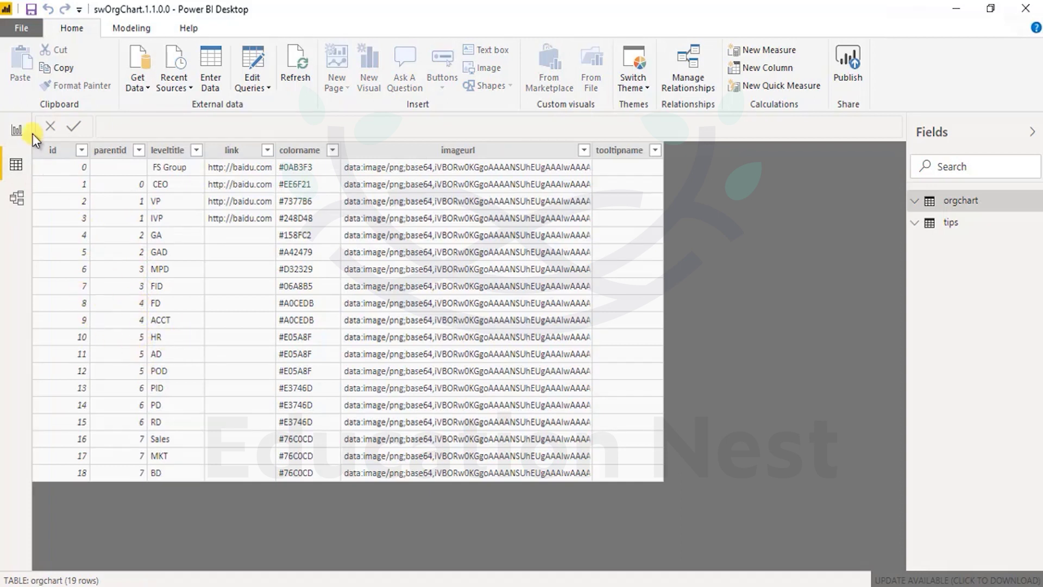
click(16, 129)
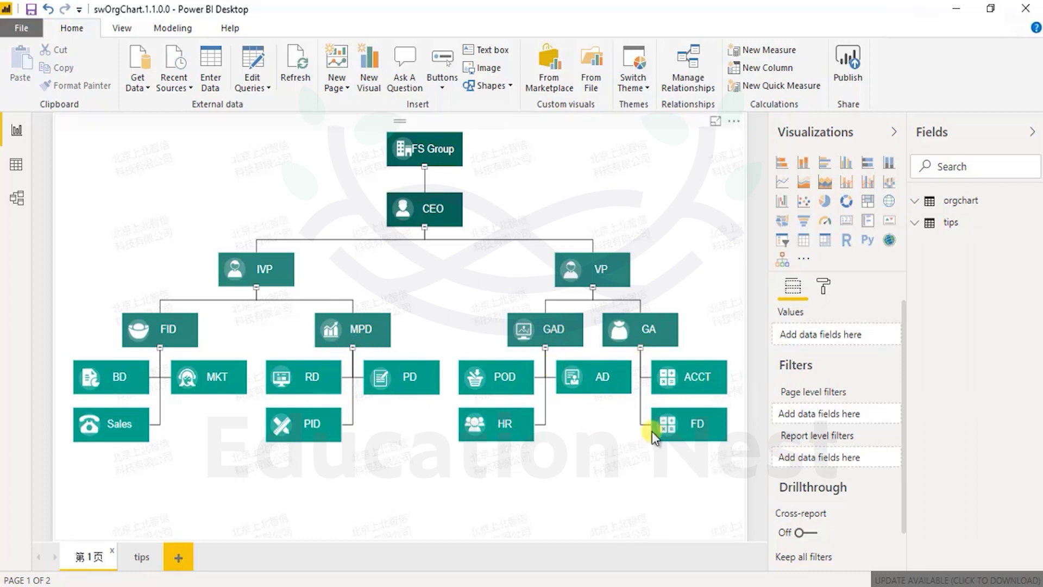
click(15, 162)
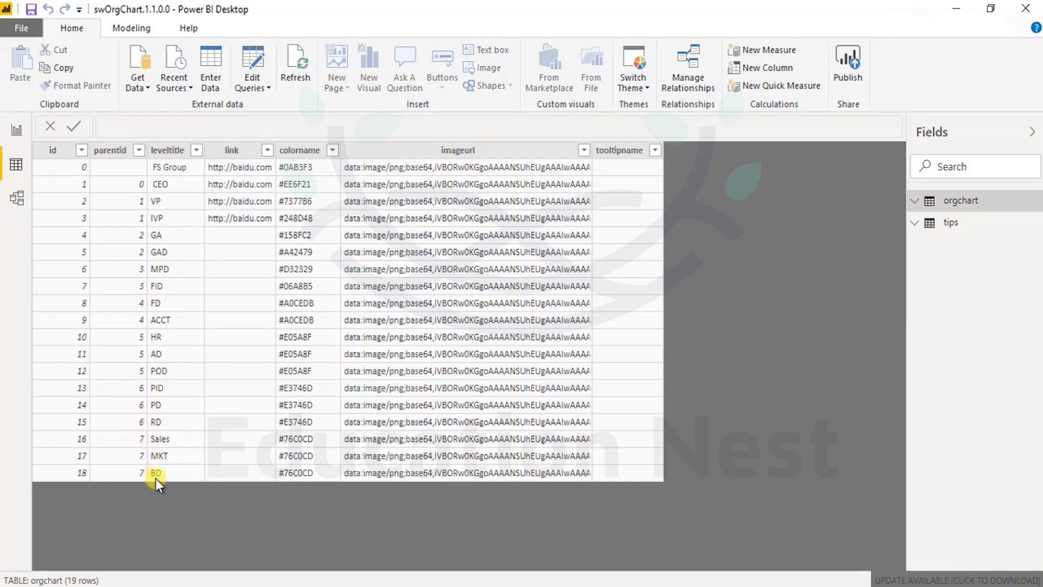
click(13, 132)
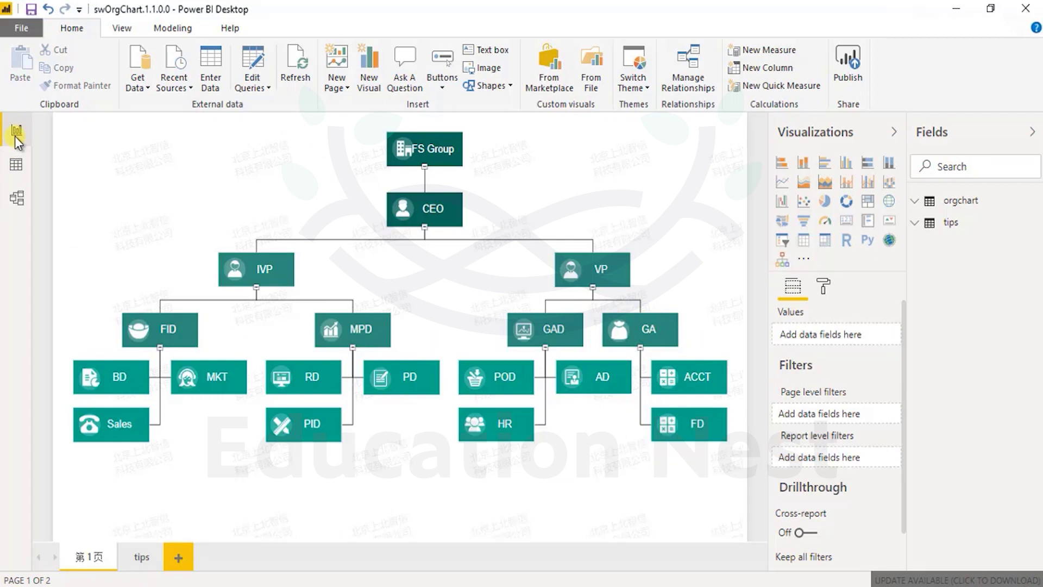
click(16, 164)
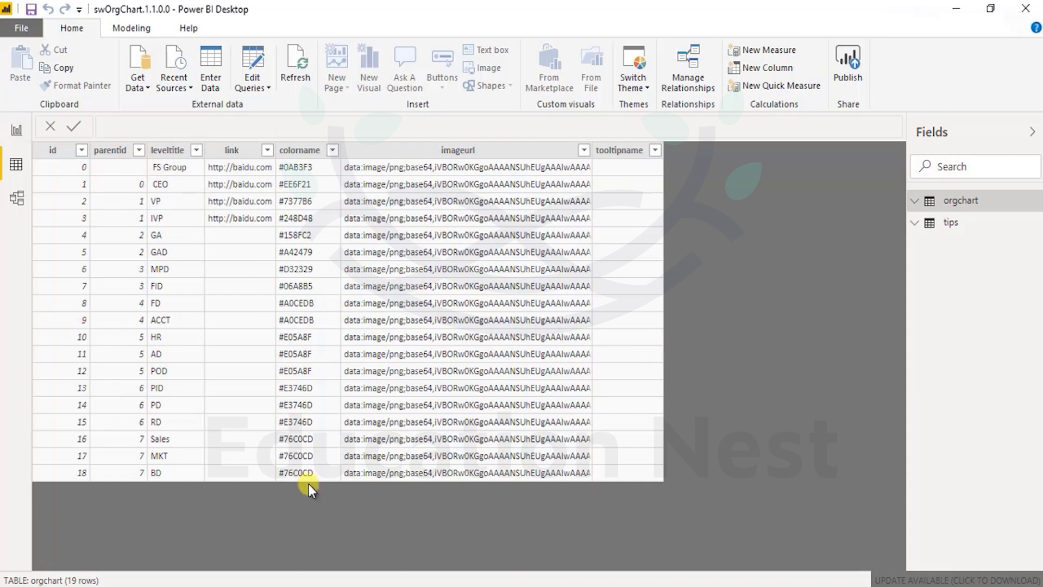
click(16, 129)
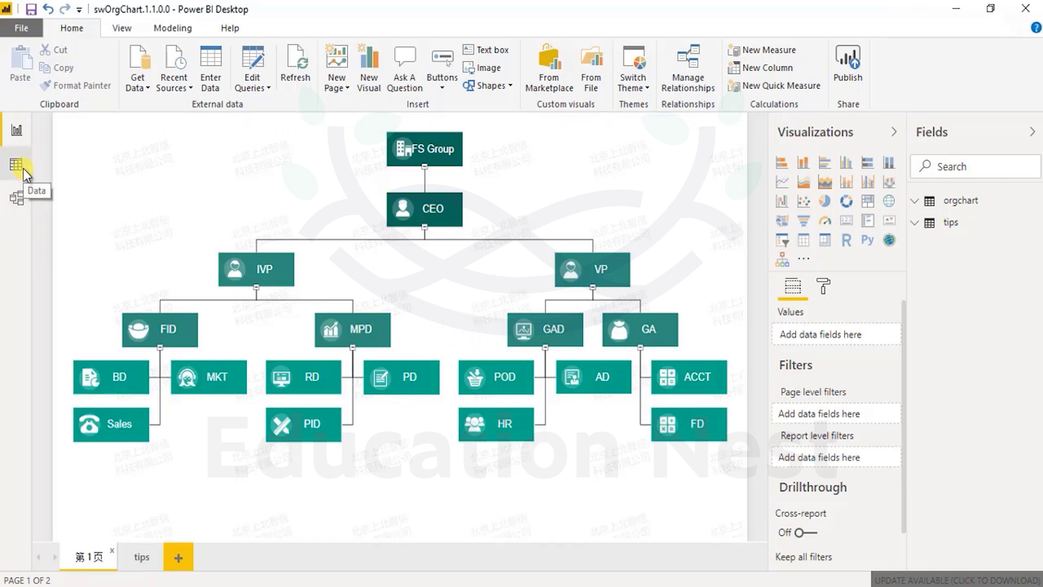
Step: Glance at the tips page, then return to page 第1页 showing the organization chart
click(133, 558)
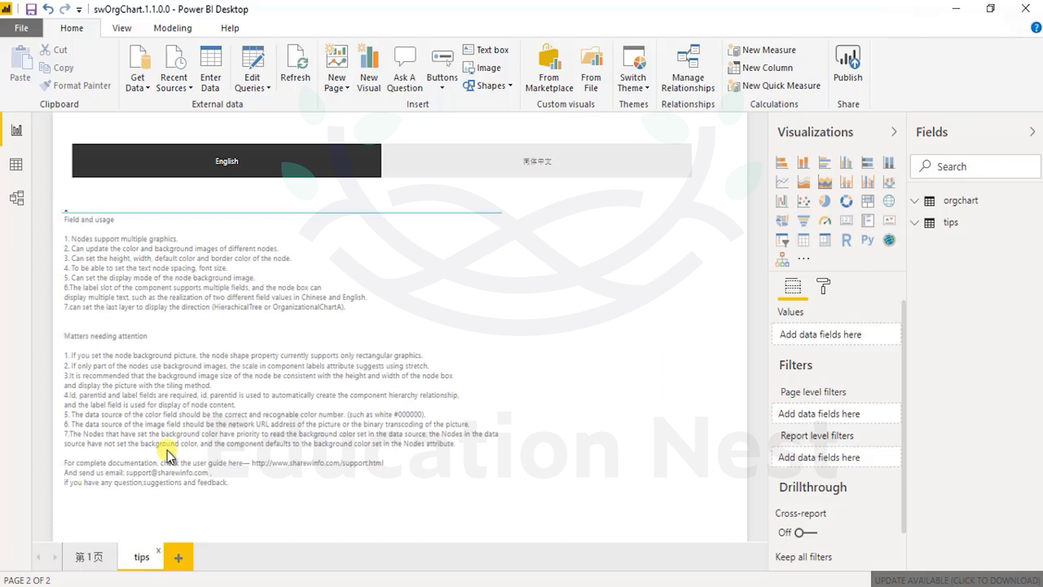
mouse_move(103, 256)
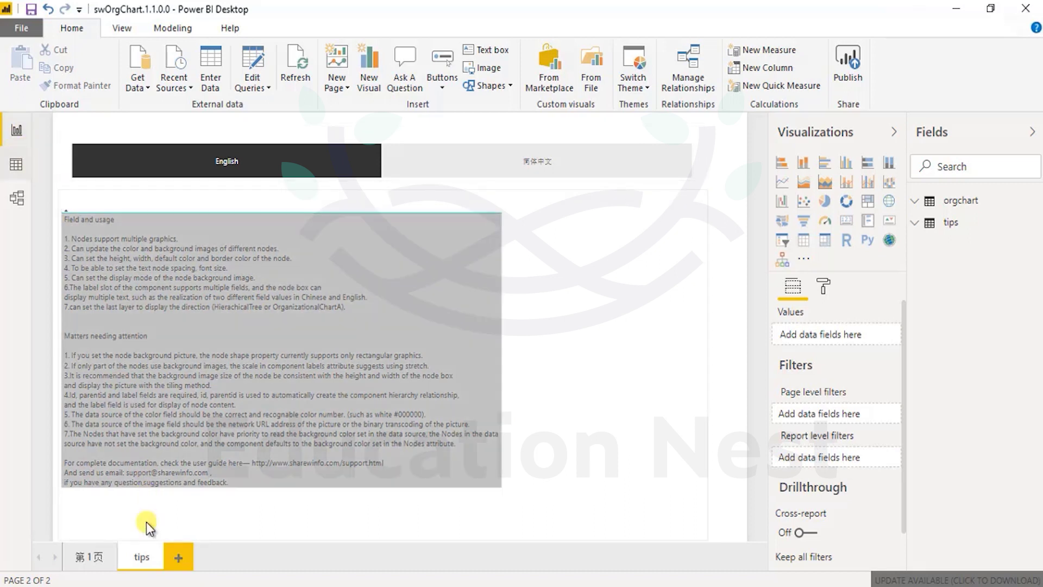
click(87, 557)
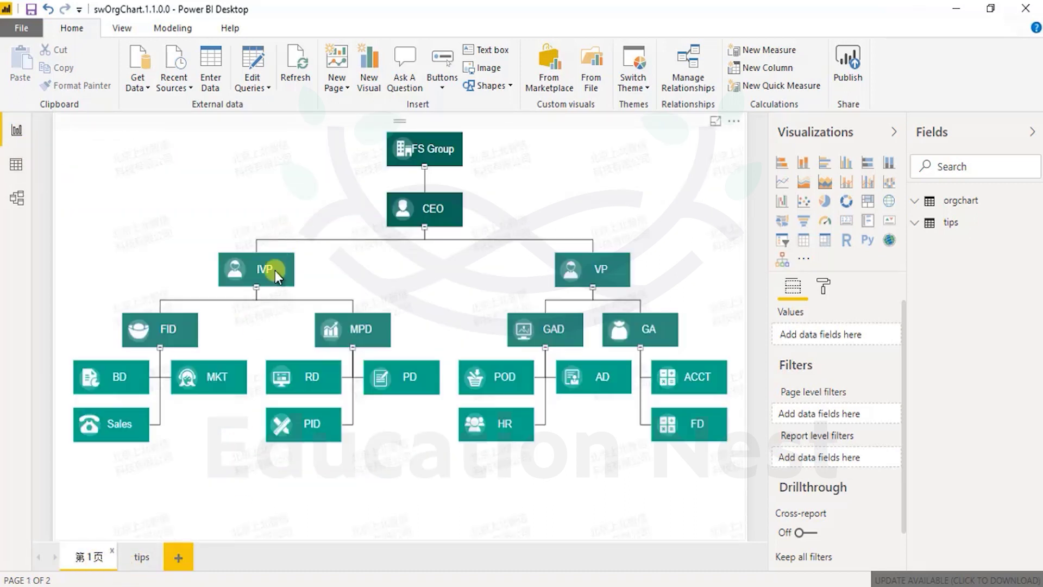
Step: Try the HierarchicalTree layout on the org chart, then revert to OrganizationalChart
click(438, 148)
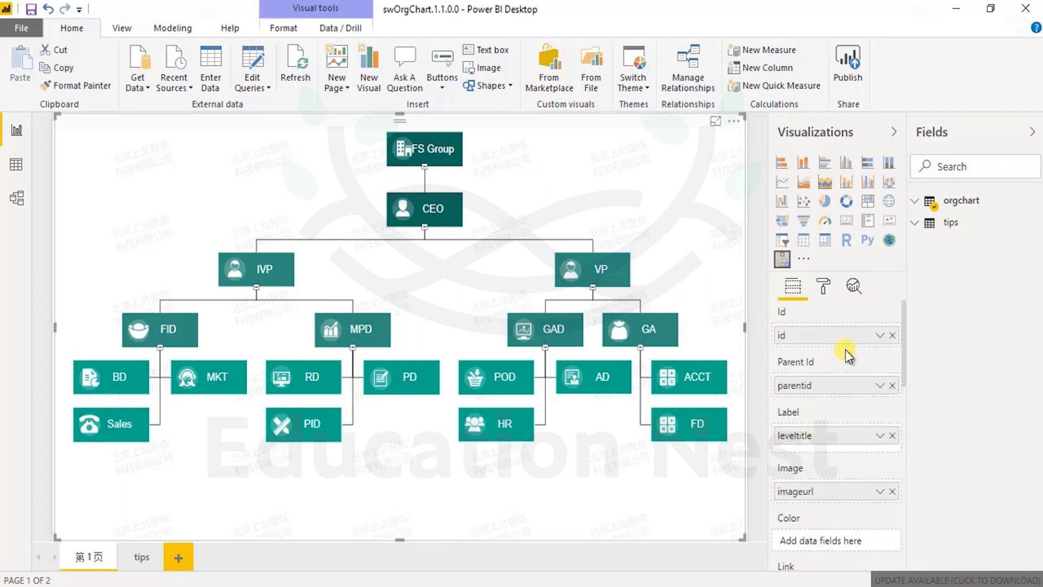
click(833, 294)
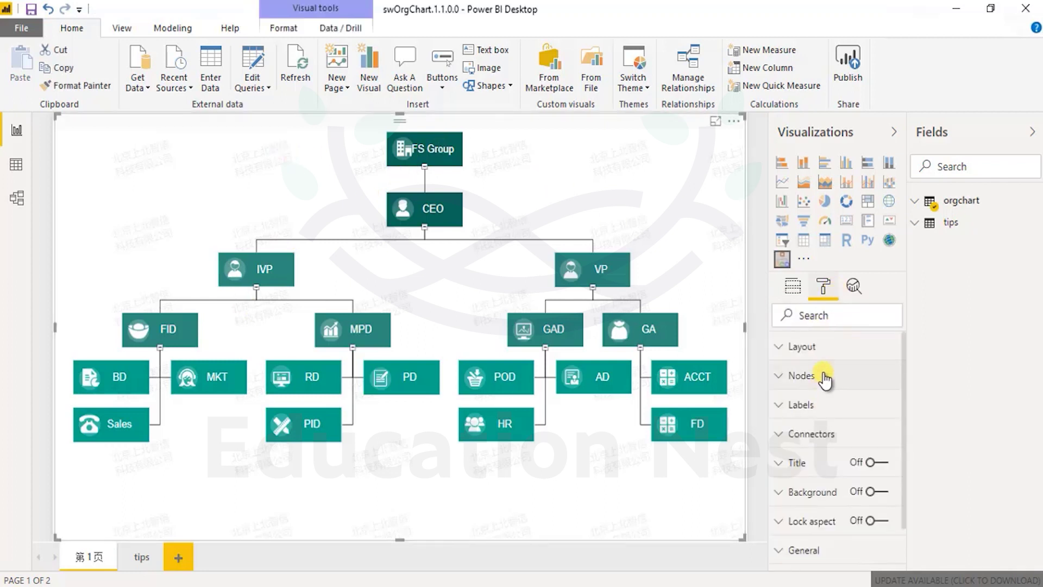
click(813, 346)
click(845, 395)
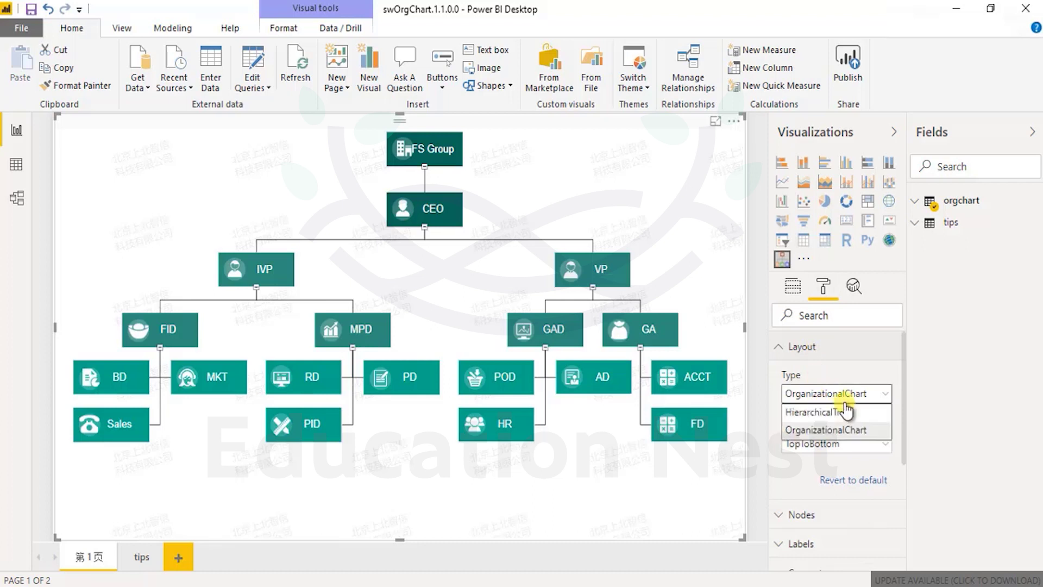
click(841, 413)
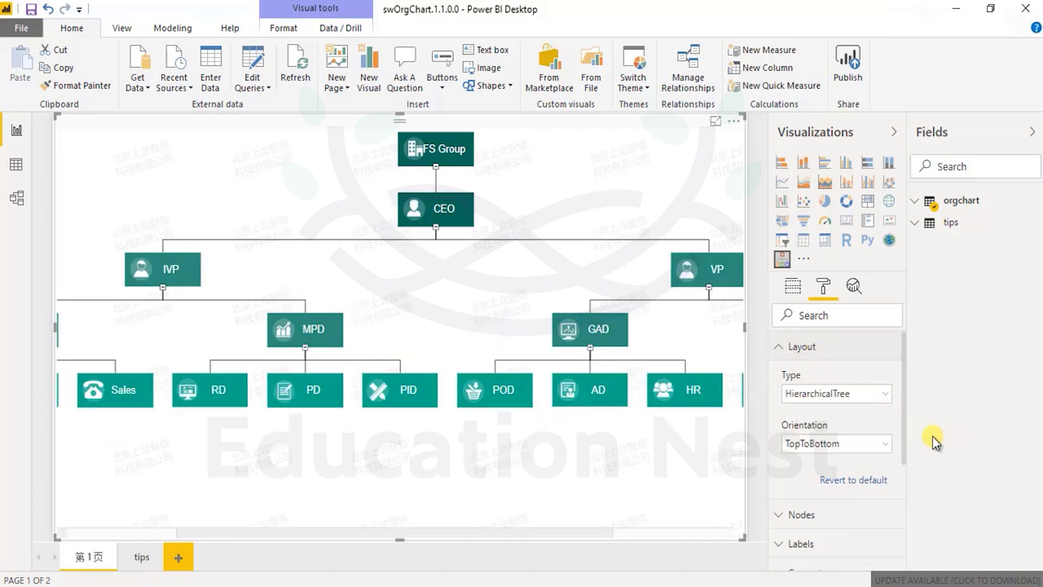
click(815, 394)
click(817, 429)
Step: Try bottom-to-top, left-to-right and right-to-left orientations, then restore TopToBottom
click(825, 446)
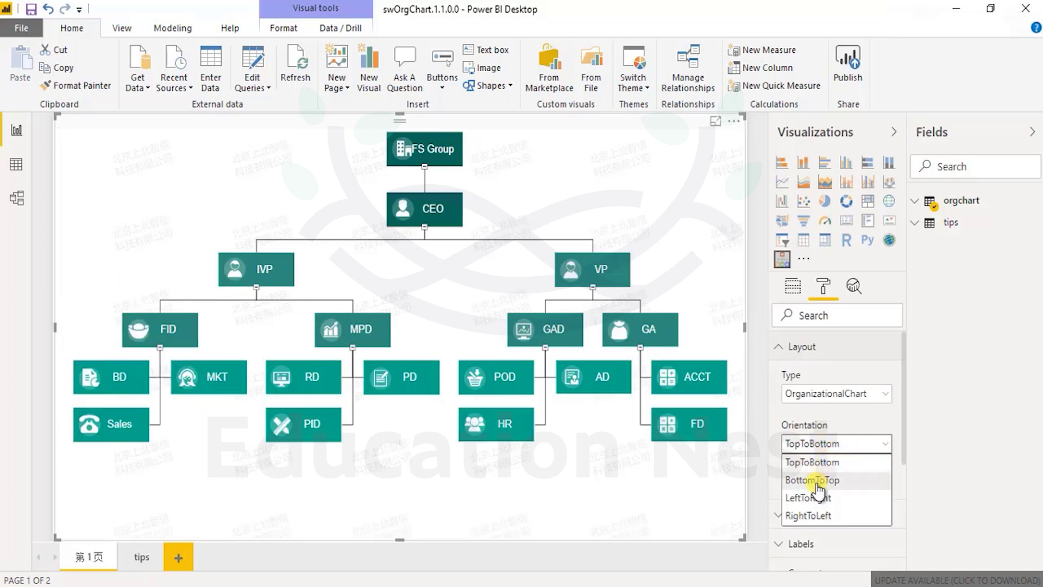
click(819, 478)
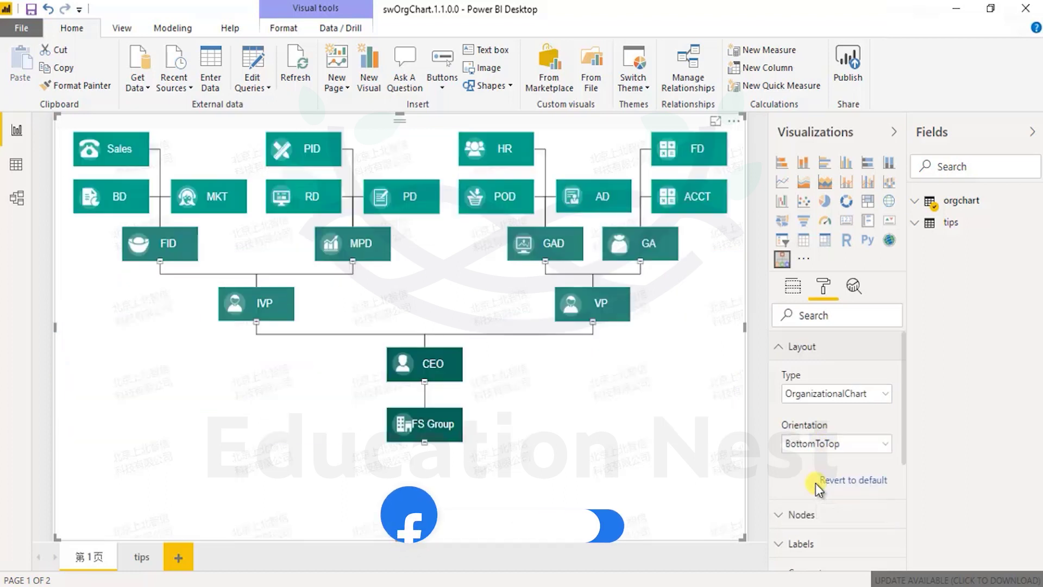
click(803, 444)
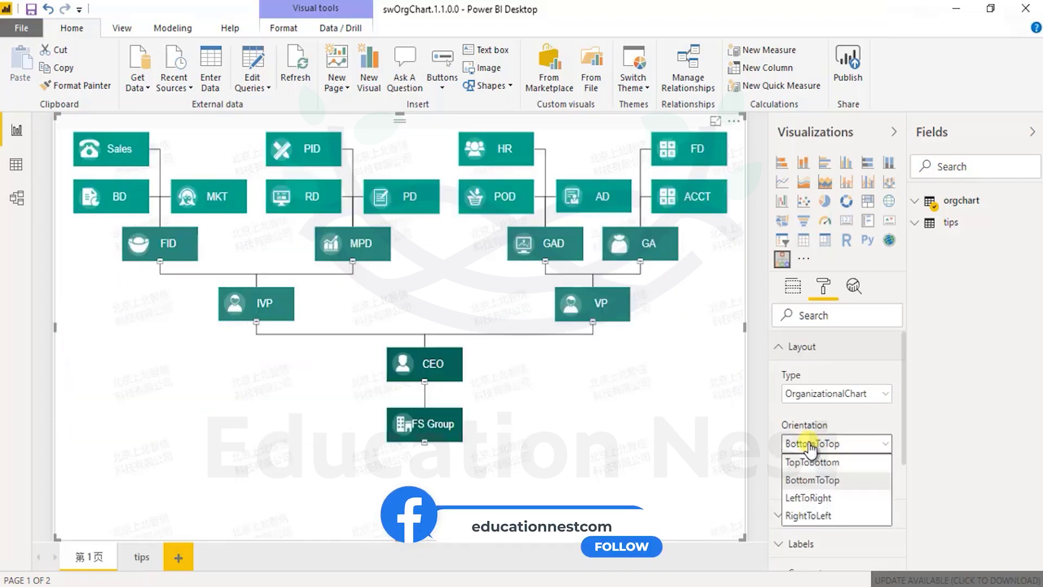
click(810, 494)
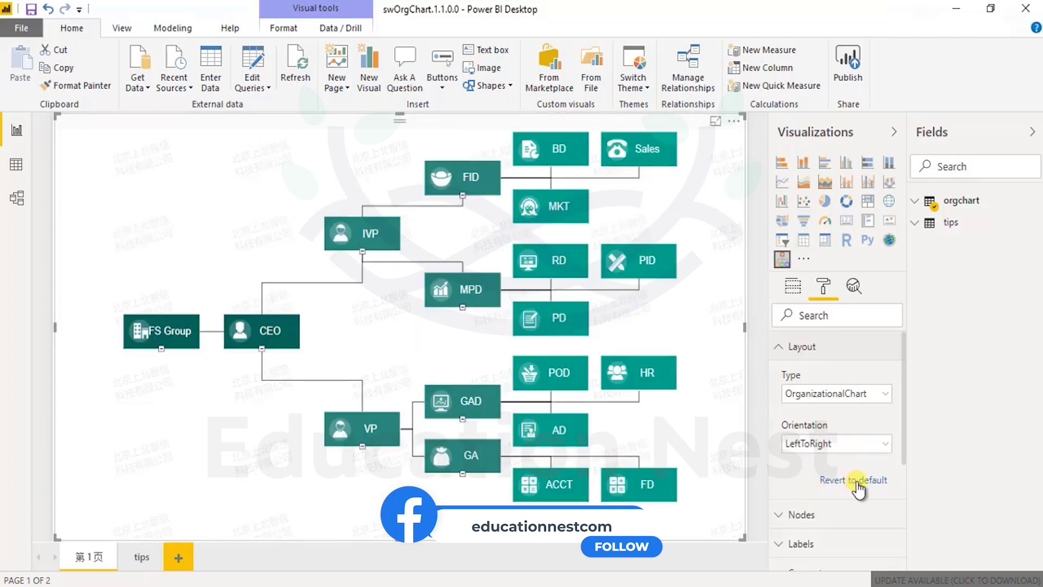
click(847, 443)
click(837, 515)
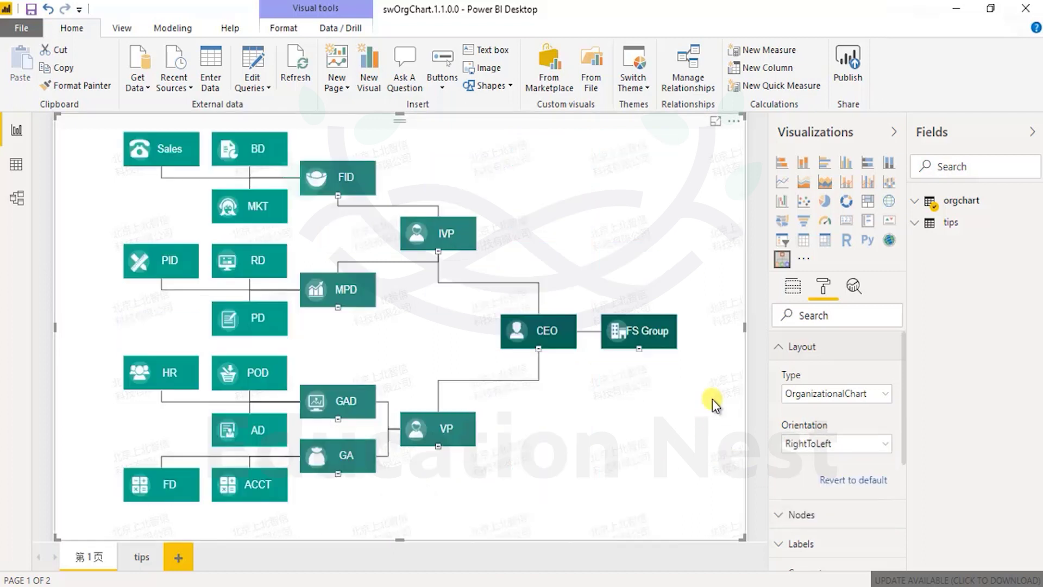
click(810, 443)
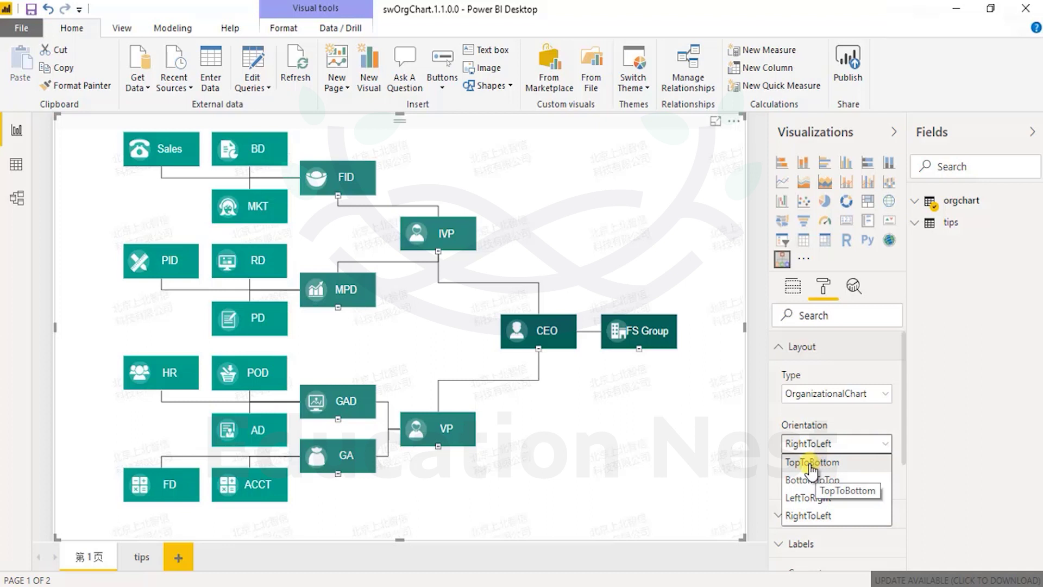
click(812, 463)
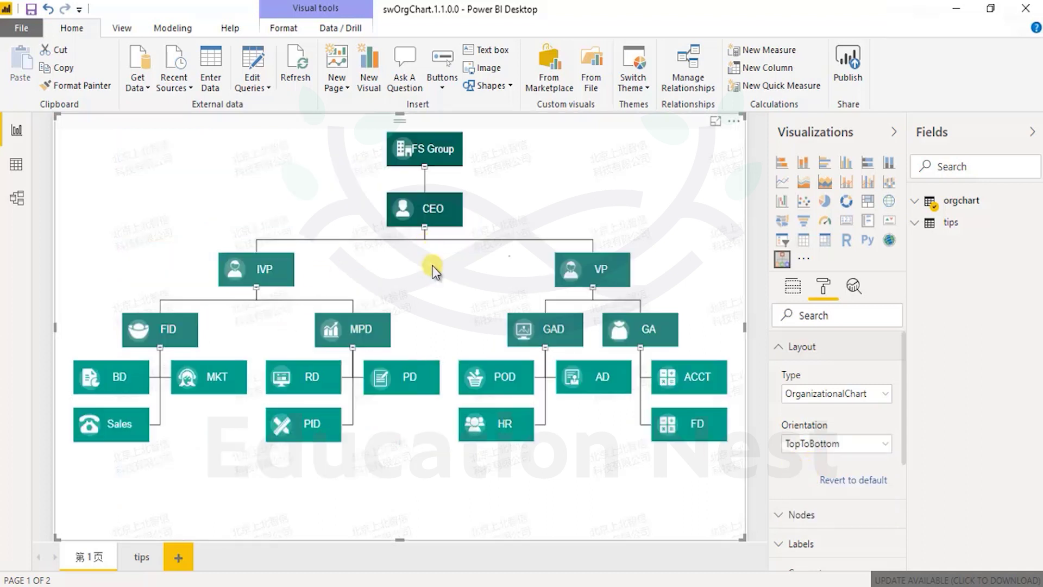
Step: Expand Nodes and try node Level values of 6 and then 4
click(793, 513)
scroll(790, 478, down, 3)
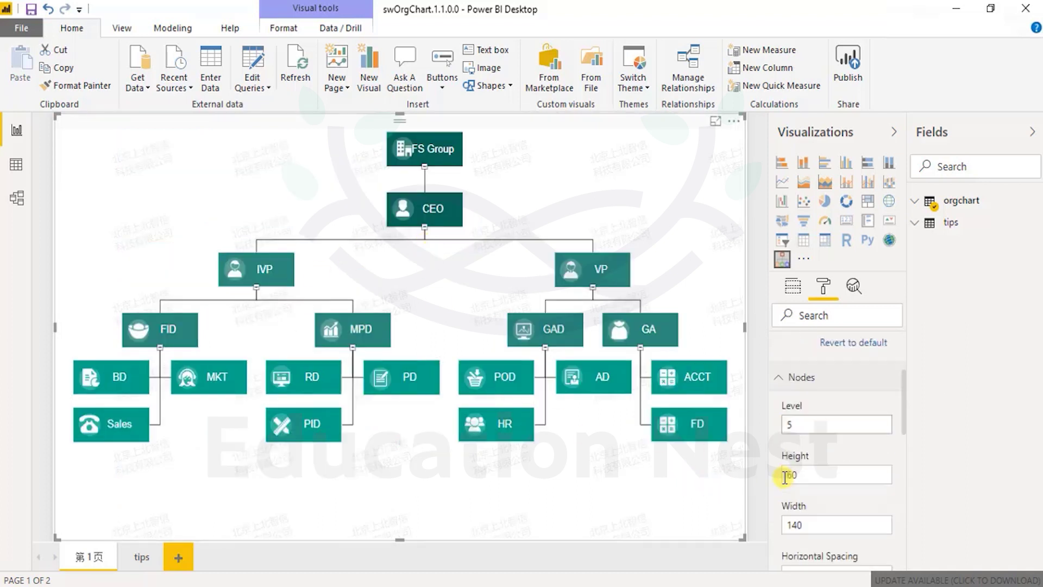
click(840, 378)
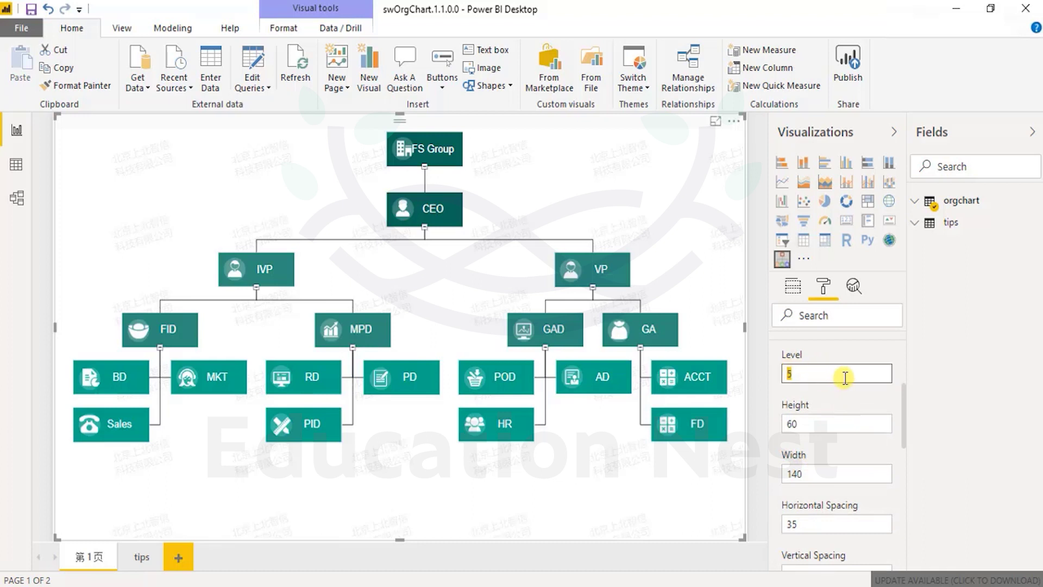
text(6)
click(634, 479)
click(810, 378)
text(4)
click(691, 499)
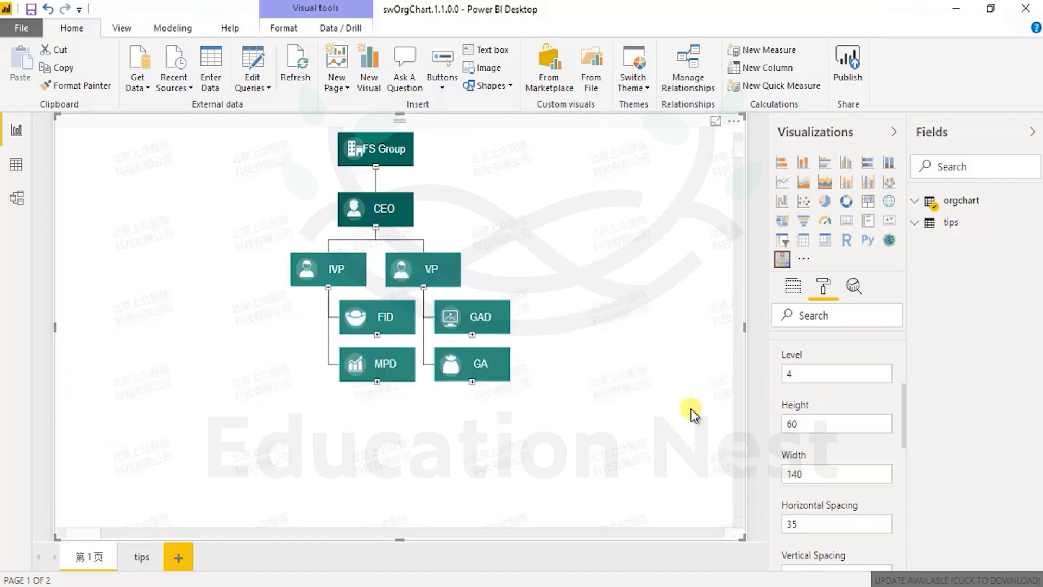
Step: Raise the node Level to 6 and finally 8 so all departments show
click(809, 374)
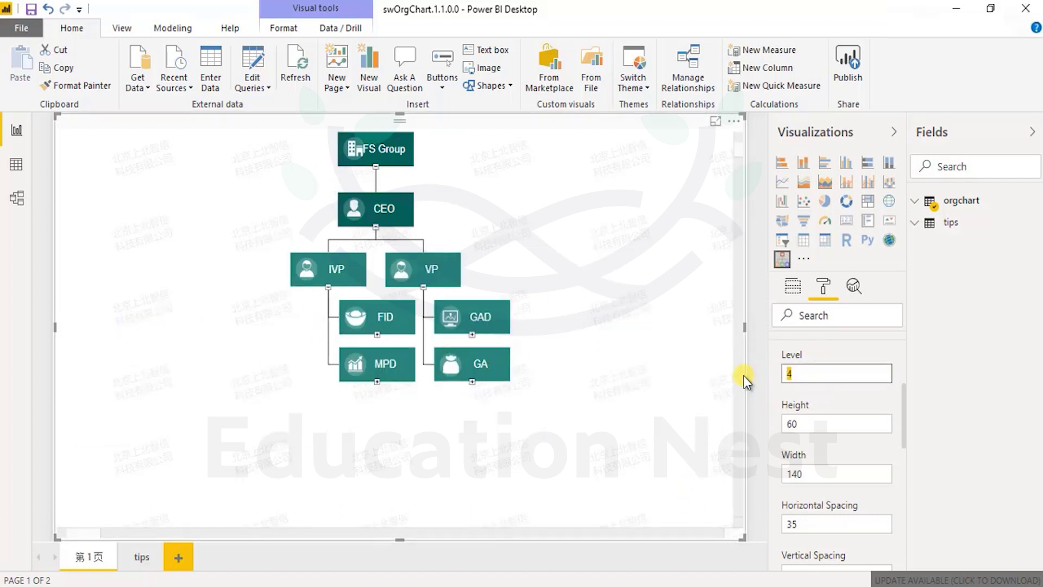
text(6)
click(650, 435)
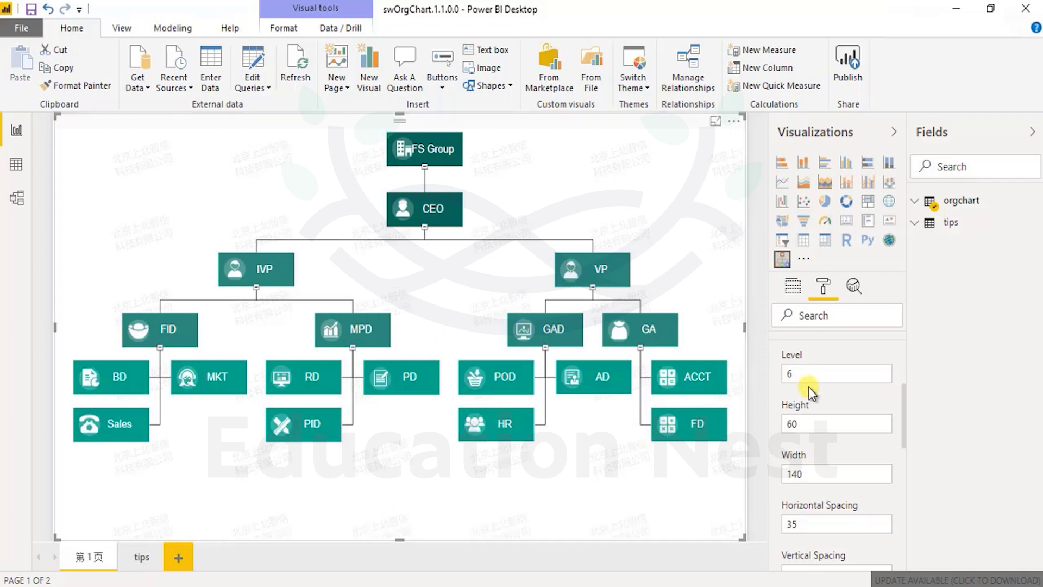
click(784, 374)
text(8)
click(671, 473)
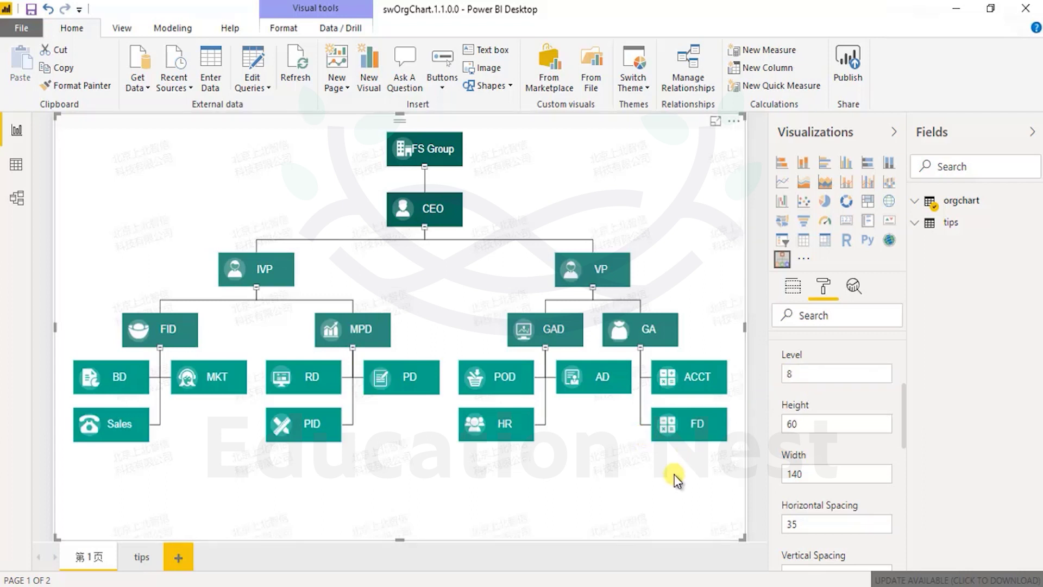
Step: Set org chart node Height 50 and Width 120, then Horizontal Spacing 50 and Vertical Spacing 60
click(788, 424)
text(50)
click(654, 496)
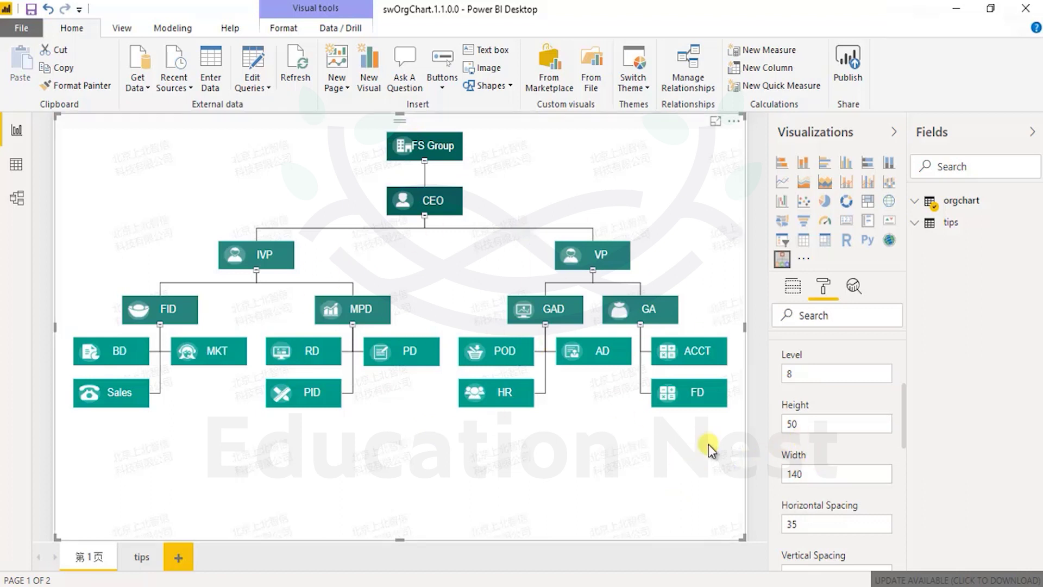
click(828, 474)
drag(842, 473, 762, 475)
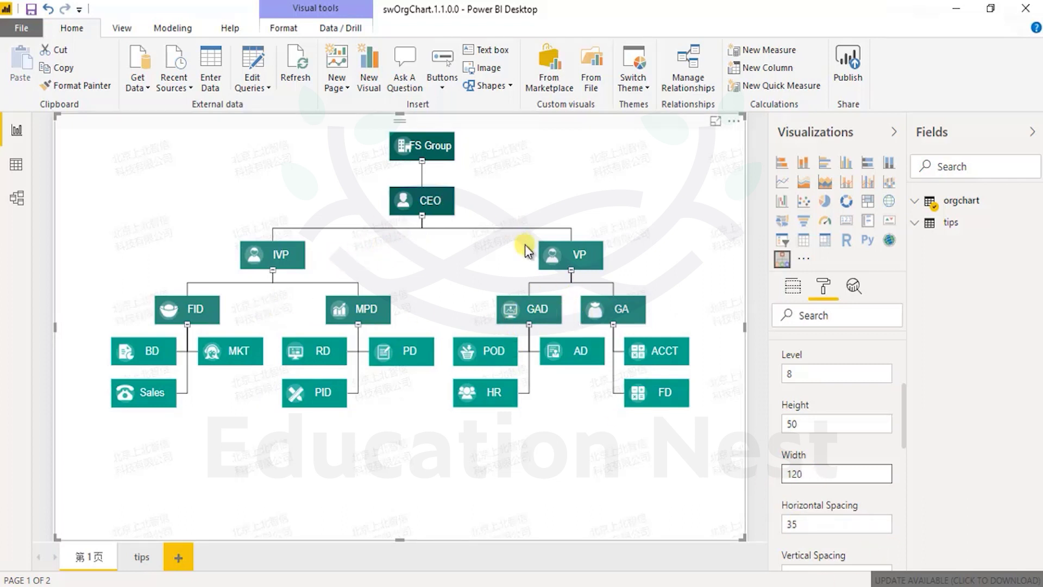
click(814, 524)
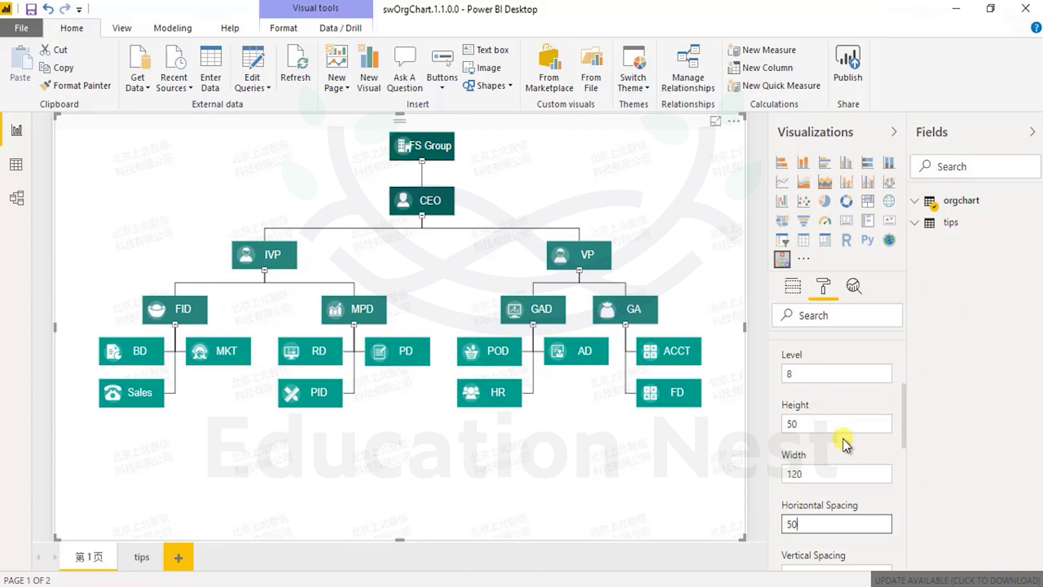
scroll(842, 451, down, 3)
click(794, 385)
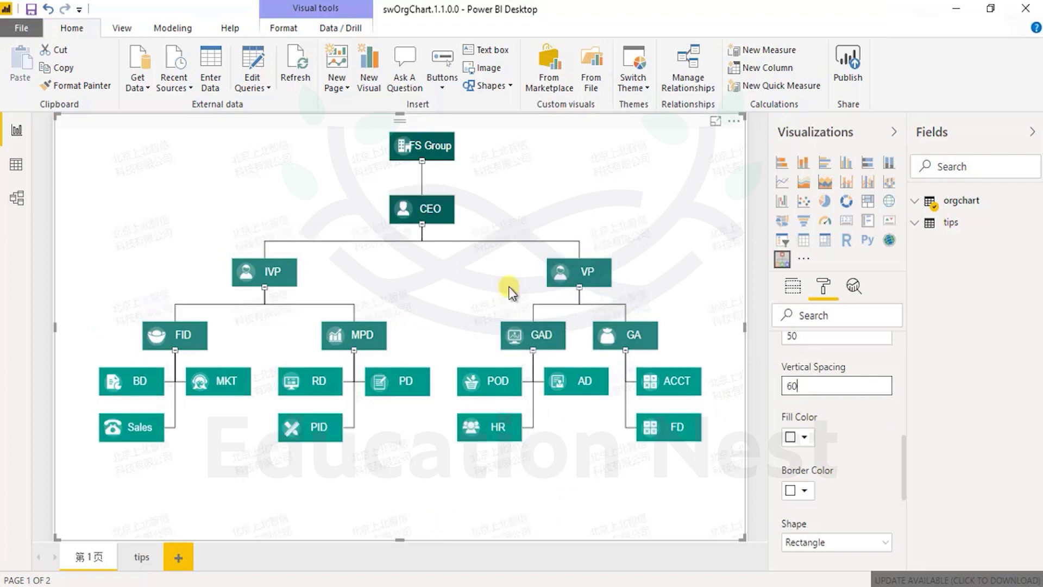
click(806, 436)
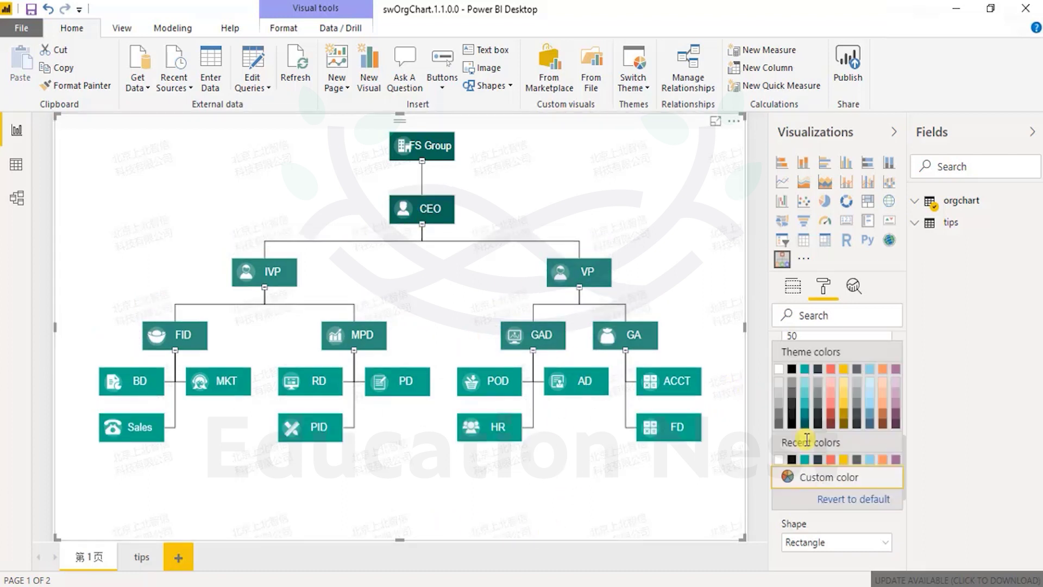
click(832, 400)
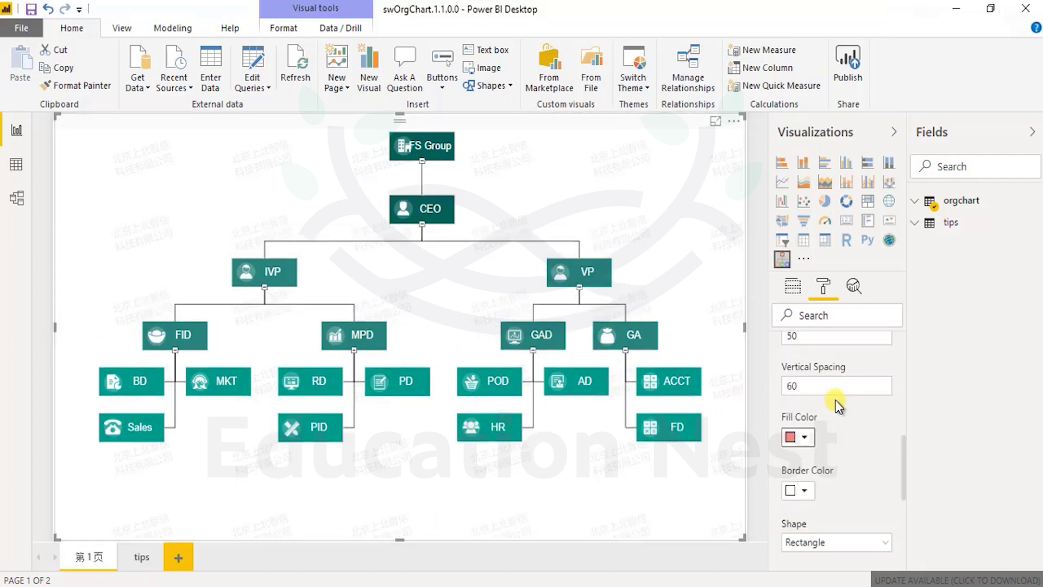
click(805, 490)
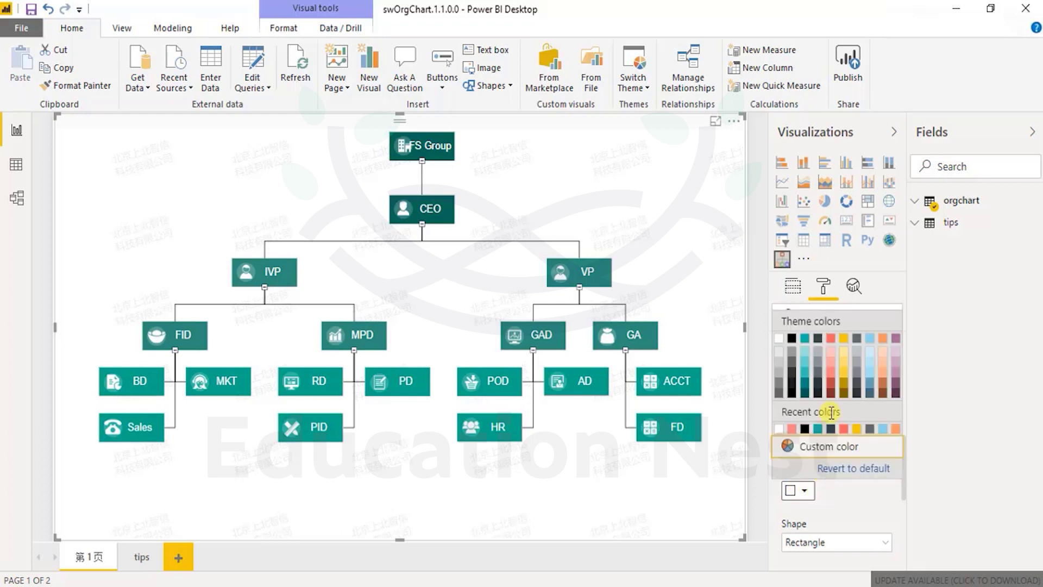
click(842, 398)
click(829, 542)
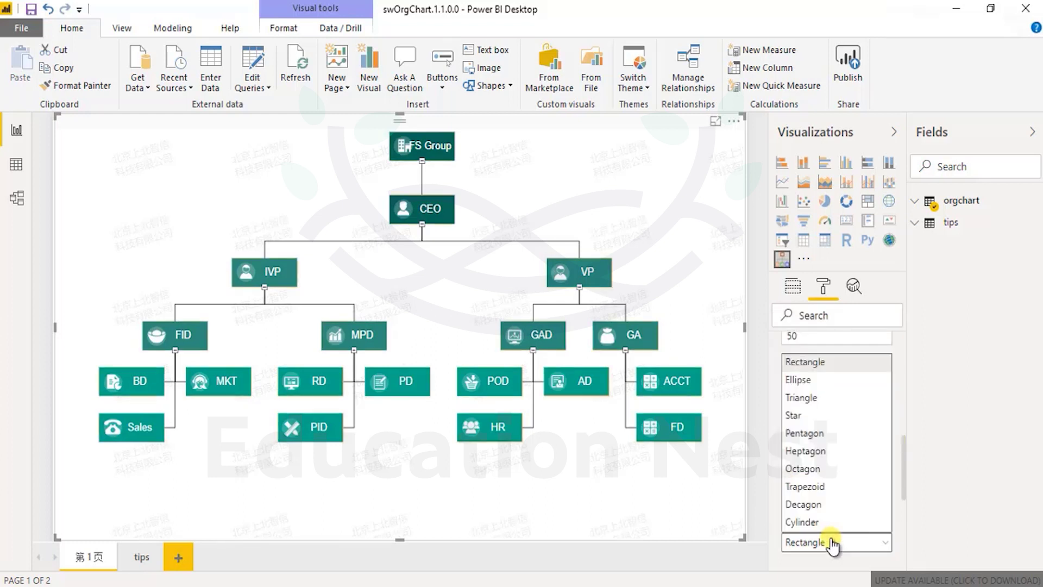
click(827, 418)
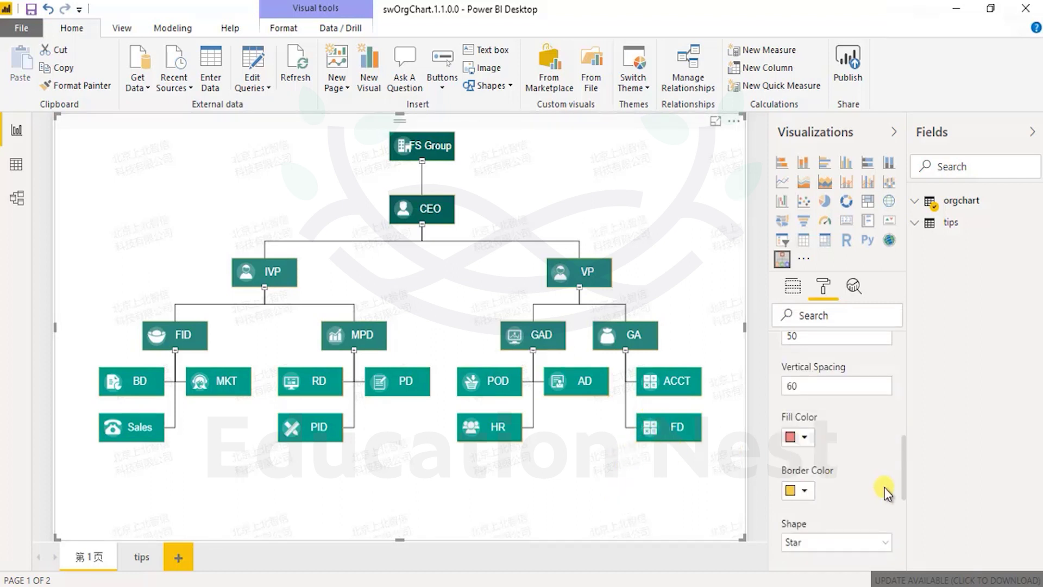
scroll(880, 484, down, 3)
click(809, 358)
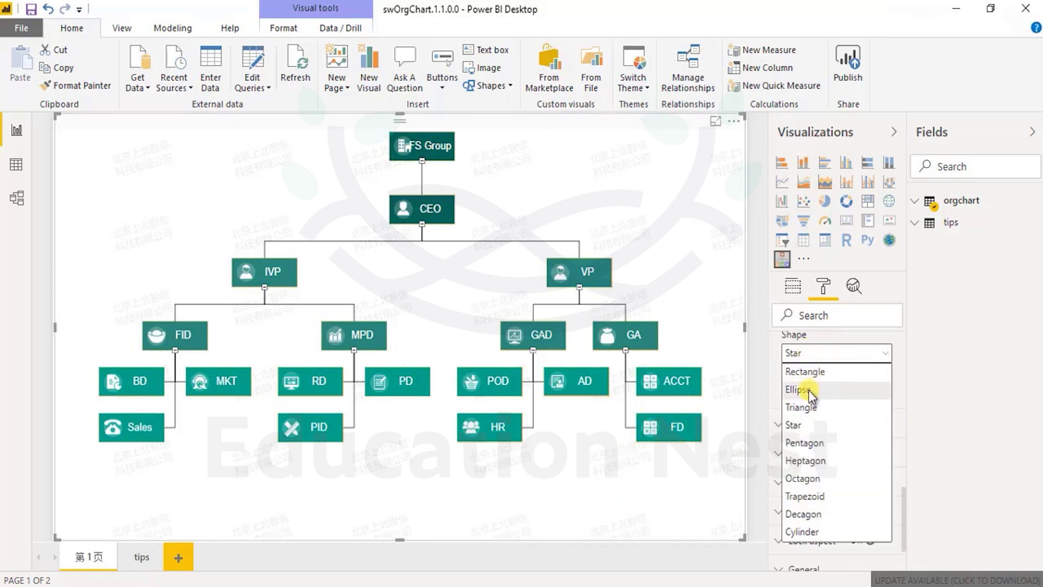
click(809, 388)
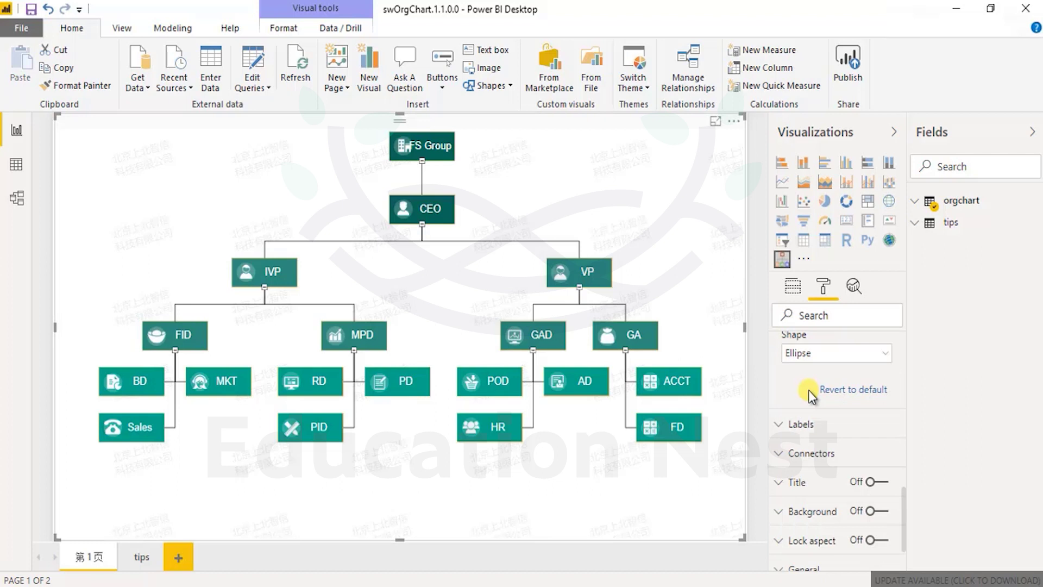
click(624, 351)
click(650, 353)
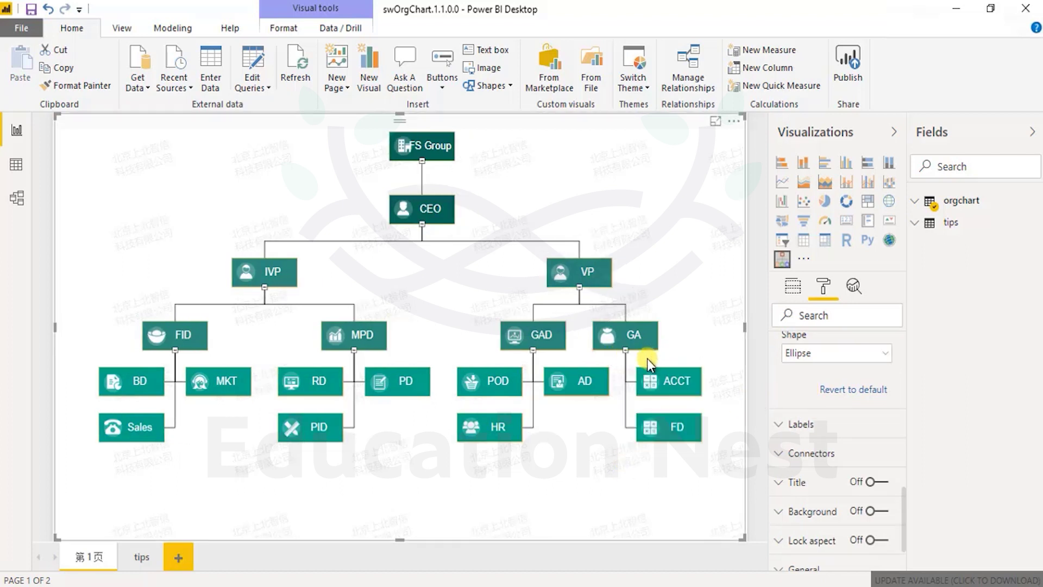
click(533, 350)
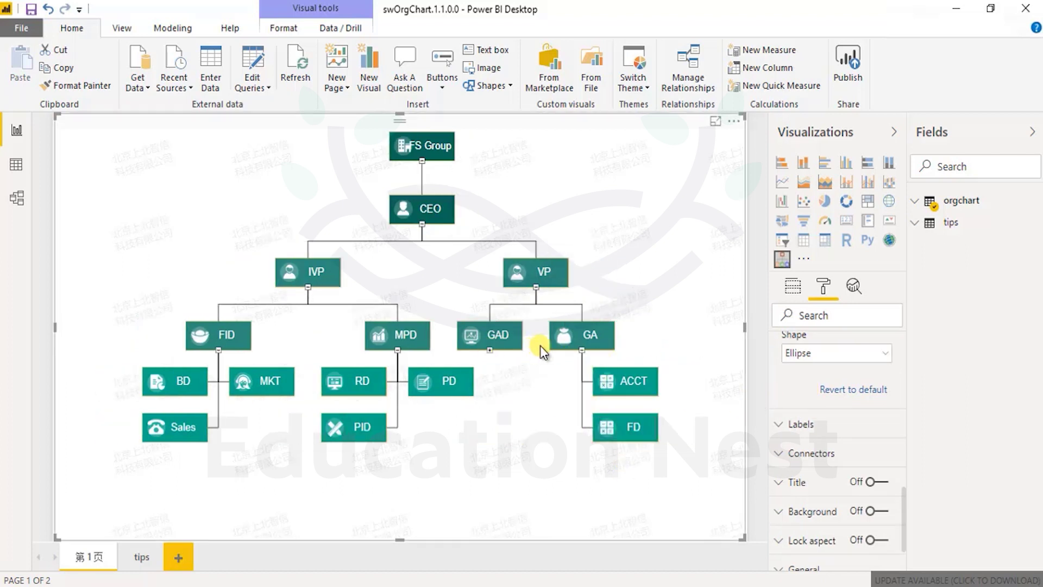
click(490, 350)
scroll(848, 435, down, 2)
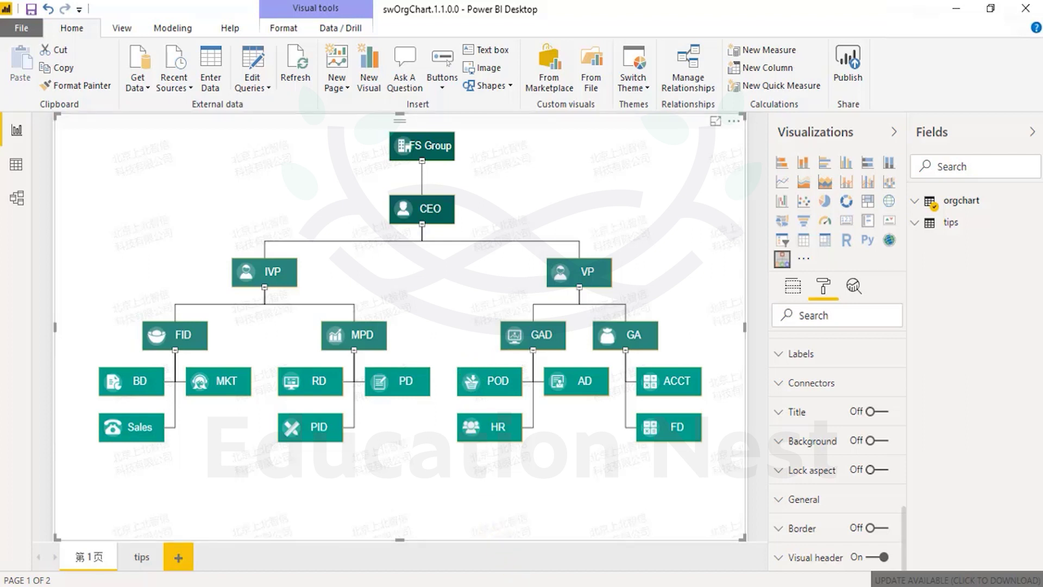
Step: Return to Chrome and go back from the install page to the filtered marketplace listing
click(592, 465)
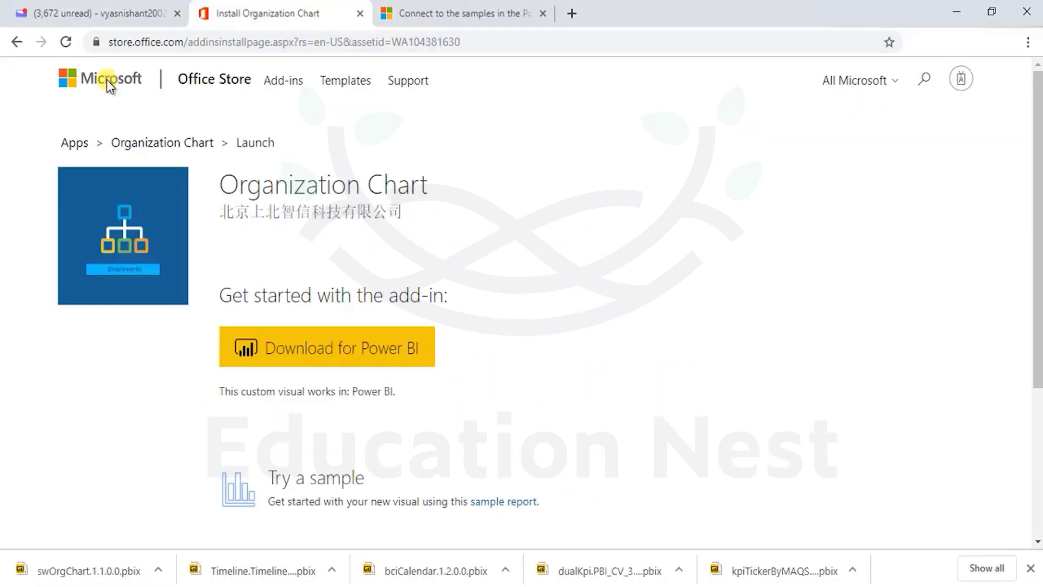
click(22, 43)
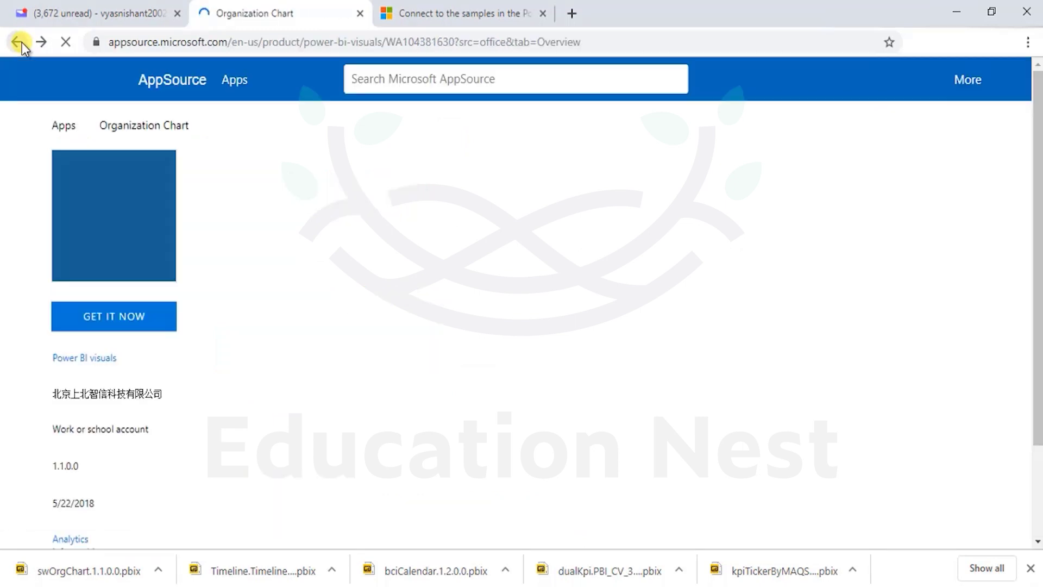
click(20, 43)
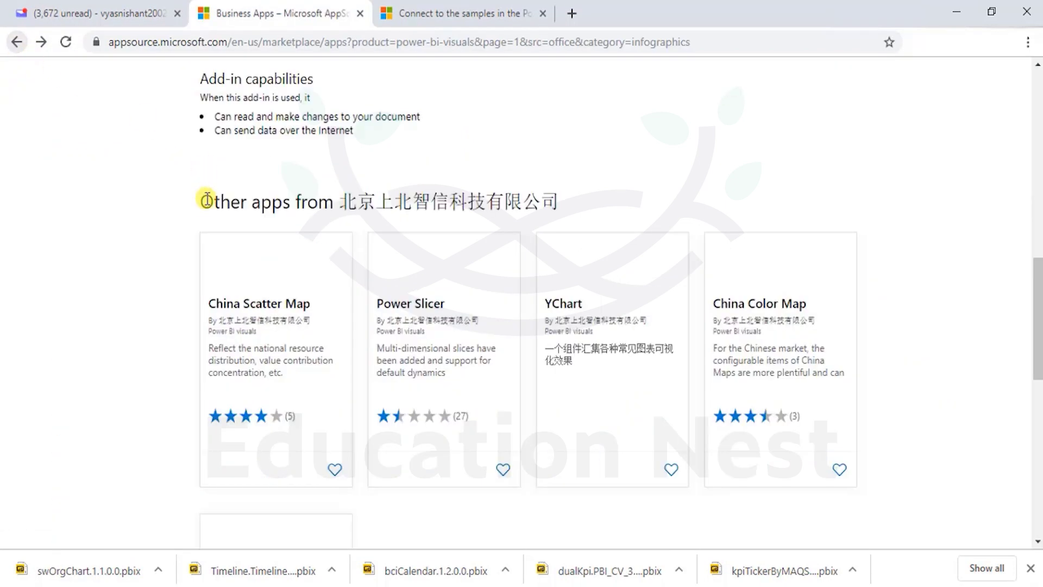
click(21, 42)
Step: Clear the Infographics, Time and KPI categories, choose Gauges, and restrict to Power BI visuals
click(76, 405)
click(74, 387)
click(74, 425)
click(63, 403)
click(87, 367)
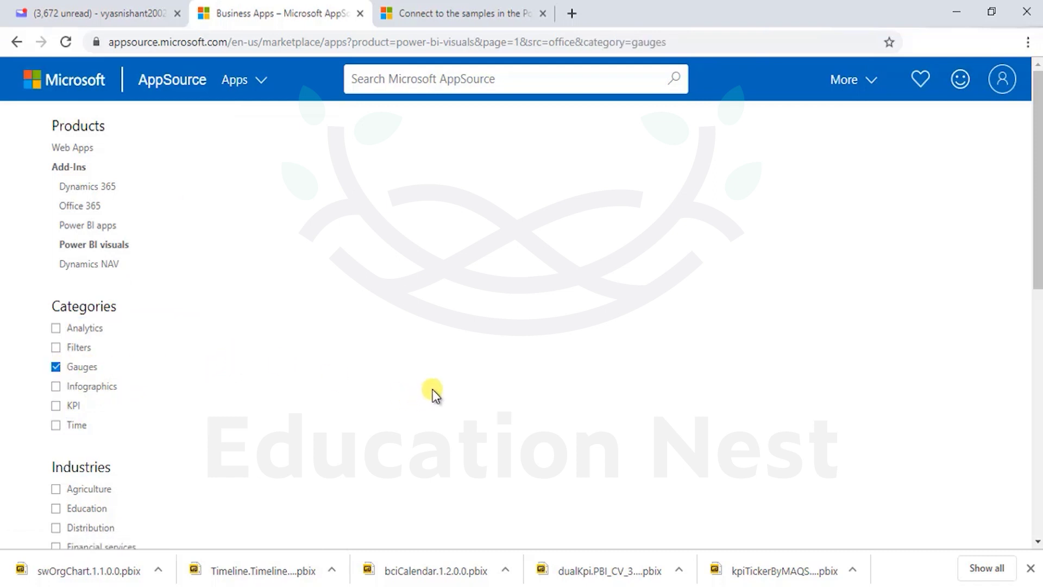
click(82, 244)
Step: Remove the query string from the AppSource address and load the unfiltered marketplace
click(299, 54)
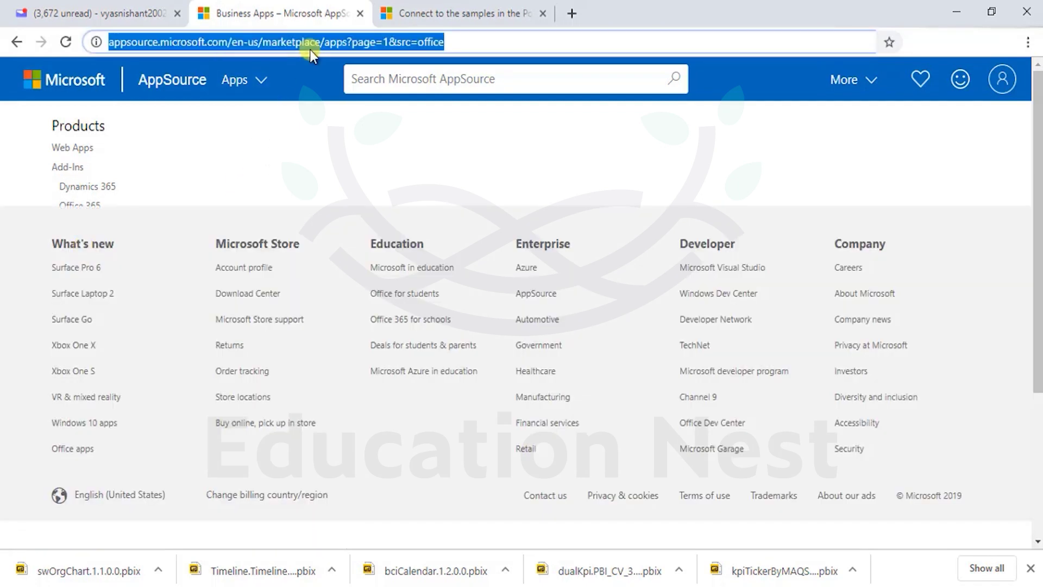
click(327, 44)
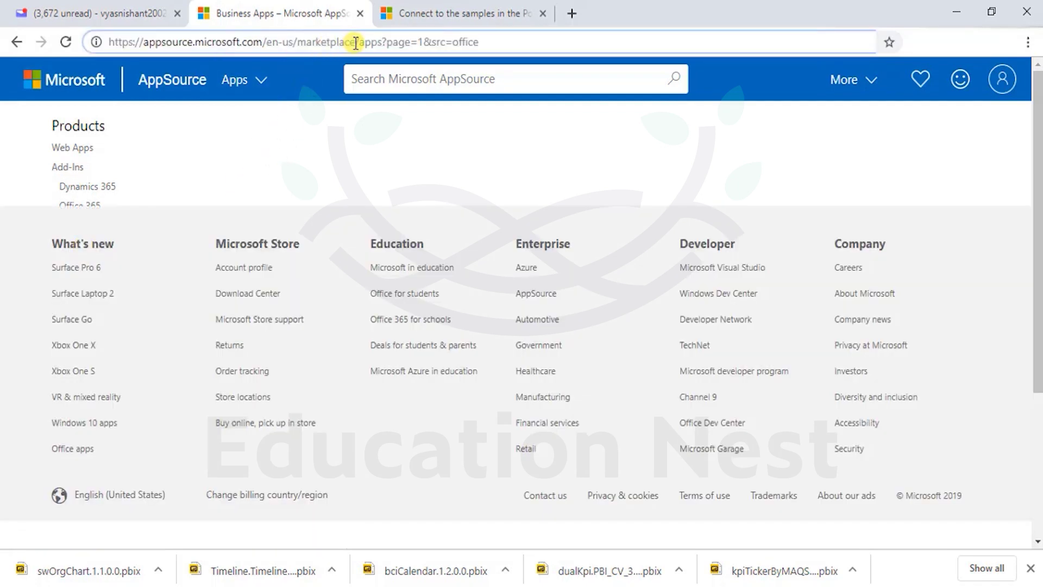
drag(389, 43, 550, 51)
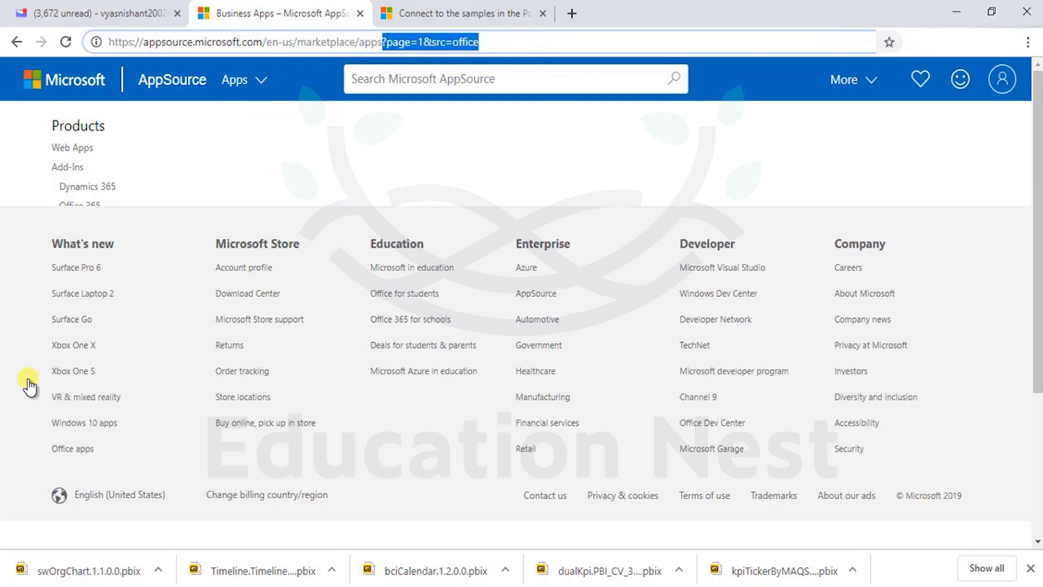
key(BackSpace)
key(Return)
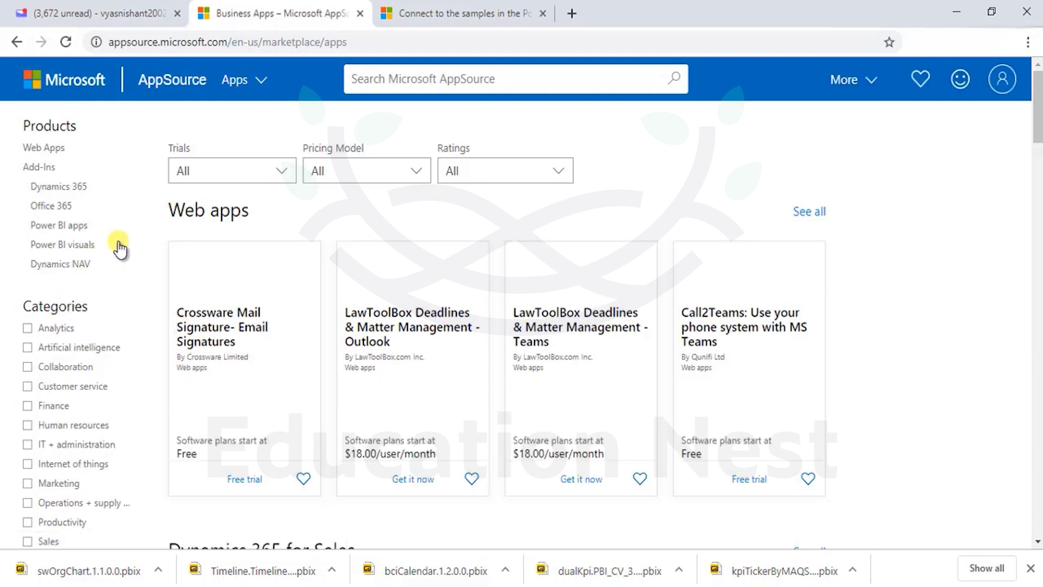
Step: Filter to Power BI visuals, browse the 11 gauge results, and open the Dial Gauge card
click(64, 244)
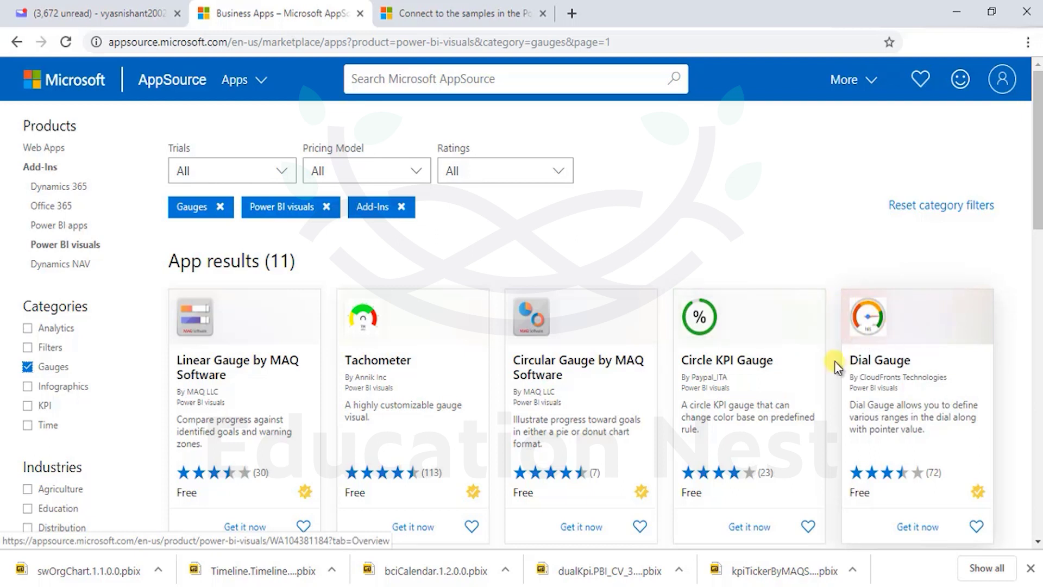
scroll(858, 353, down, 7)
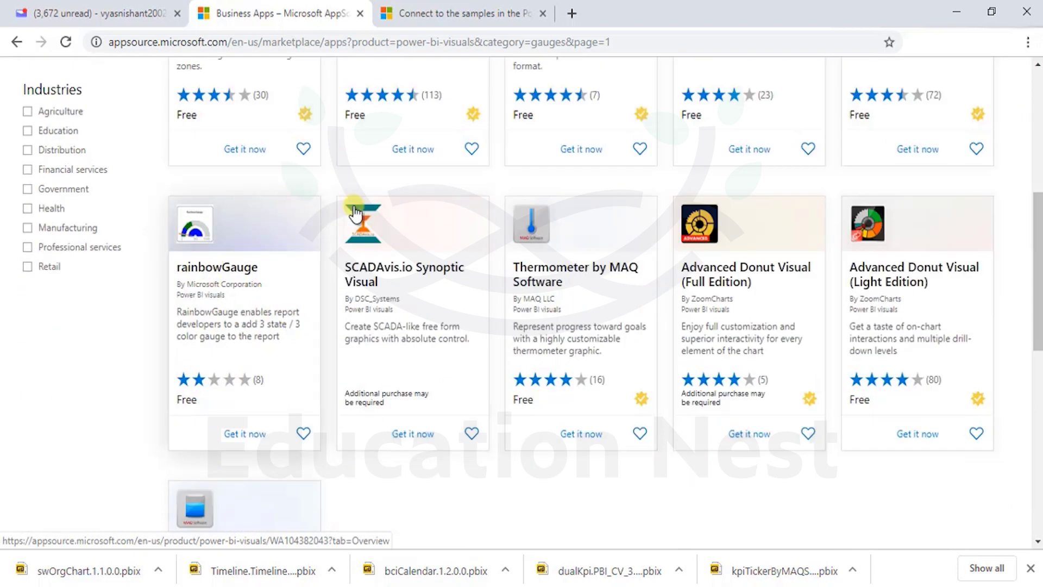
scroll(624, 401, down, 3)
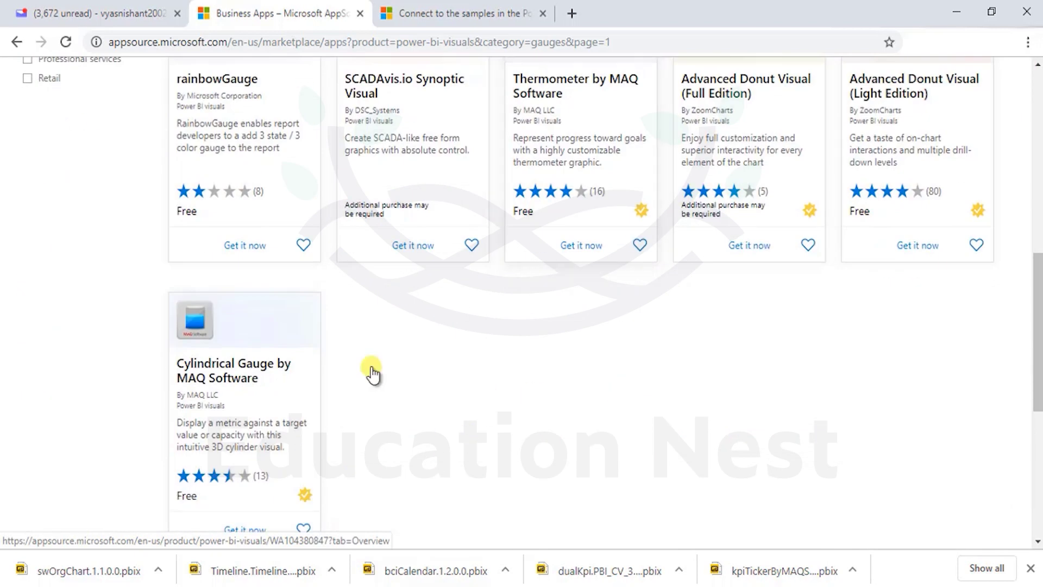
scroll(924, 364, up, 10)
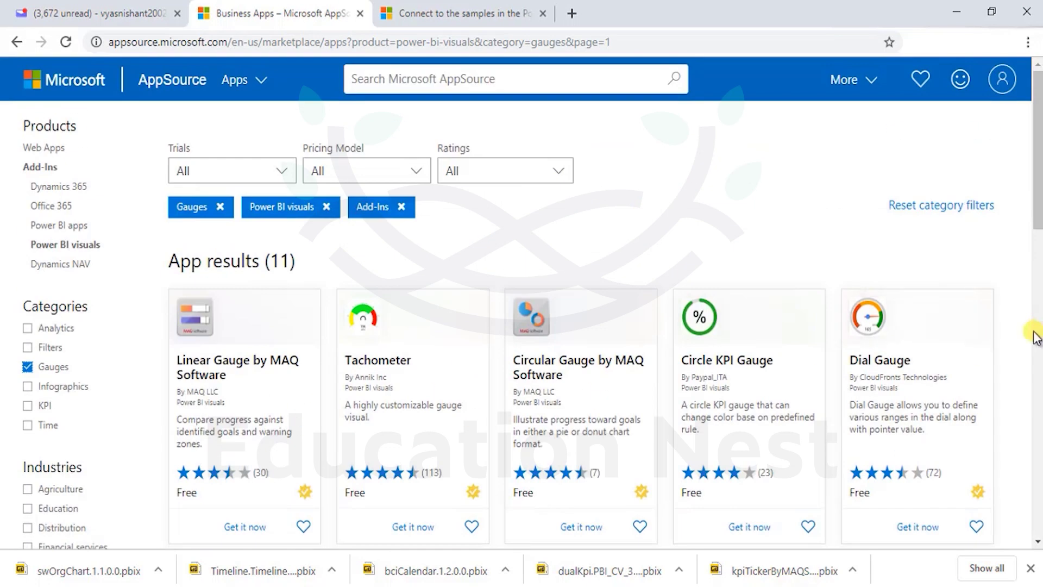
click(902, 365)
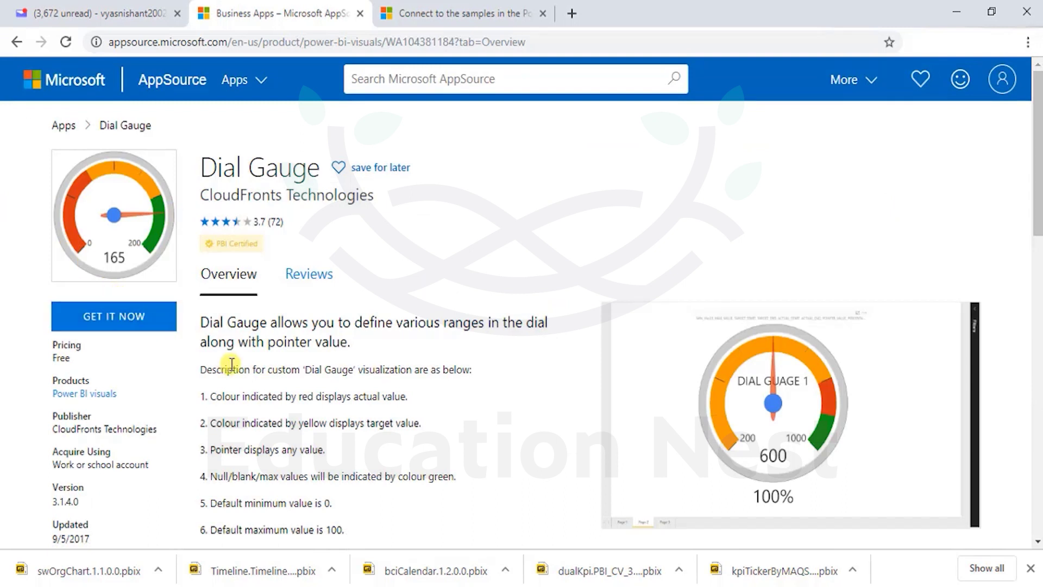
Step: Read the Dial Gauge overview on actual, target, pointer, default min/max and percent-sign notes
drag(233, 392, 431, 389)
drag(243, 423, 464, 431)
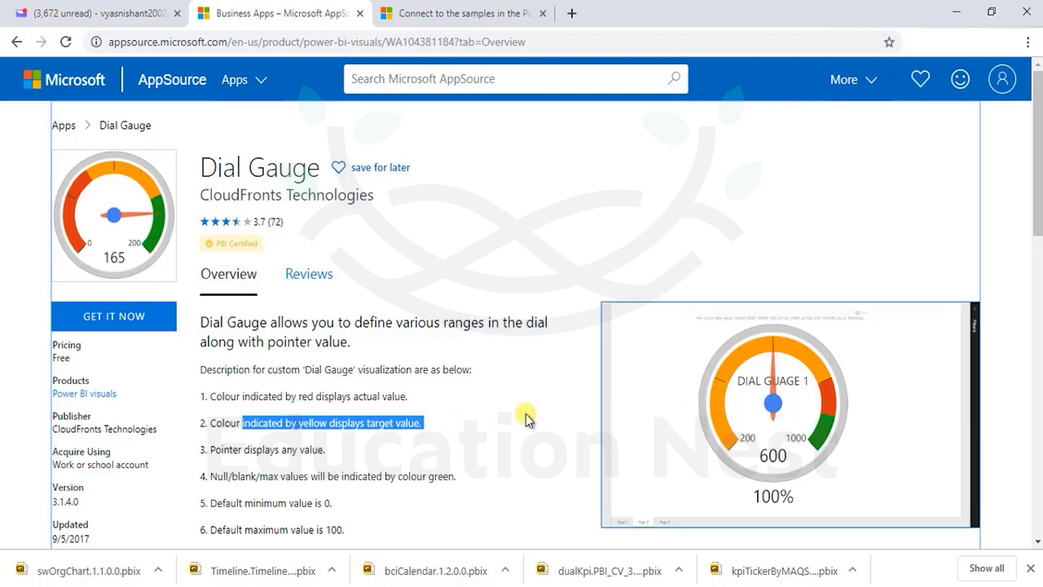
drag(216, 450, 315, 450)
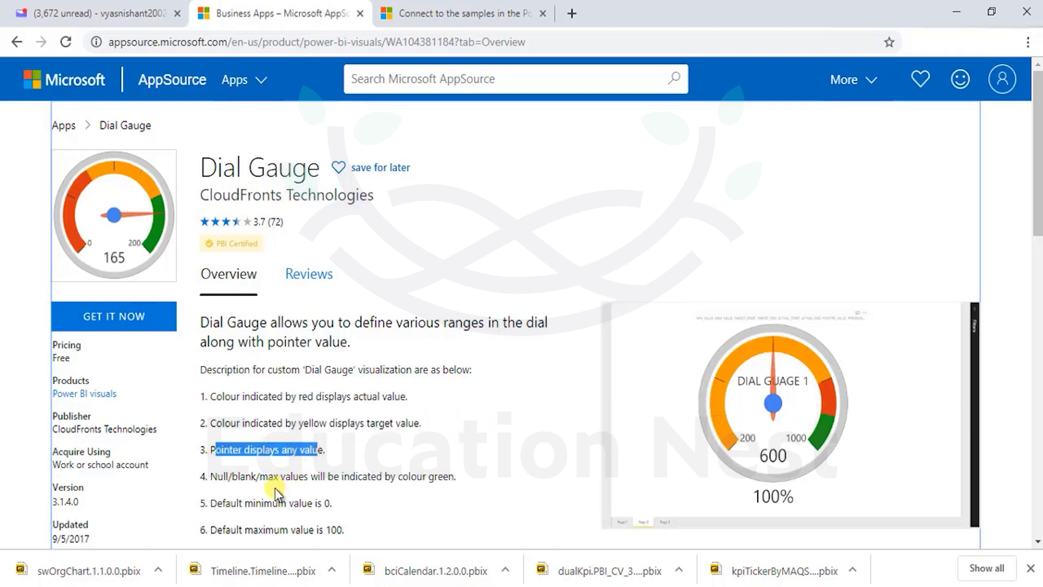
drag(471, 488, 337, 483)
click(297, 500)
drag(391, 504, 431, 527)
scroll(432, 526, down, 3)
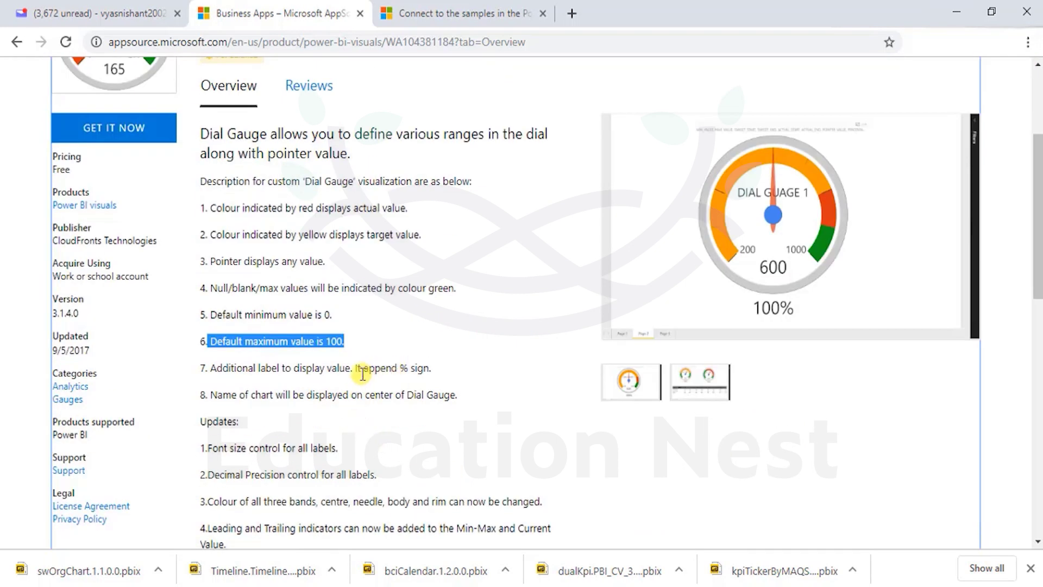
drag(359, 372, 411, 371)
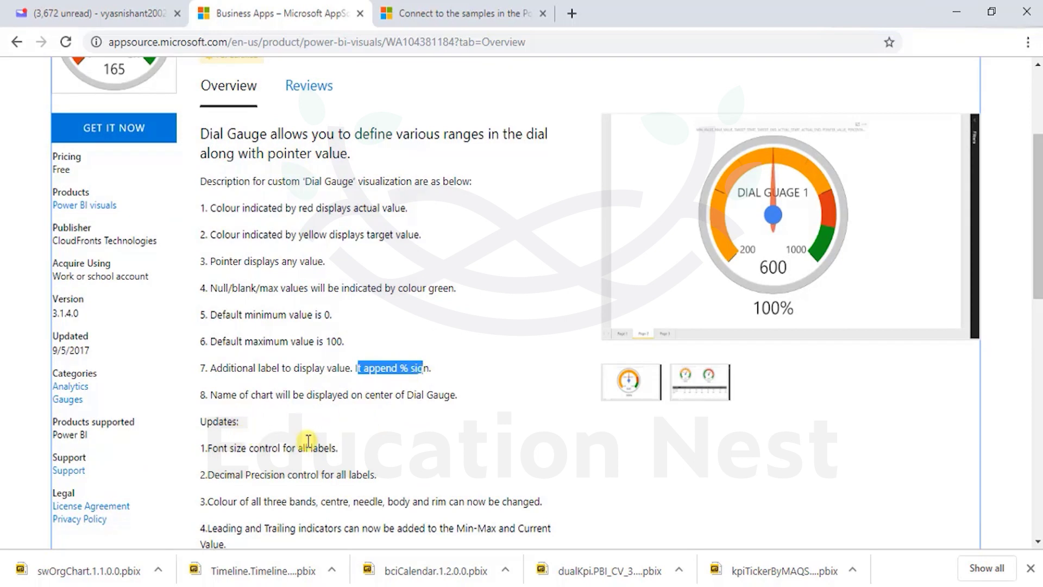
Step: Get Dial Gauge with GET IT NOW and continue through the consent dialog
scroll(311, 435, up, 2)
scroll(317, 433, down, 2)
scroll(318, 426, down, 3)
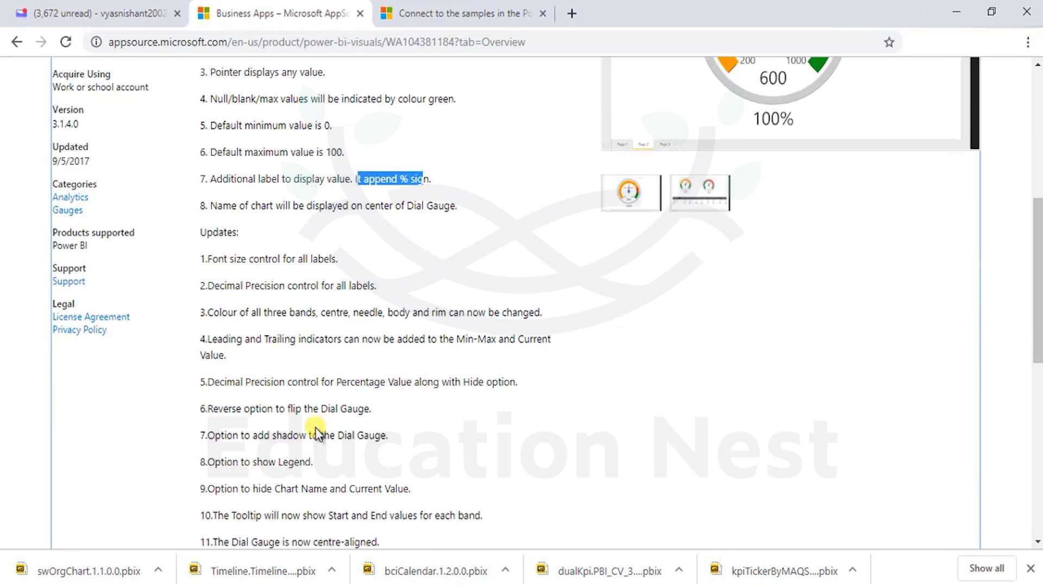
scroll(278, 399, up, 7)
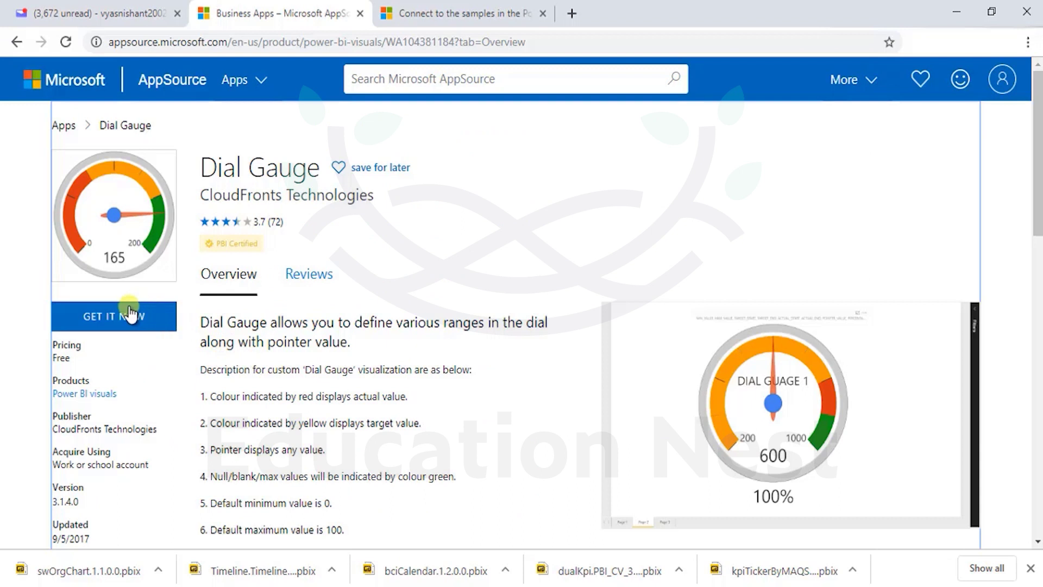
click(128, 312)
click(622, 404)
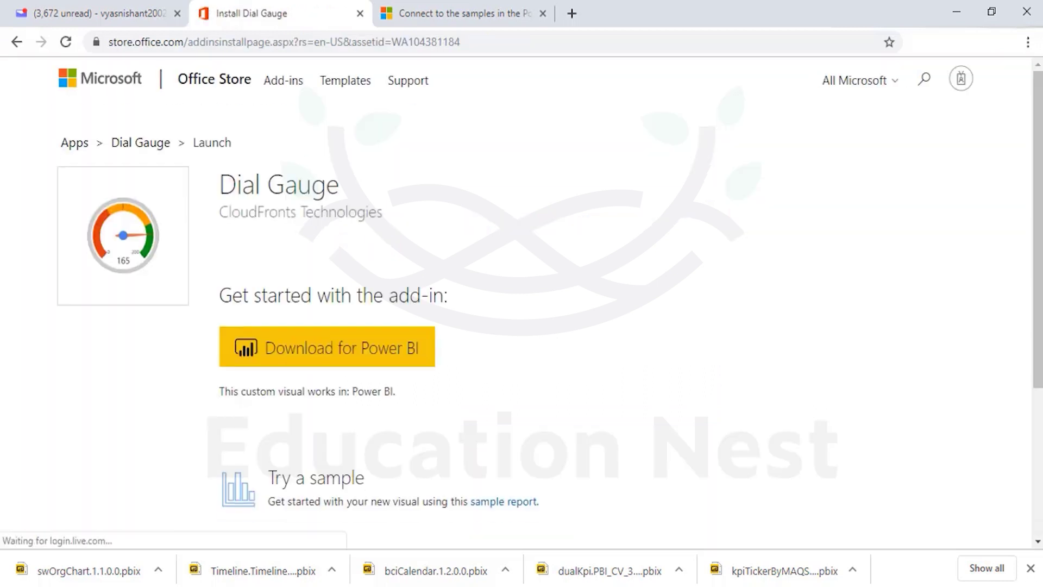
Step: Download the Dial Gauge sample report .pbix and open it in Power BI Desktop
click(496, 502)
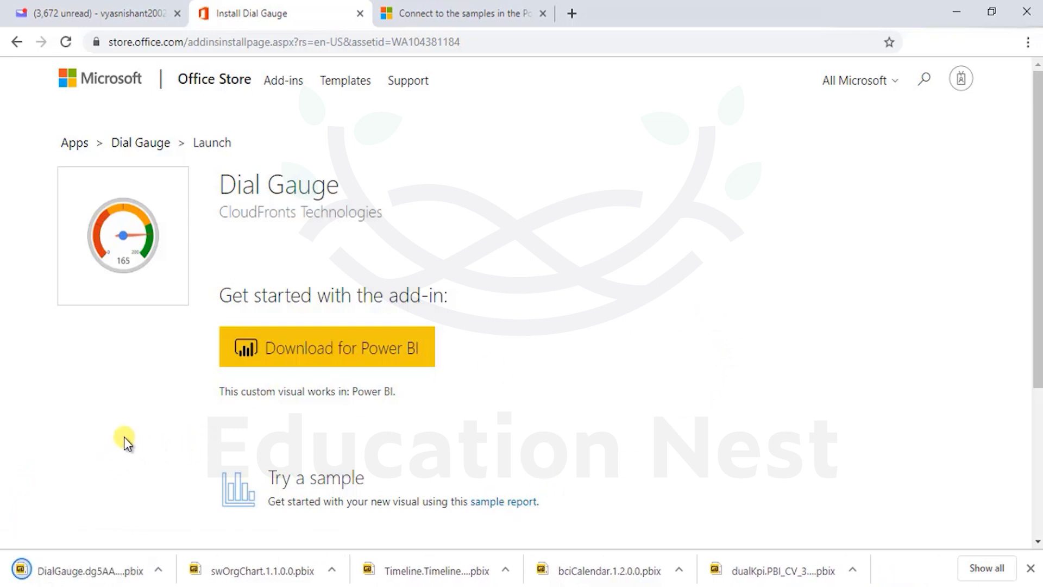
click(61, 571)
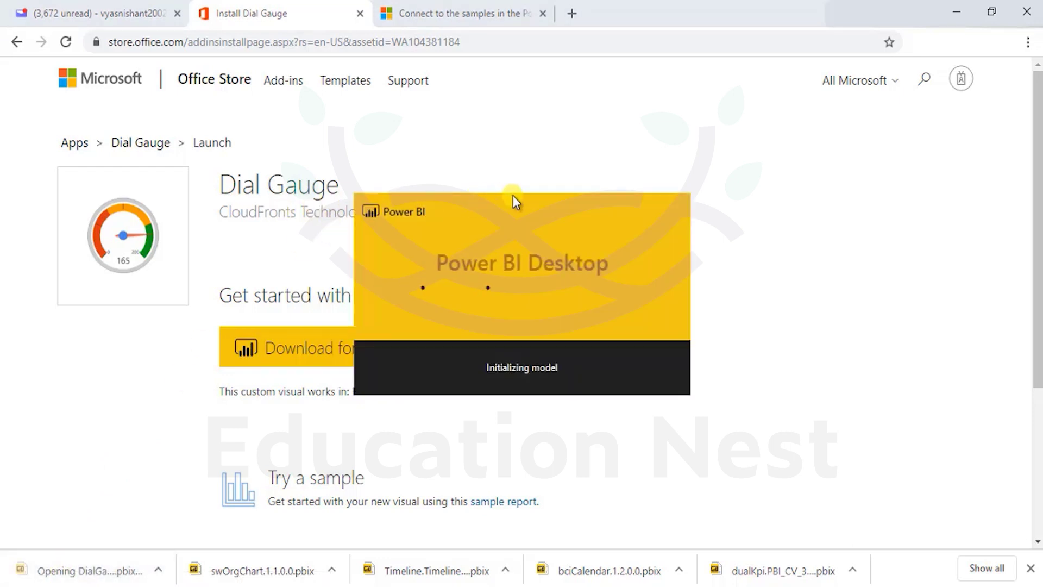